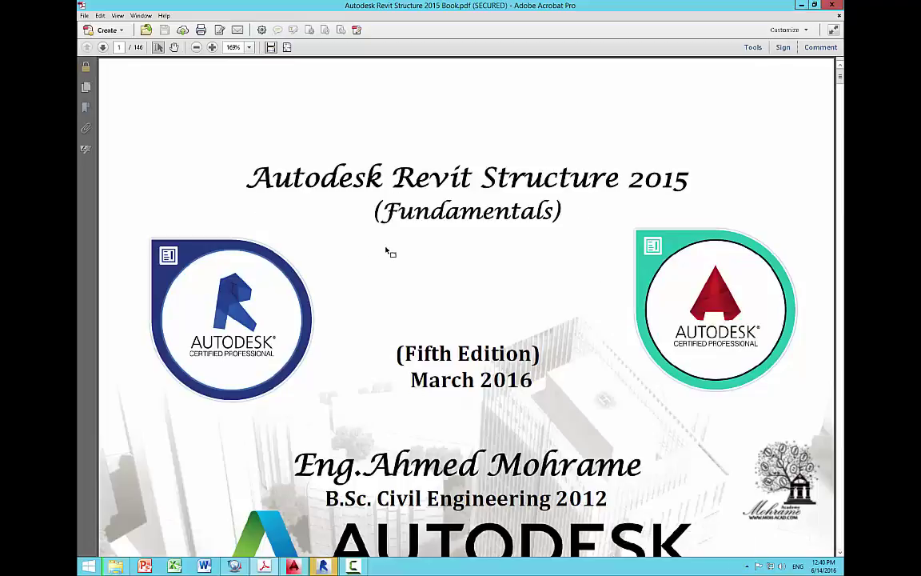
Step: Scroll the Revit Structure 2015 book down from its cover page
scroll(386, 252, "down", 1, "ctrl")
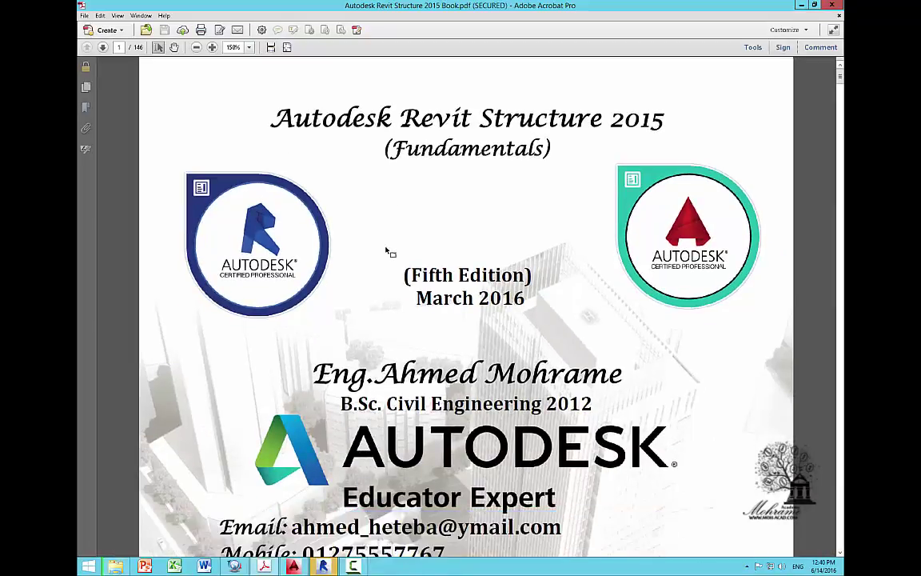
scroll(386, 252, "down", 1, "ctrl")
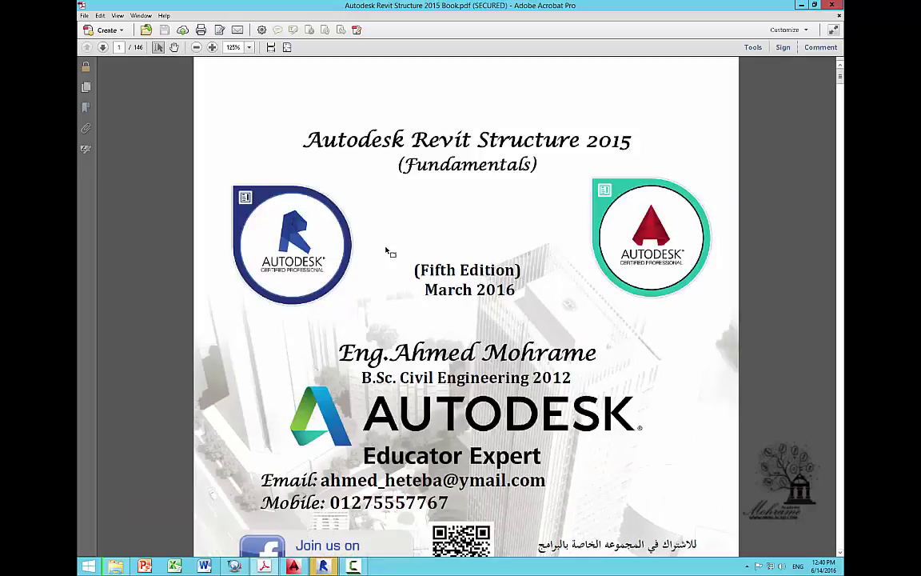
scroll(386, 247, "down", 3)
scroll(386, 248, "down", 3)
scroll(386, 245, "down", 8)
scroll(385, 242, "down", 8)
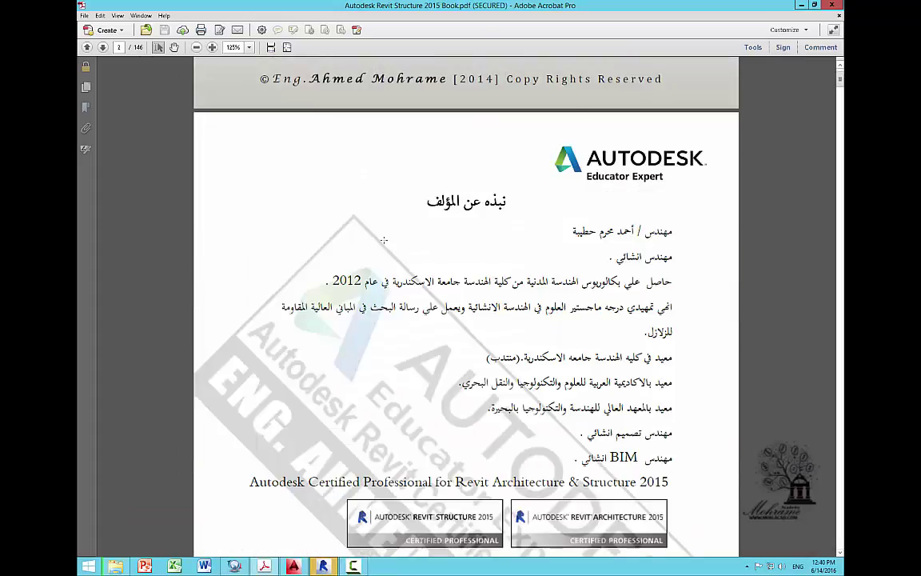
scroll(383, 240, "down", 9)
scroll(383, 240, "down", 8)
scroll(383, 240, "down", 10)
scroll(383, 241, "down", 8)
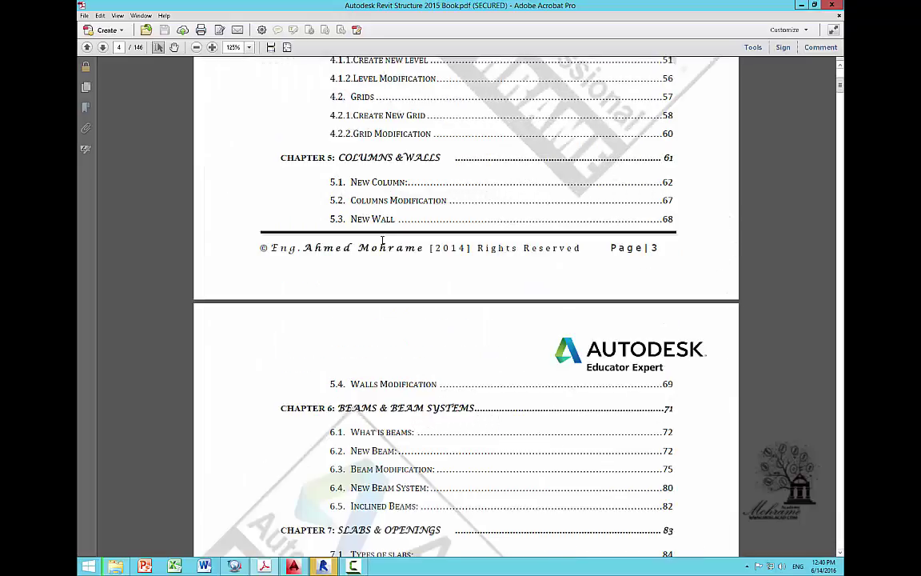
scroll(382, 241, "down", 5)
scroll(382, 241, "down", 4)
scroll(376, 242, "down", 2)
scroll(367, 242, "down", 3)
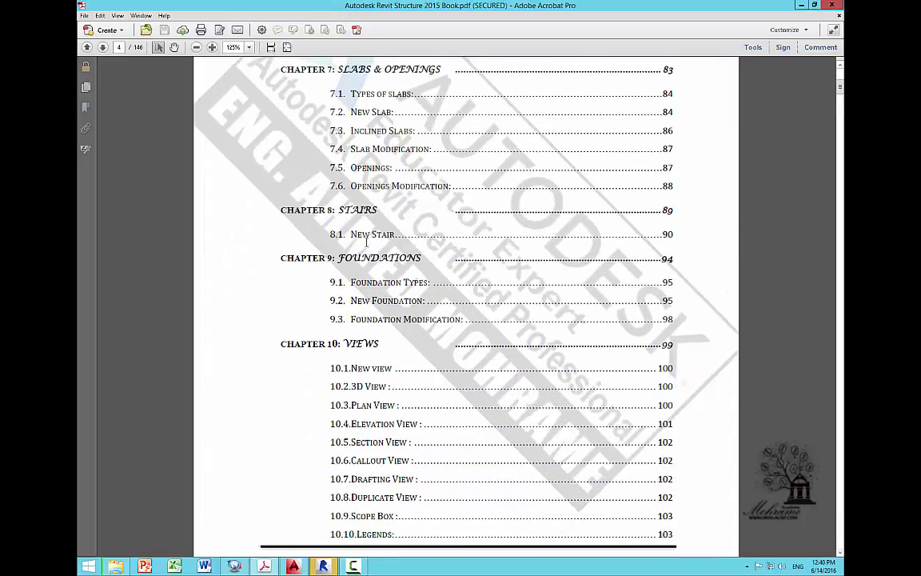
scroll(366, 241, "down", 1)
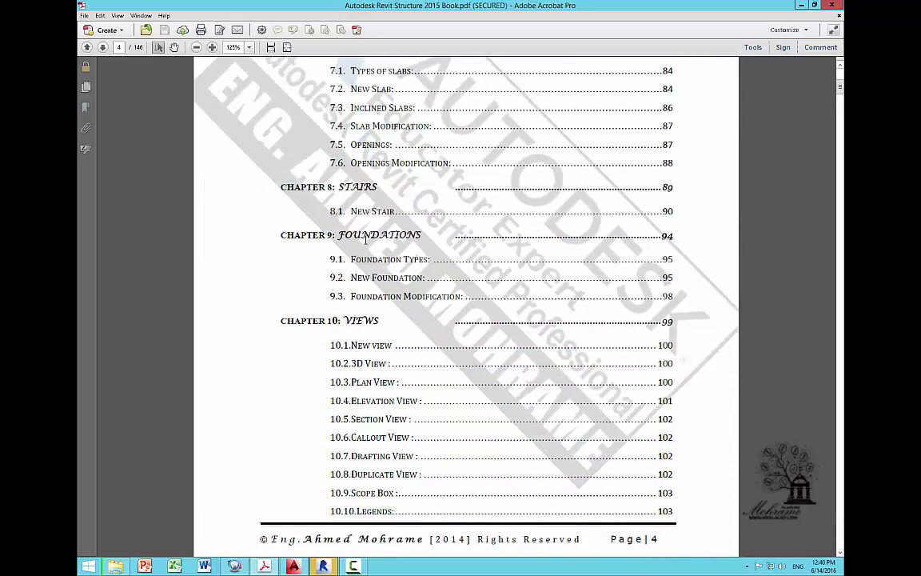
scroll(366, 240, "down", 4)
scroll(366, 240, "down", 6)
scroll(366, 240, "down", 4)
scroll(365, 240, "down", 8)
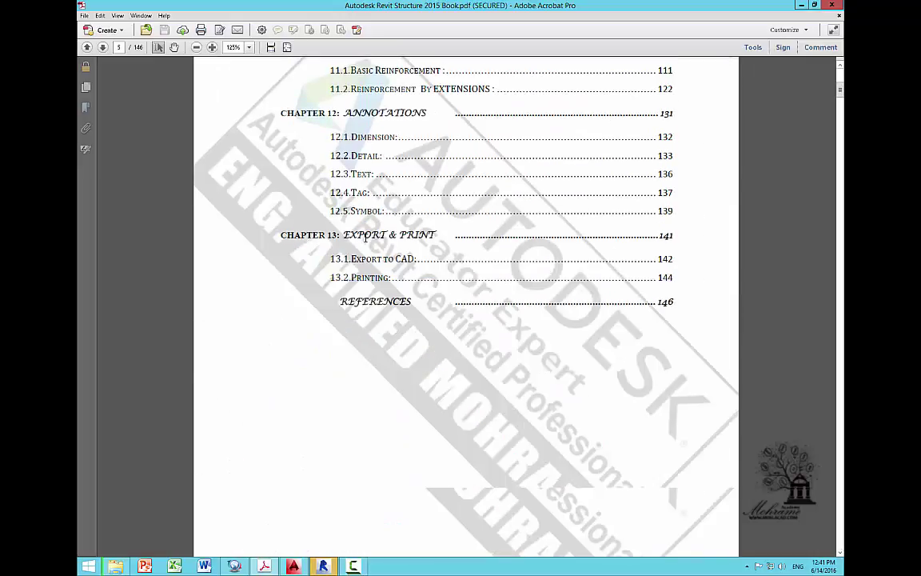
scroll(365, 240, "down", 4)
scroll(373, 234, "down", 8)
scroll(381, 220, "down", 4)
scroll(383, 212, "down", 5)
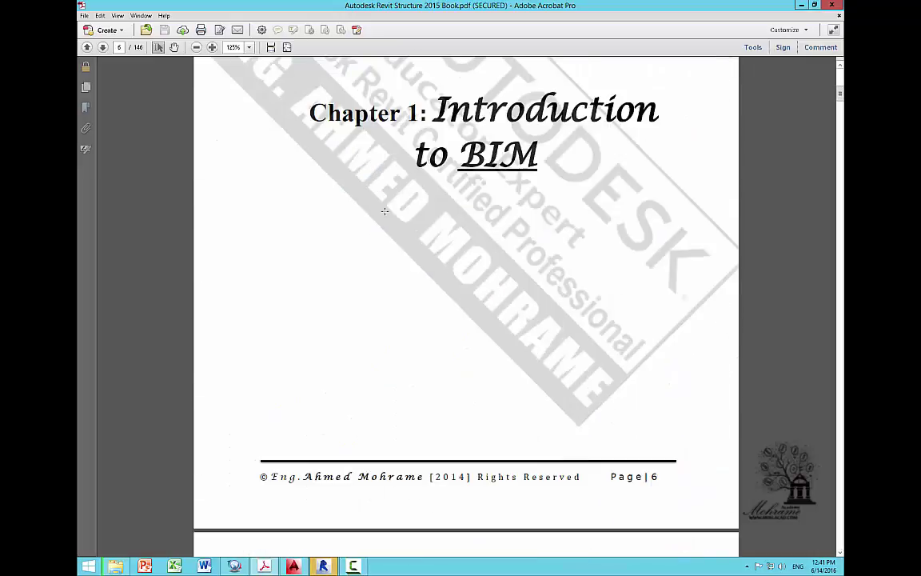
scroll(385, 211, "down", 10)
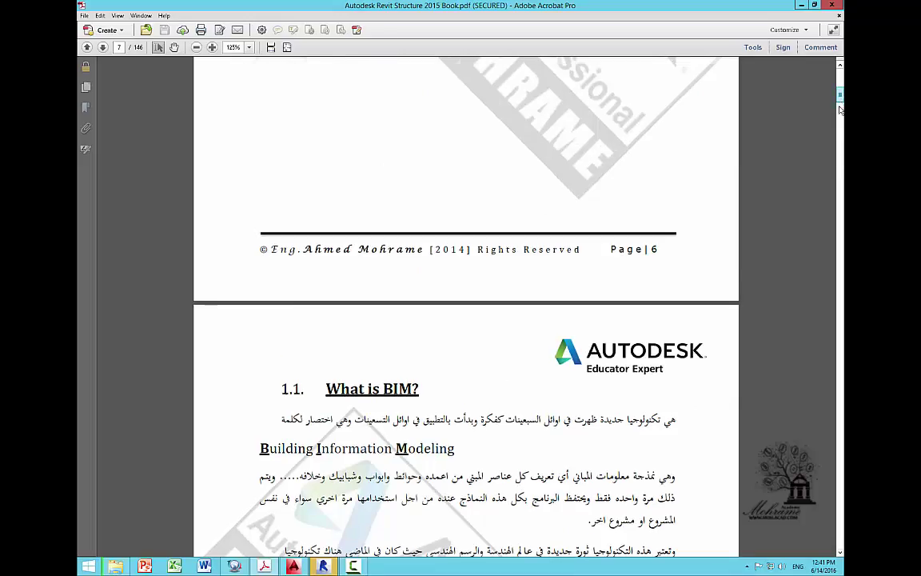
left_click_drag(840, 109, 840, 117)
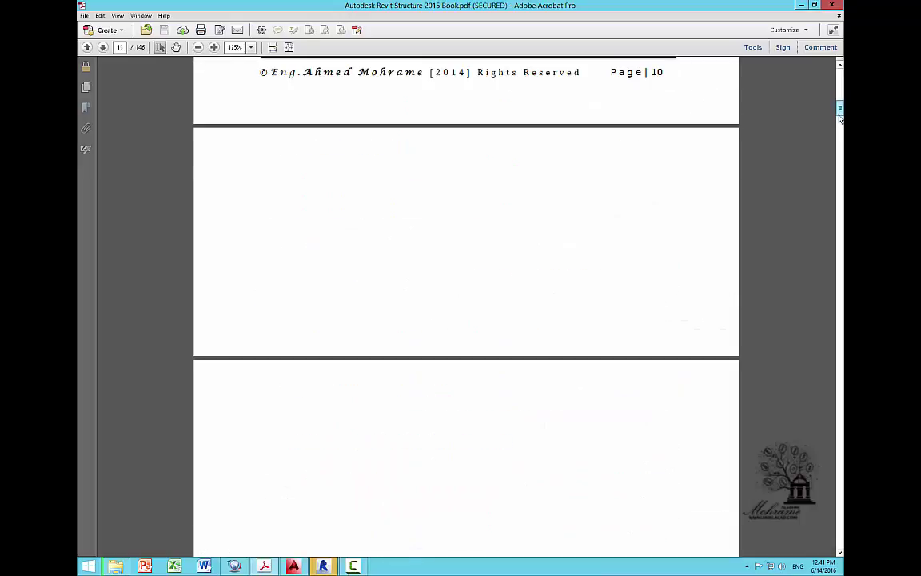
scroll(643, 201, "down", 3)
scroll(642, 202, "down", 5)
scroll(642, 196, "down", 4)
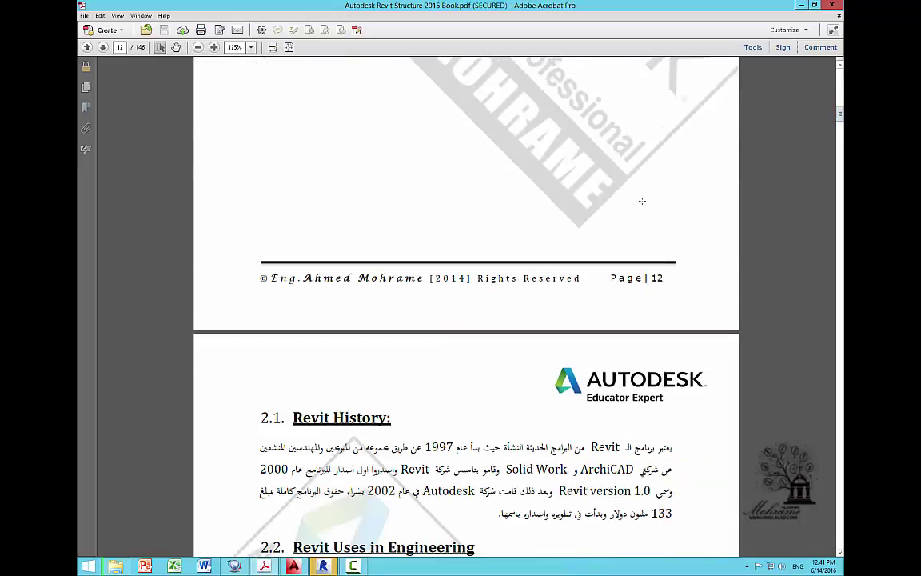
scroll(643, 192, "down", 7)
scroll(643, 192, "down", 6)
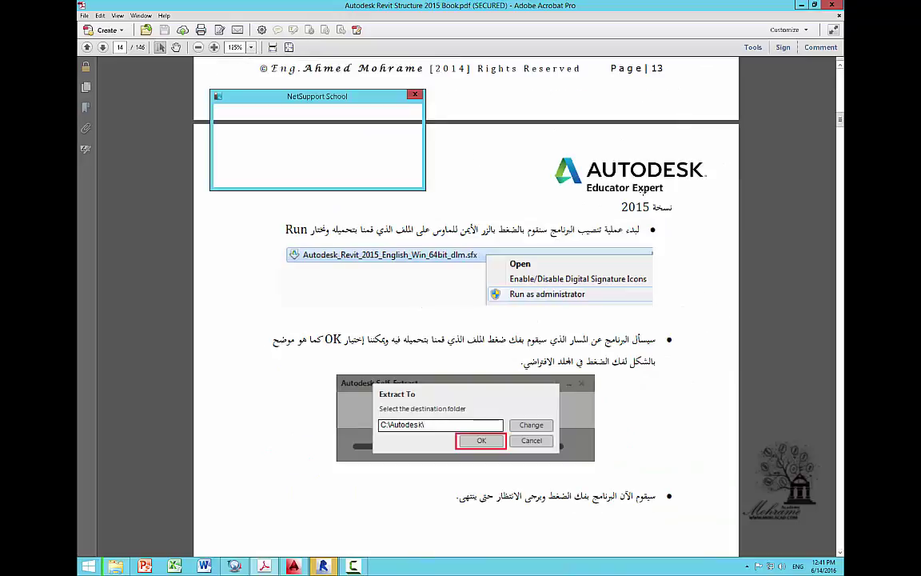
scroll(560, 192, "down", 6)
Step: Dismiss the NetSupport School pop-up and continue scrolling to page 29, How to start a Project?
left_click(323, 176)
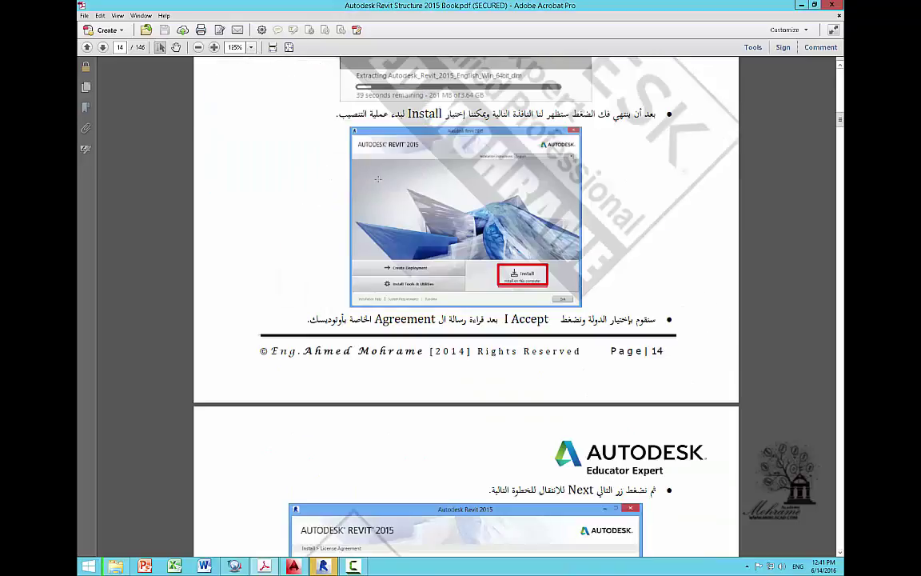
scroll(376, 179, "down", 6)
scroll(380, 179, "down", 5)
scroll(380, 180, "down", 5)
scroll(380, 179, "down", 5)
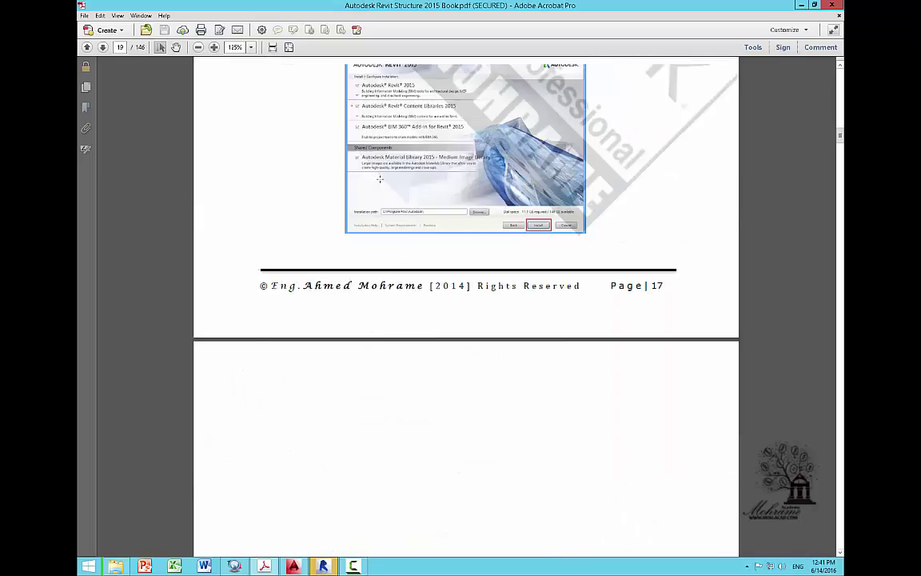
scroll(380, 179, "down", 10)
scroll(380, 180, "down", 5)
scroll(380, 179, "down", 5)
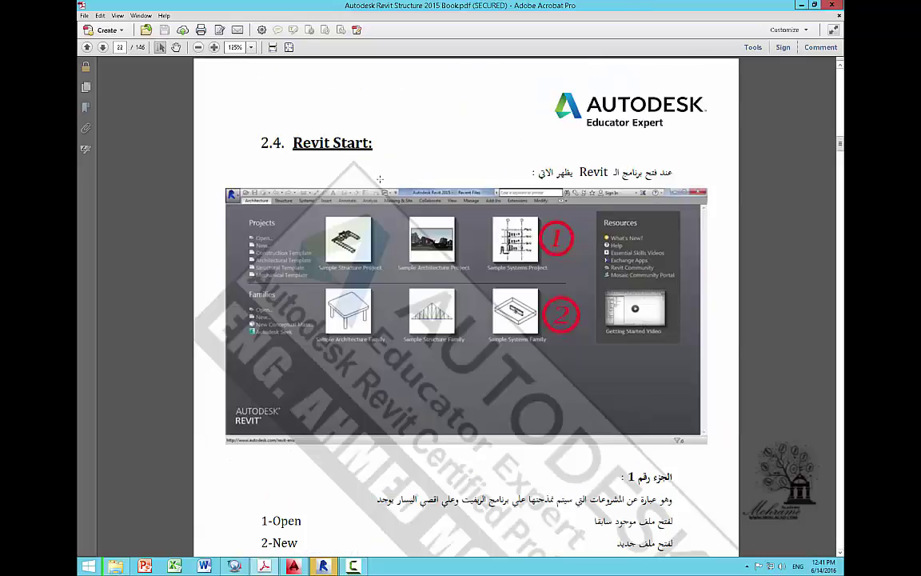
scroll(380, 179, "down", 5)
scroll(380, 179, "down", 5)
scroll(382, 178, "down", 5)
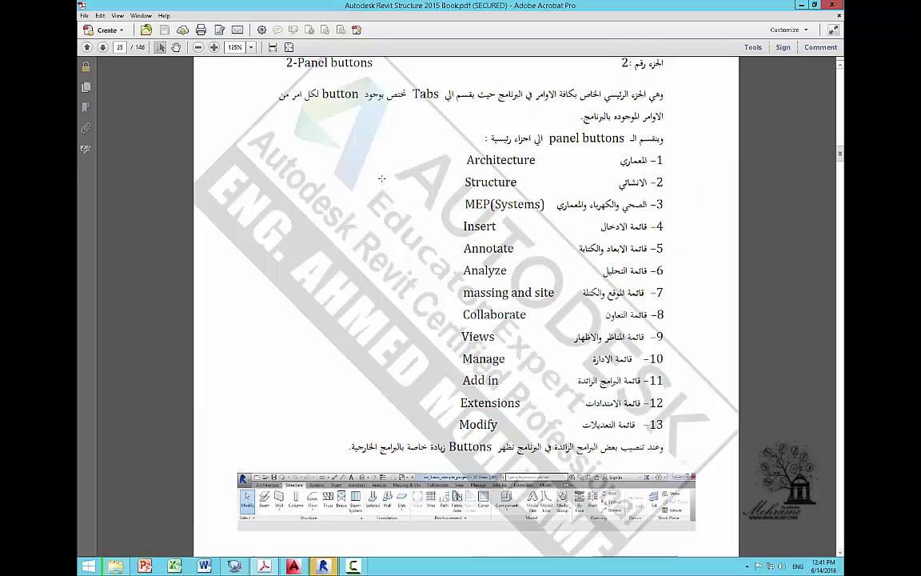
scroll(382, 178, "down", 5)
scroll(382, 178, "down", 5)
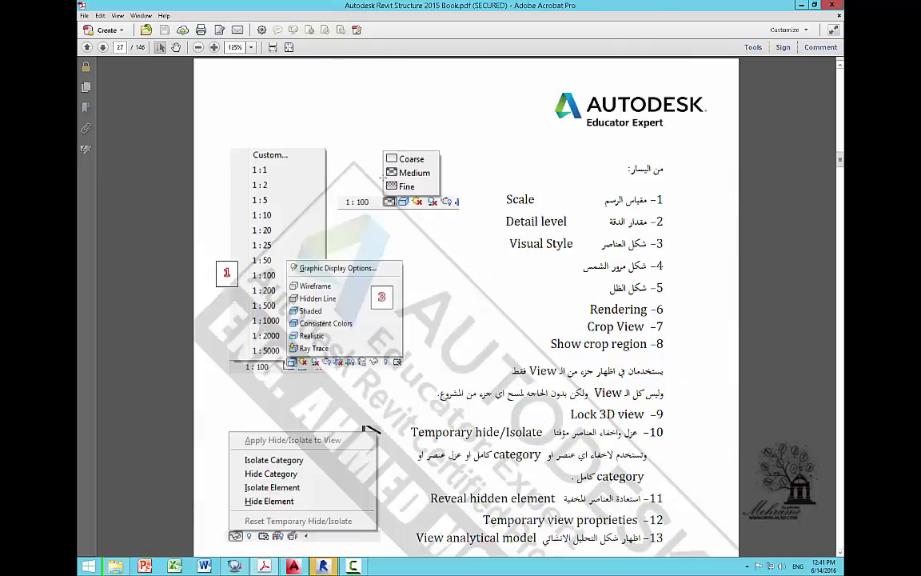
scroll(383, 178, "down", 5)
scroll(383, 177, "down", 5)
scroll(382, 179, "down", 5)
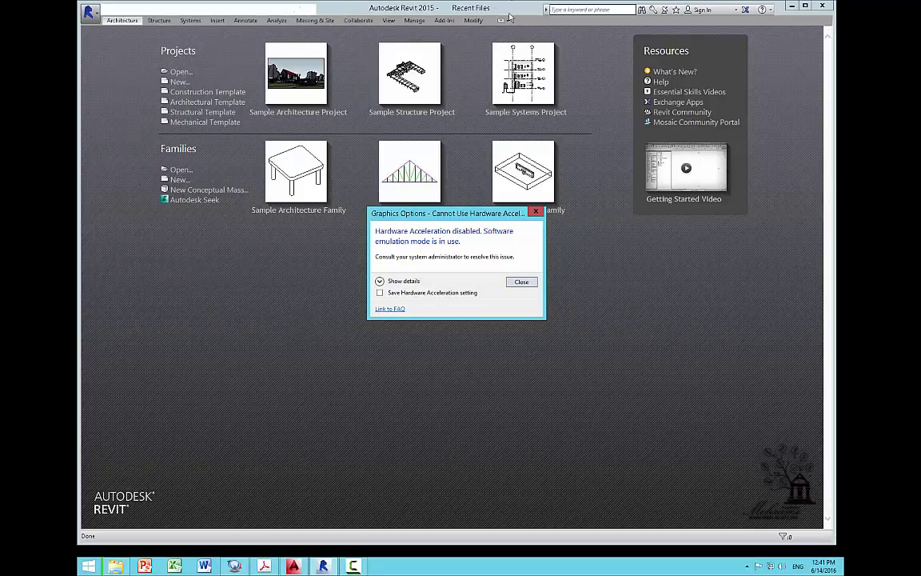
Step: Close the Graphics Options hardware acceleration warning
left_click(522, 282)
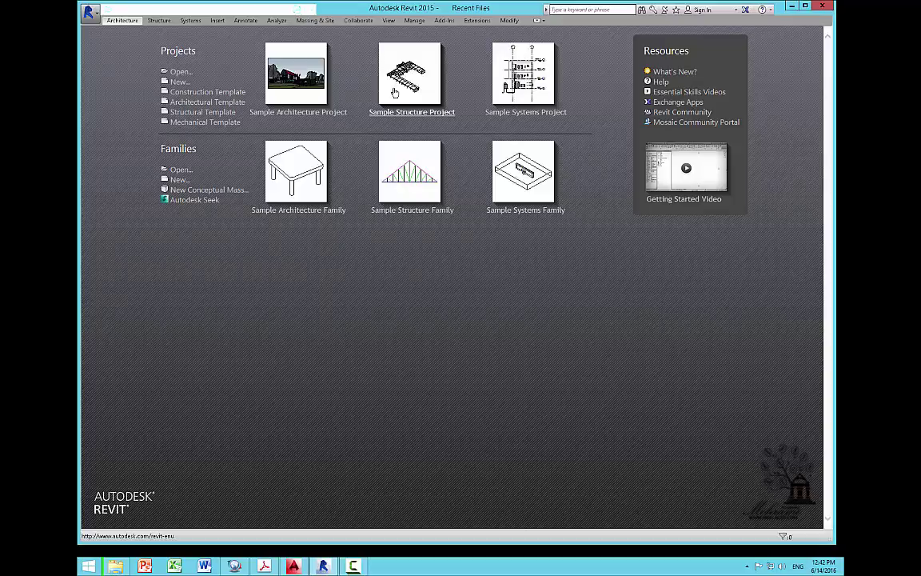
Step: Open the Sample Structure Project, dock the Project Browser on the right, and select then deselect a beam
left_click(395, 93)
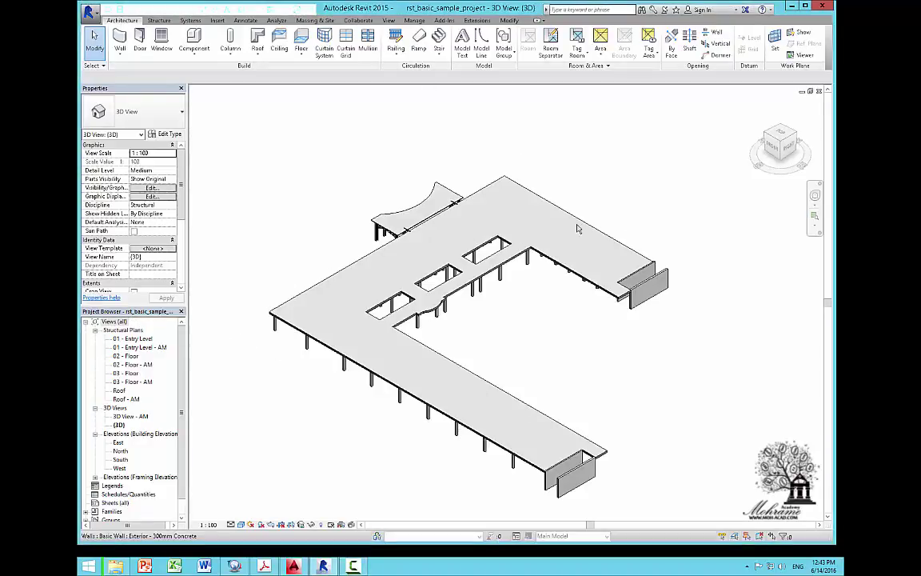
left_click_drag(832, 200, 796, 204)
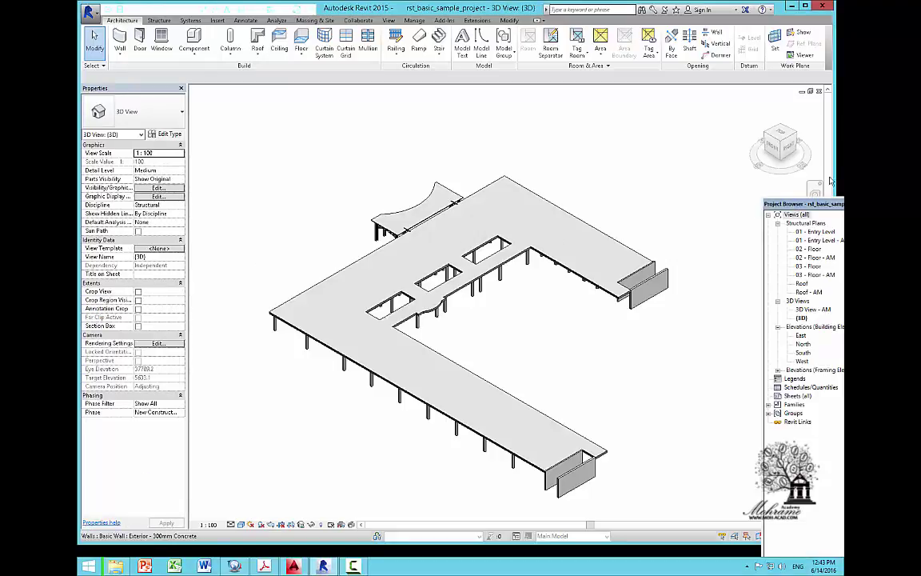
left_click_drag(804, 204, 812, 129)
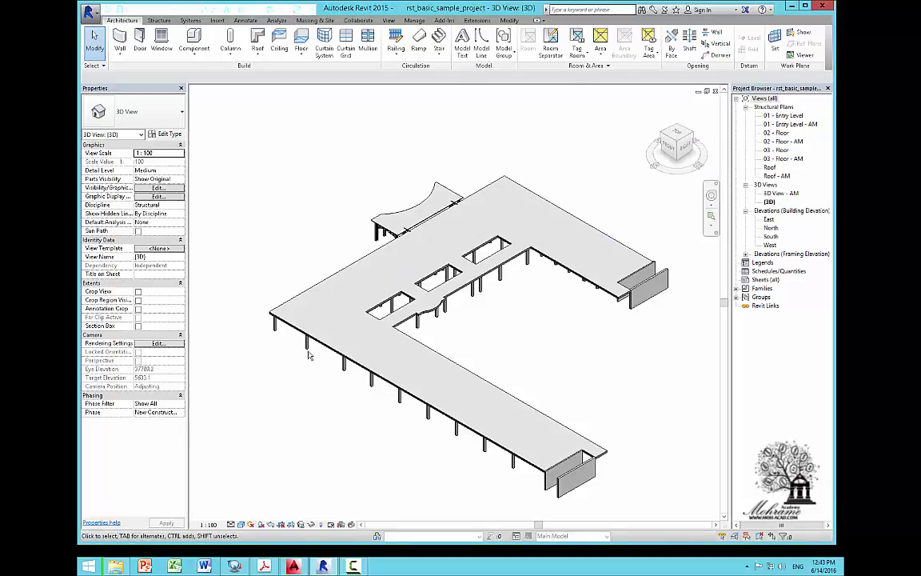
left_click(410, 346)
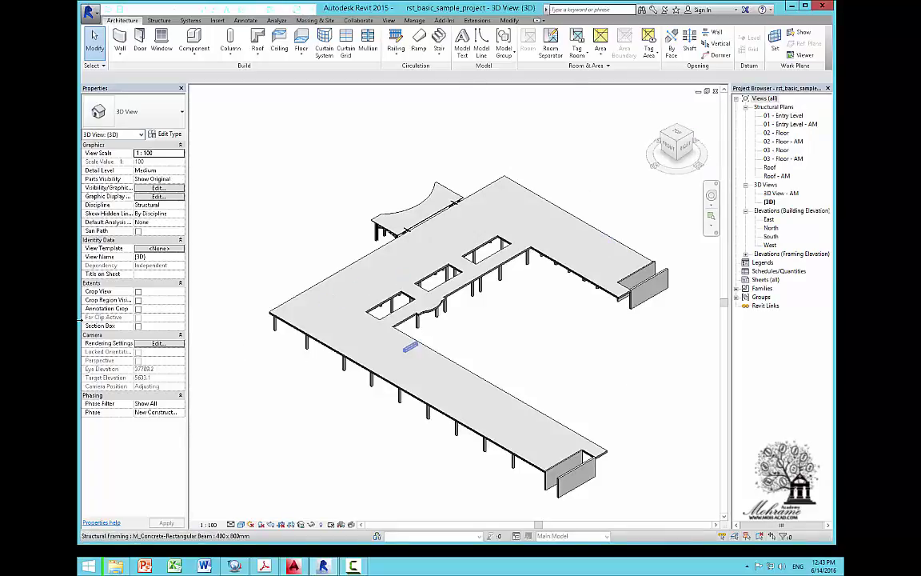
key("Escape")
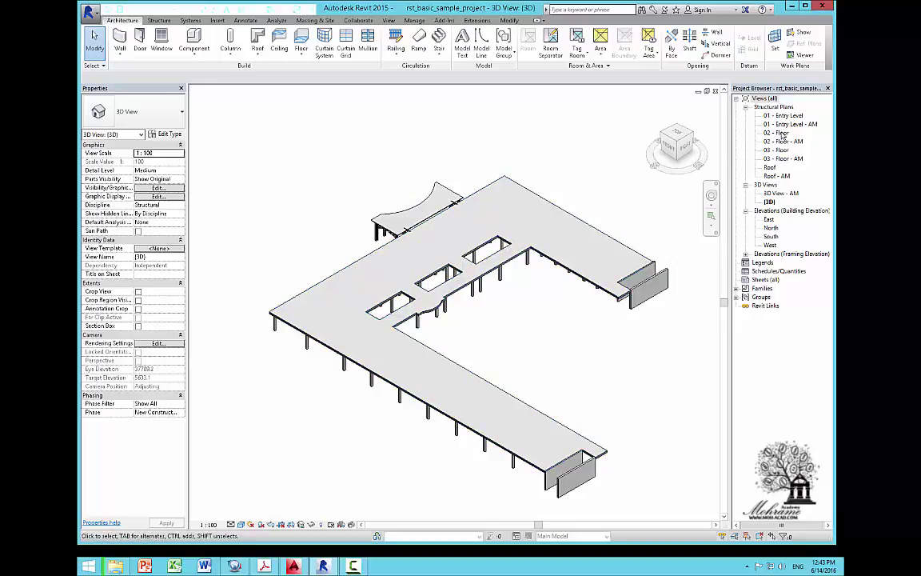
Step: Open the 02 - Floor structural plan and zoom in on its grid and beams
double_click(780, 134)
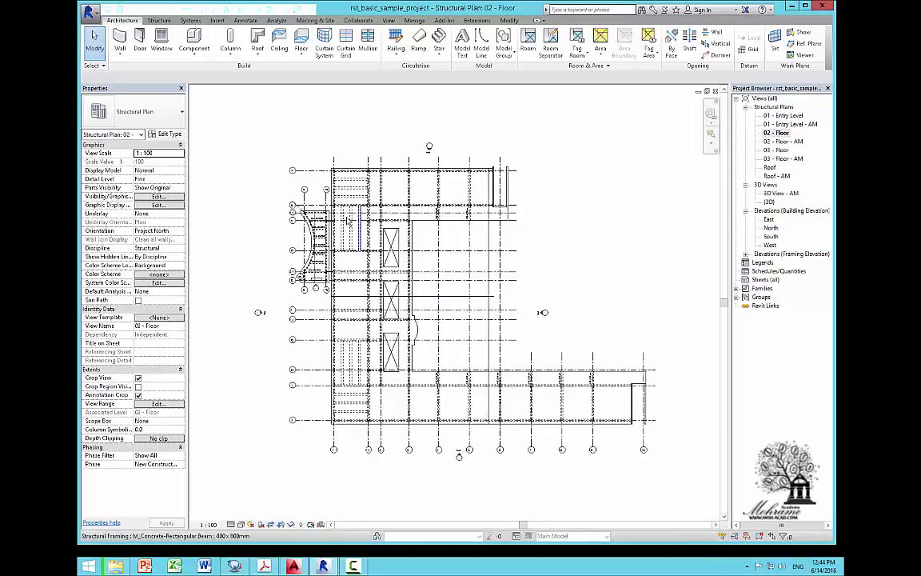
scroll(349, 222, "up", 3)
scroll(349, 222, "up", 2)
scroll(348, 223, "up", 1)
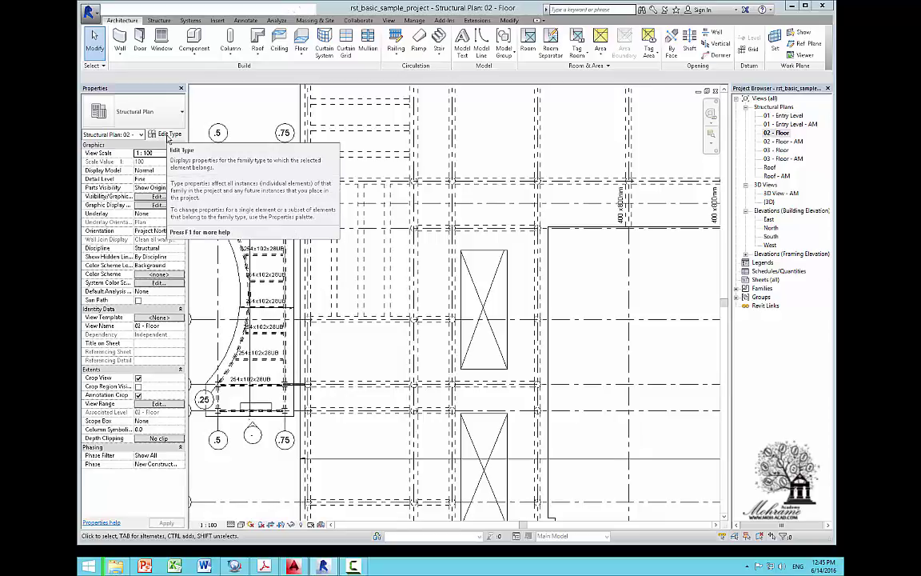
Step: Change the structural plan type's View Direction from Down to Up in Type Properties
left_click(168, 136)
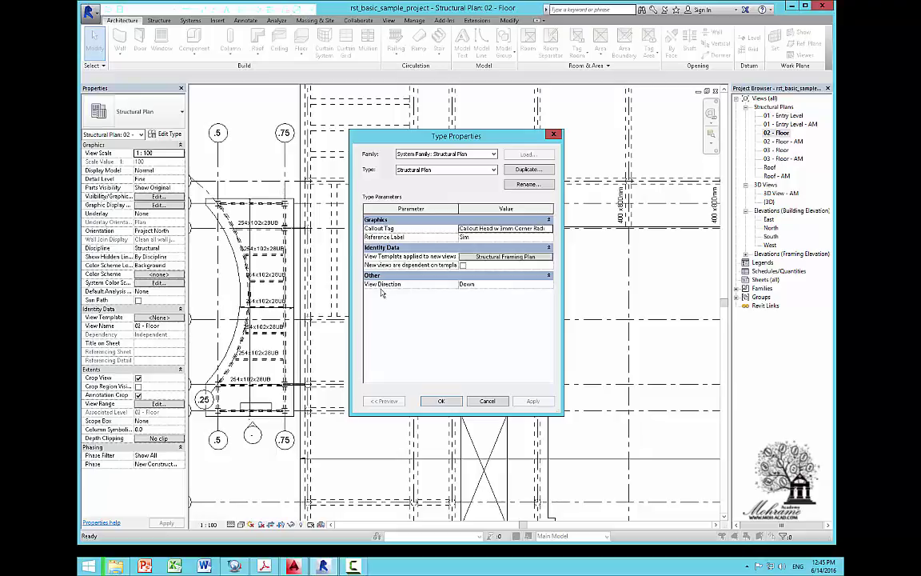
left_click(548, 284)
left_click(464, 294)
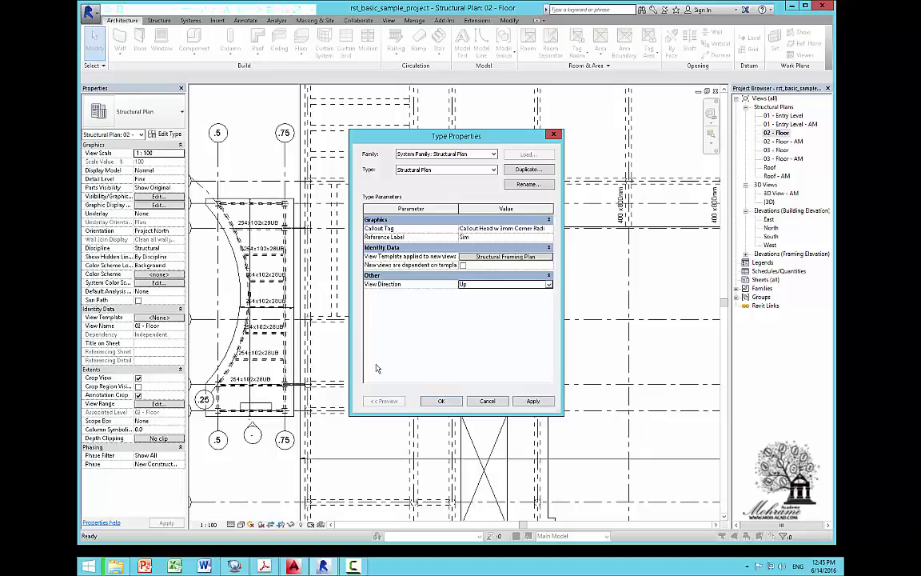
left_click(438, 401)
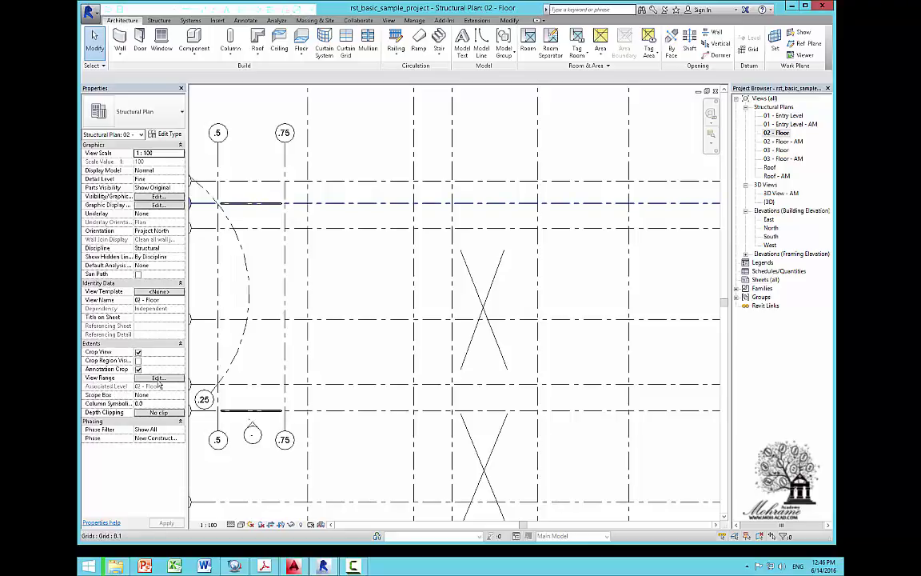
Step: Open the View Range dialog for the 02 - Floor plan
left_click(158, 380)
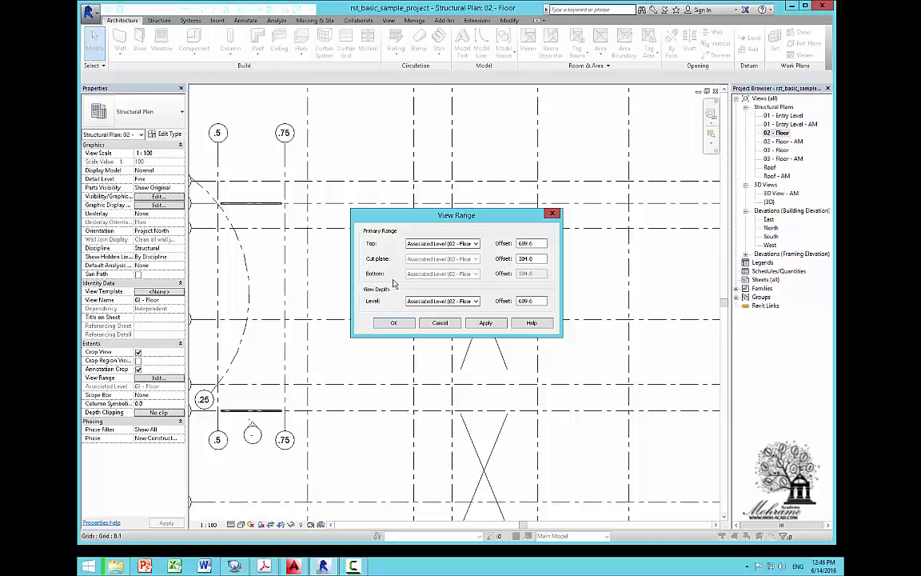
Step: In View Range, enter a cut plane offset of -1500 and a top offset of 0
left_click(493, 258)
type("1")
type("15")
type("00")
key("shift+Tab")
type("0")
key("Tab")
key("Tab")
key("Tab")
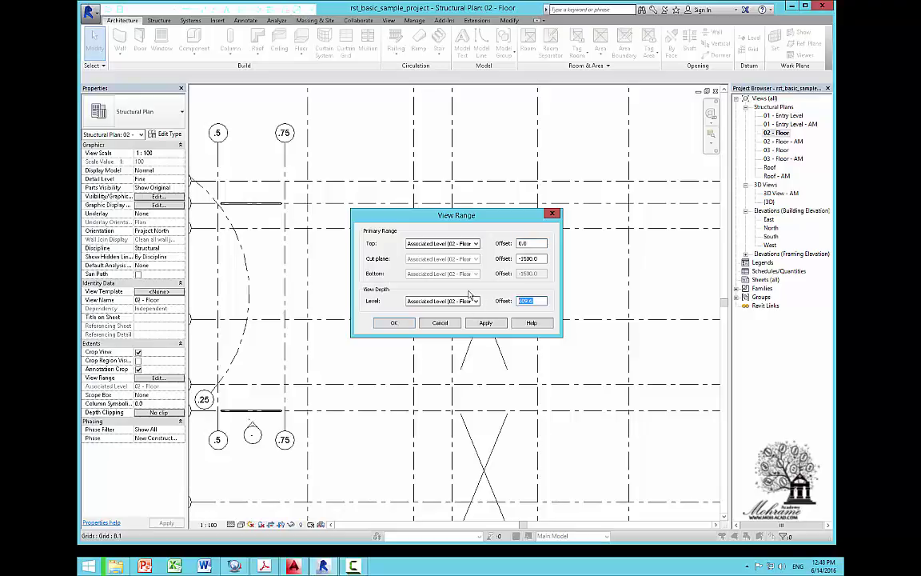
type("0")
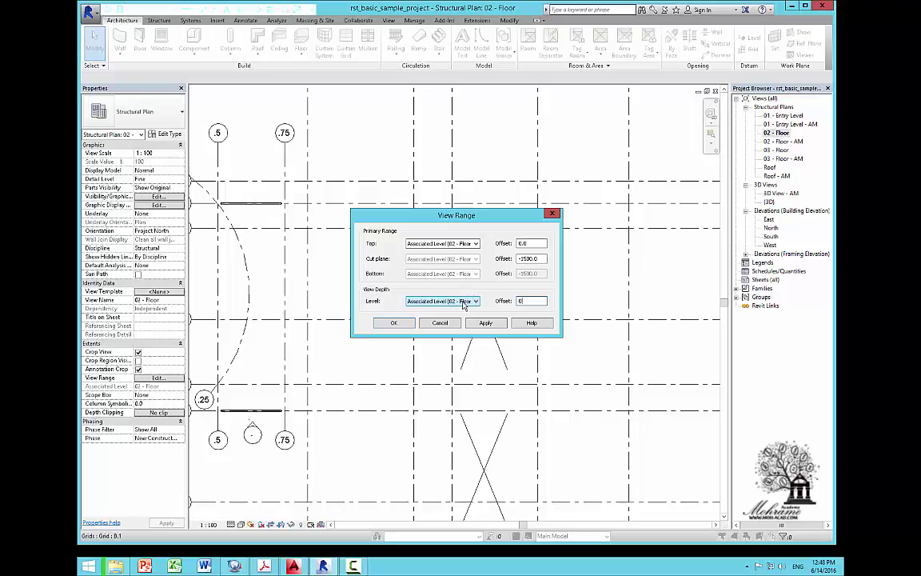
key("Tab")
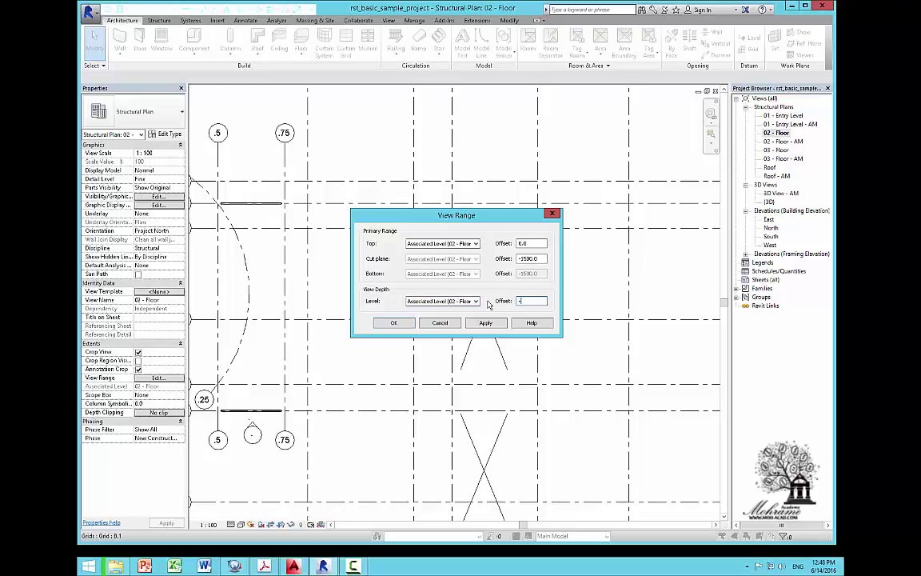
Step: Try a view depth offset of -100, then correct it to 0 after the error and apply
type("-100")
left_click(484, 322)
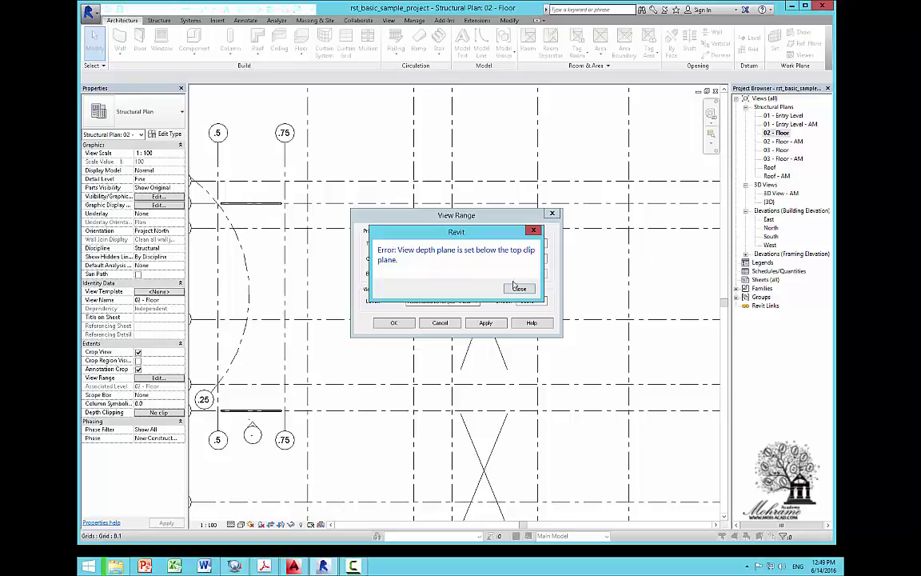
left_click(516, 290)
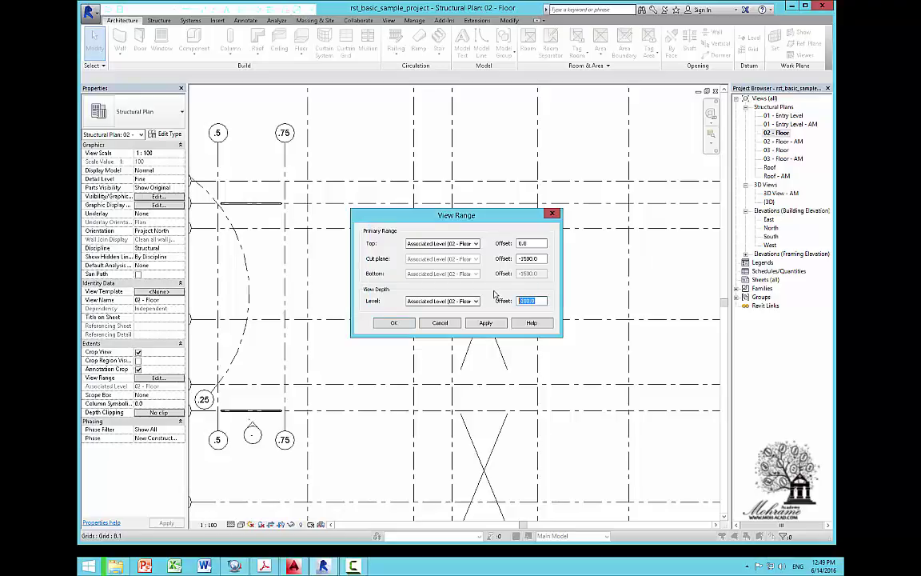
type("0")
left_click(394, 324)
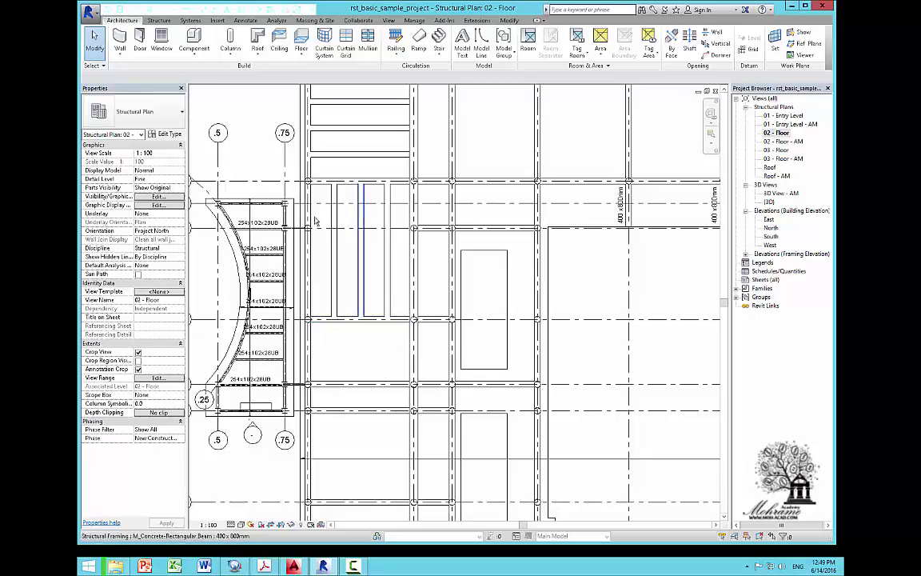
scroll(277, 162, "up", 1)
Step: Set the 02 - Floor plan scale to 1 : 50 and zoom in on a round column
scroll(288, 167, "up", 1)
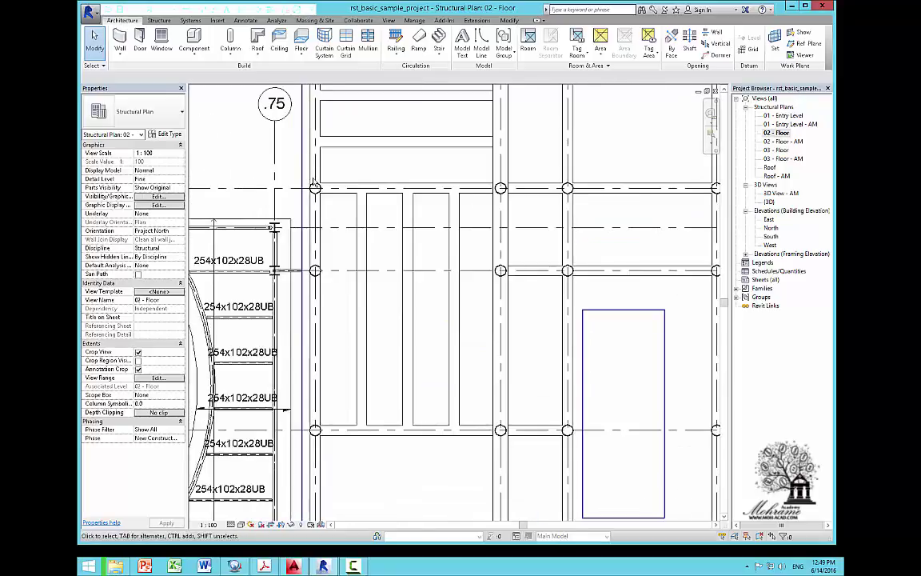
scroll(288, 168, "up", 1)
scroll(296, 169, "up", 1)
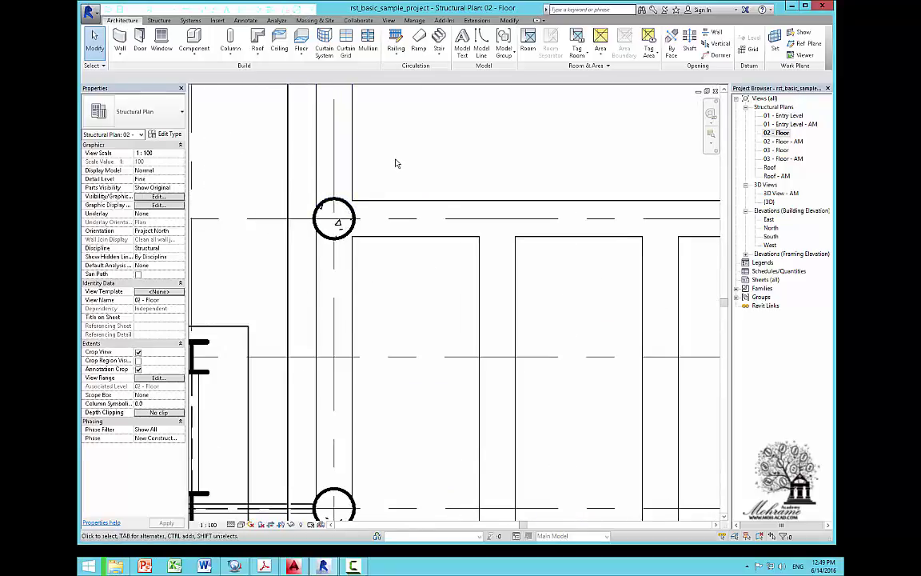
left_click(210, 525)
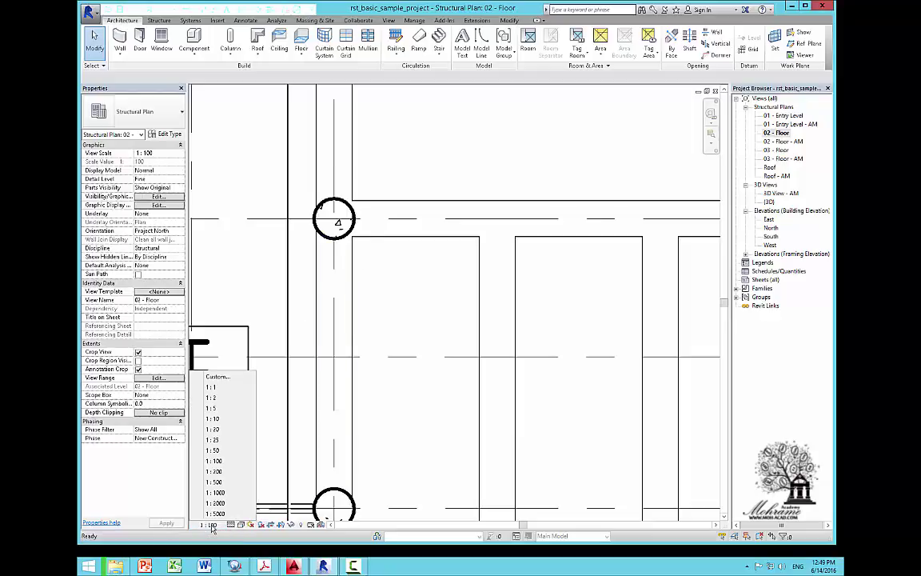
left_click(212, 461)
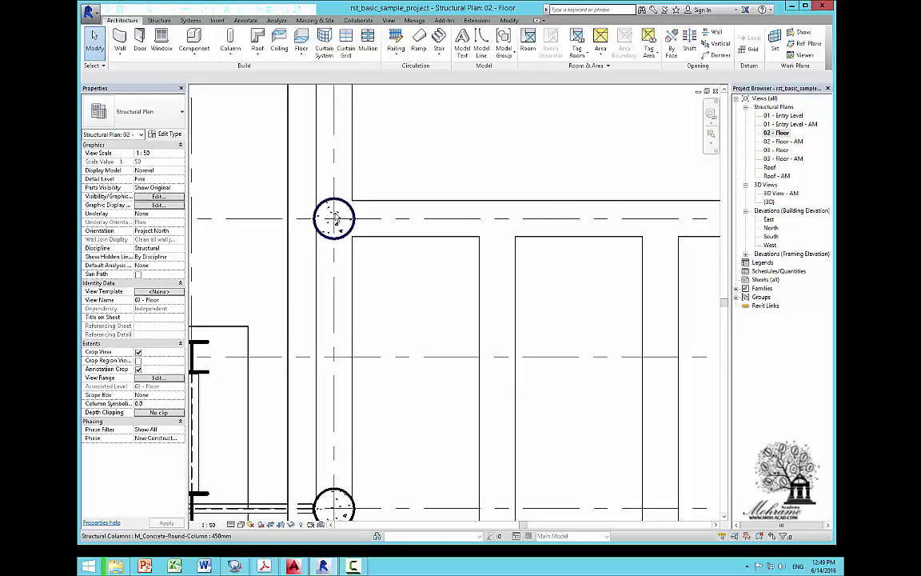
scroll(336, 218, "up", 2)
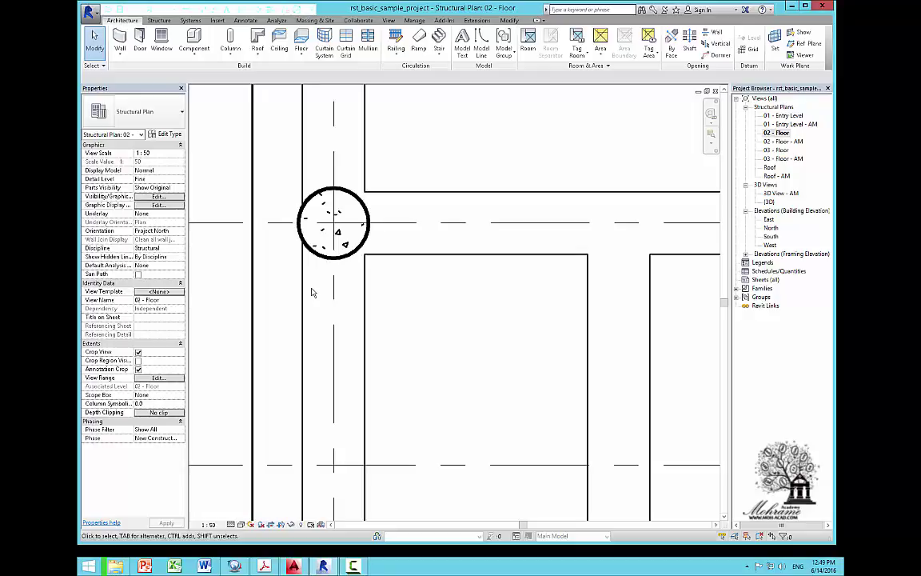
Step: Try view range cut plane offsets of -500 and then 1100
left_click(159, 378)
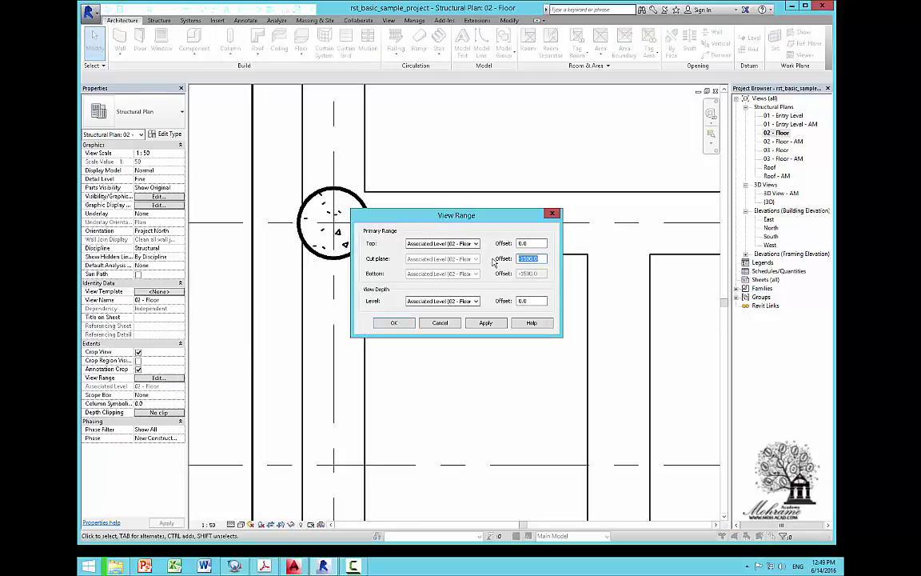
type("-")
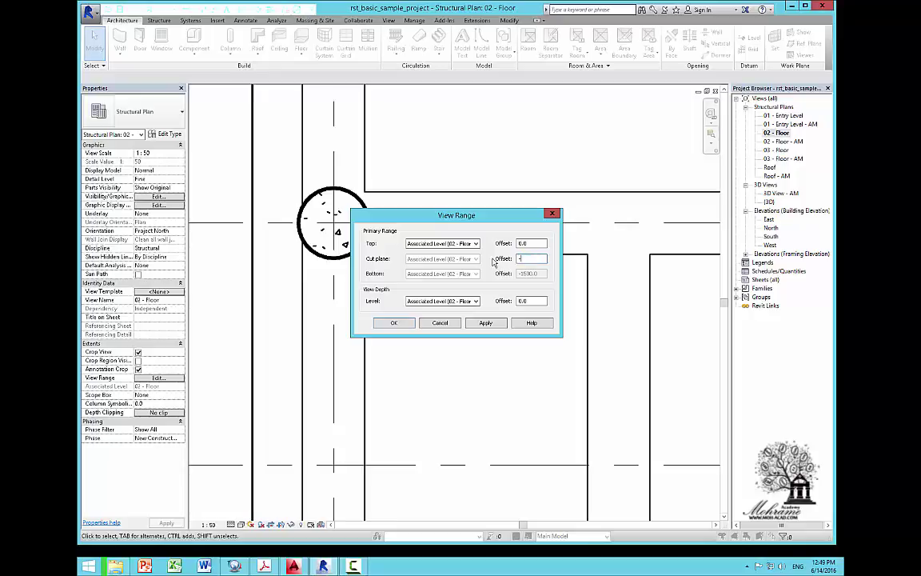
type("500")
left_click(394, 324)
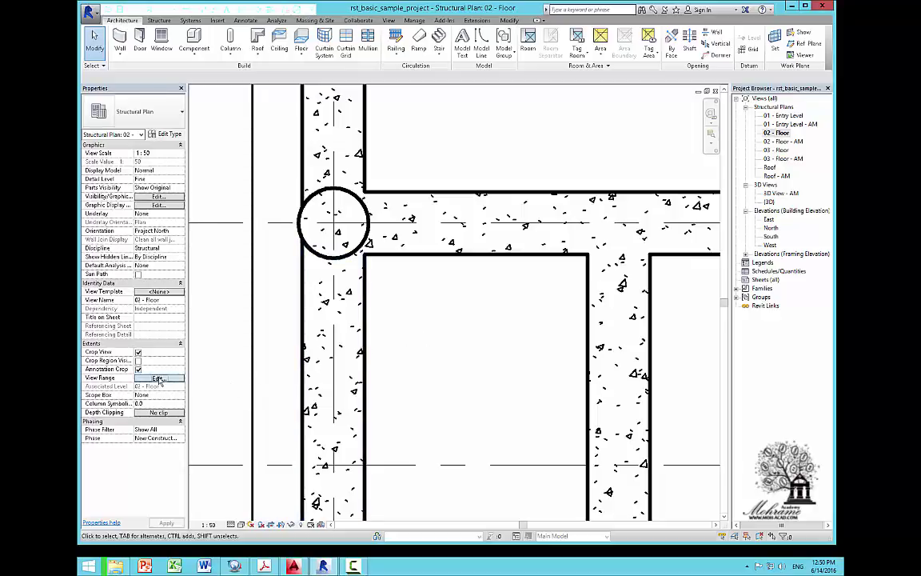
left_click(159, 379)
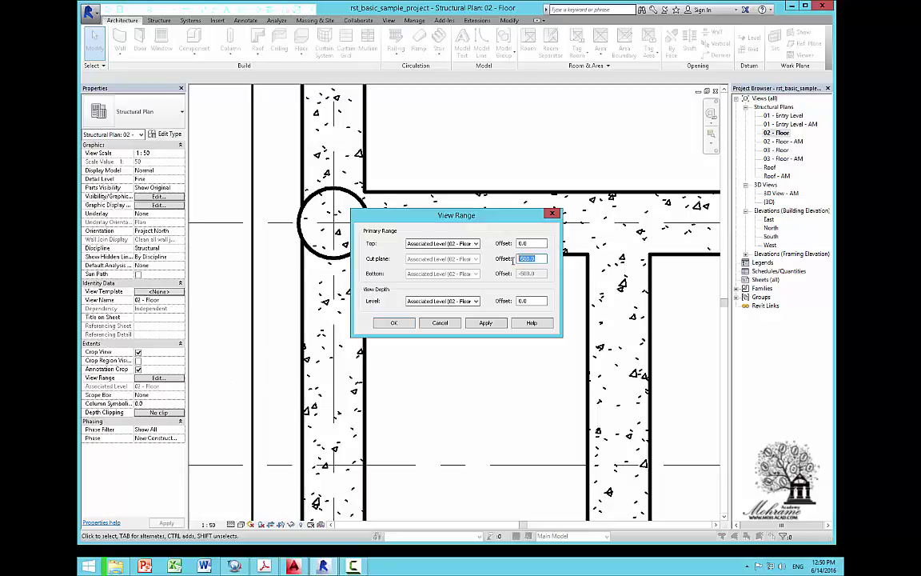
type("1100")
key("Return")
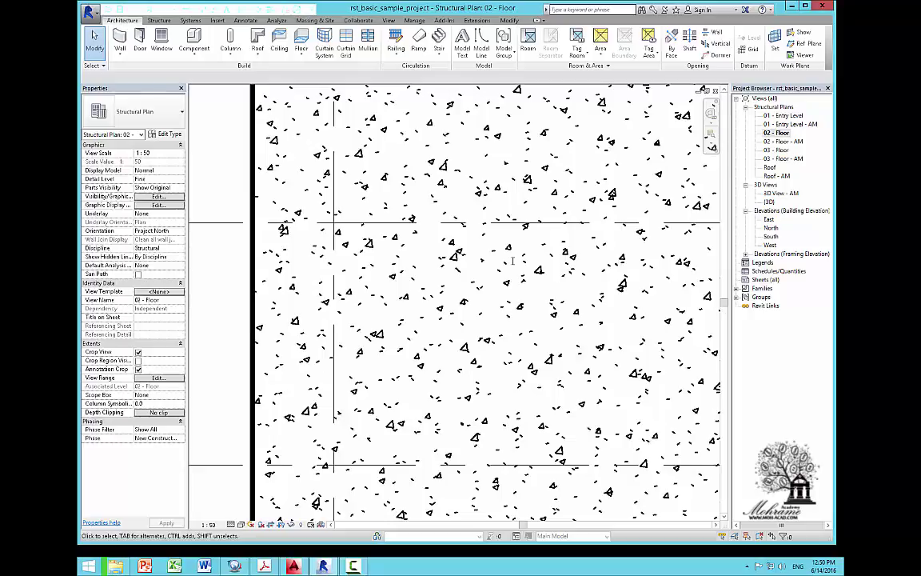
Step: Set the cut plane offset to -50 so the column and beams show without hatching
right_click(505, 271)
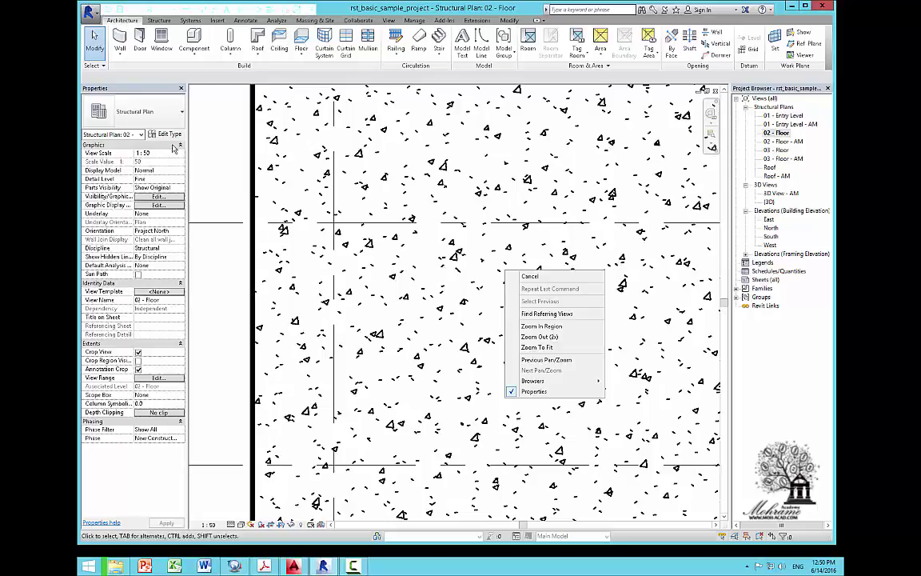
left_click(192, 184)
left_click(158, 378)
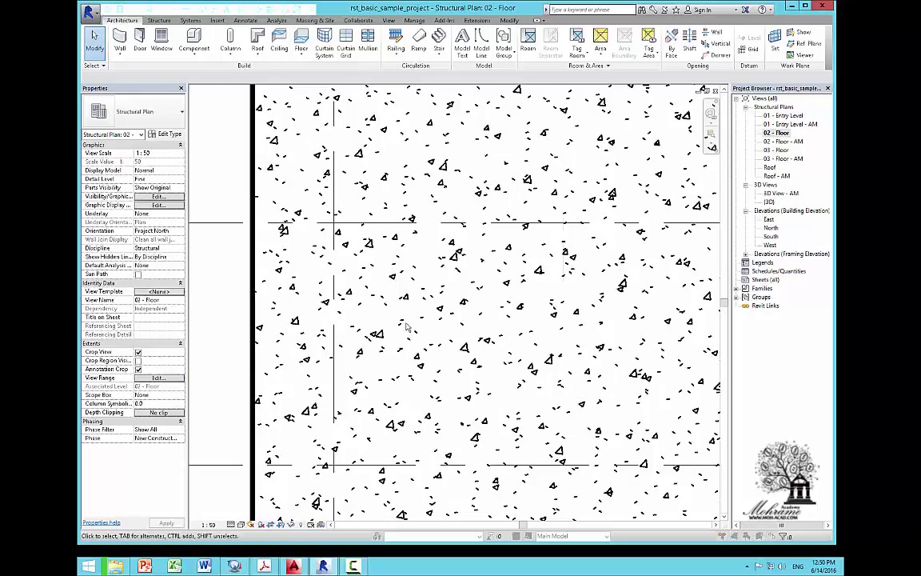
left_click_drag(546, 258, 492, 258)
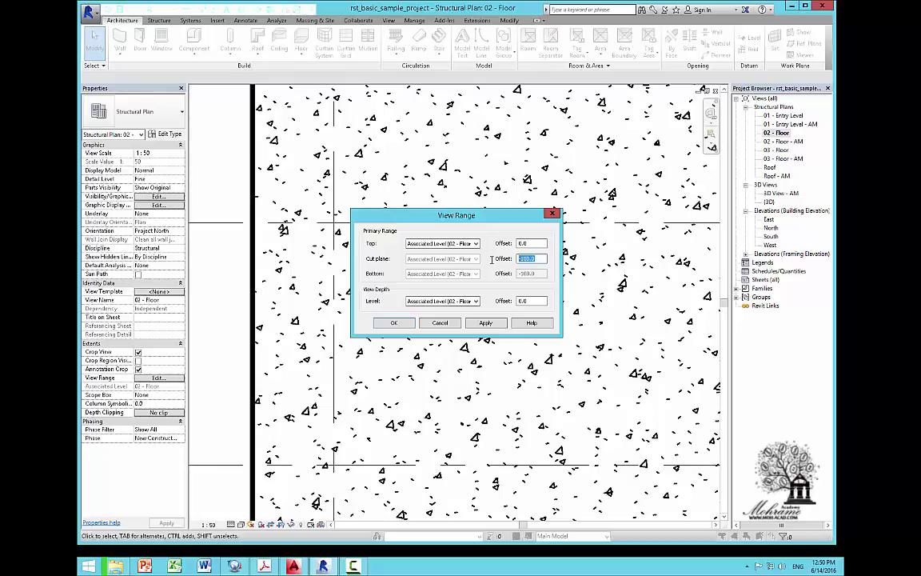
type("-50")
key("Return")
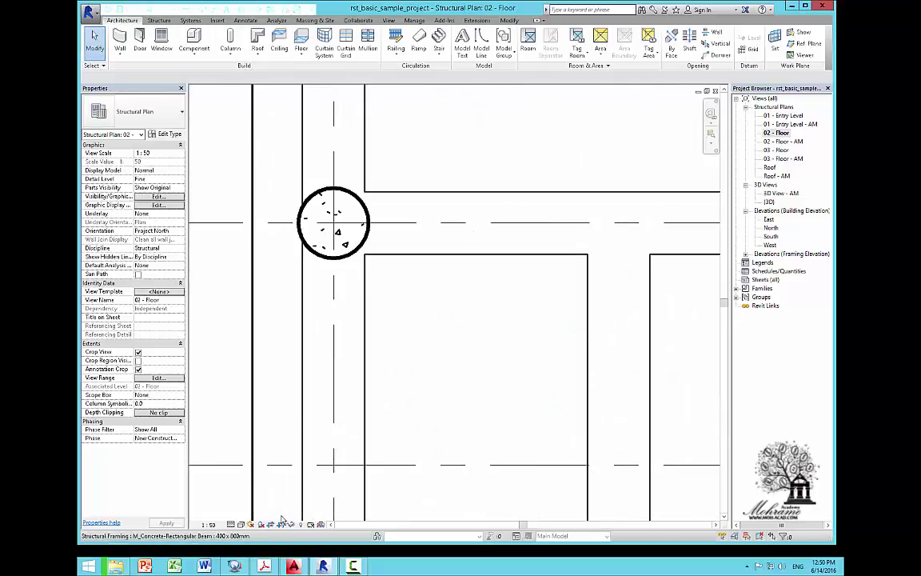
Step: Scroll the Revit Structure book in Acrobat down to page 42's View Range diagram
left_click(264, 567)
scroll(367, 273, "down", 3)
scroll(367, 274, "down", 3)
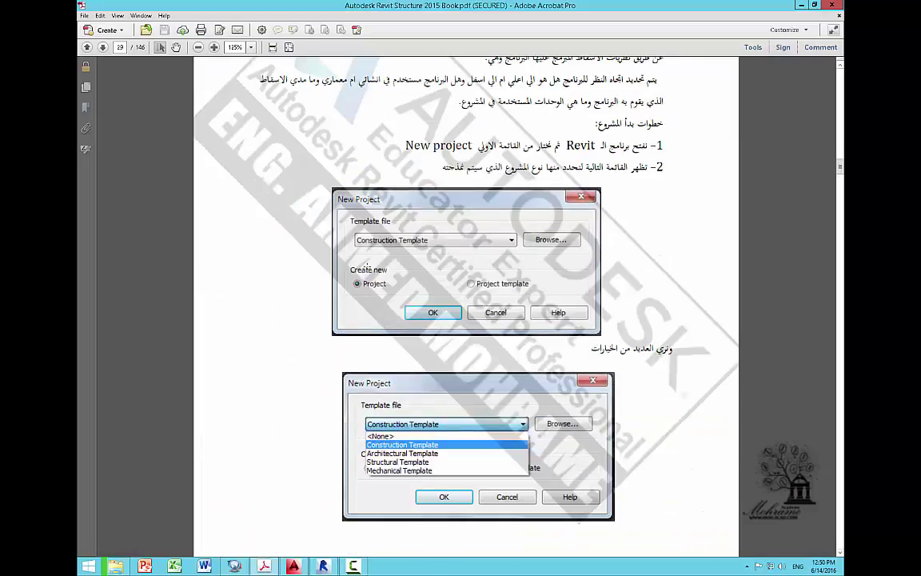
scroll(368, 273, "down", 5)
scroll(367, 274, "down", 3)
scroll(367, 273, "down", 3)
scroll(367, 274, "down", 5)
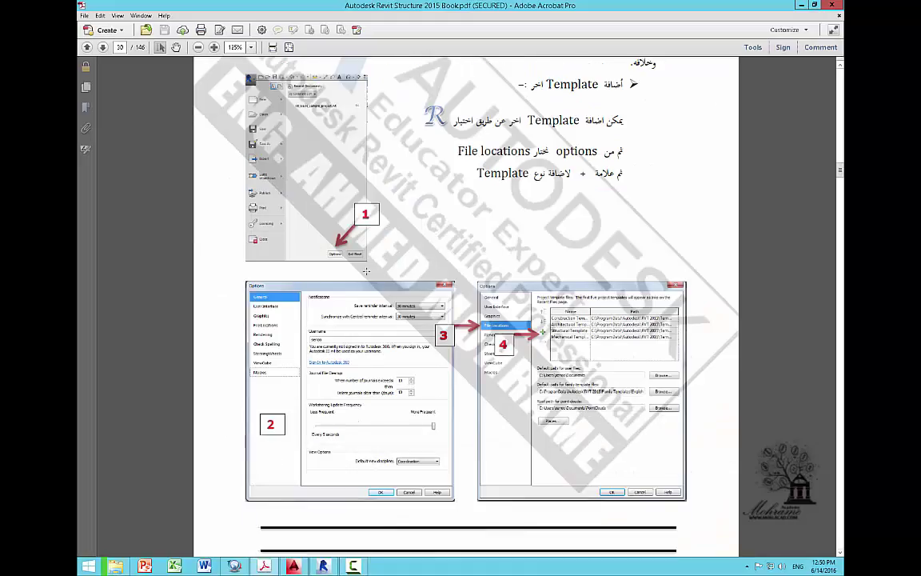
scroll(366, 271, "down", 2)
scroll(366, 271, "down", 3)
scroll(366, 268, "down", 10)
scroll(366, 267, "down", 3)
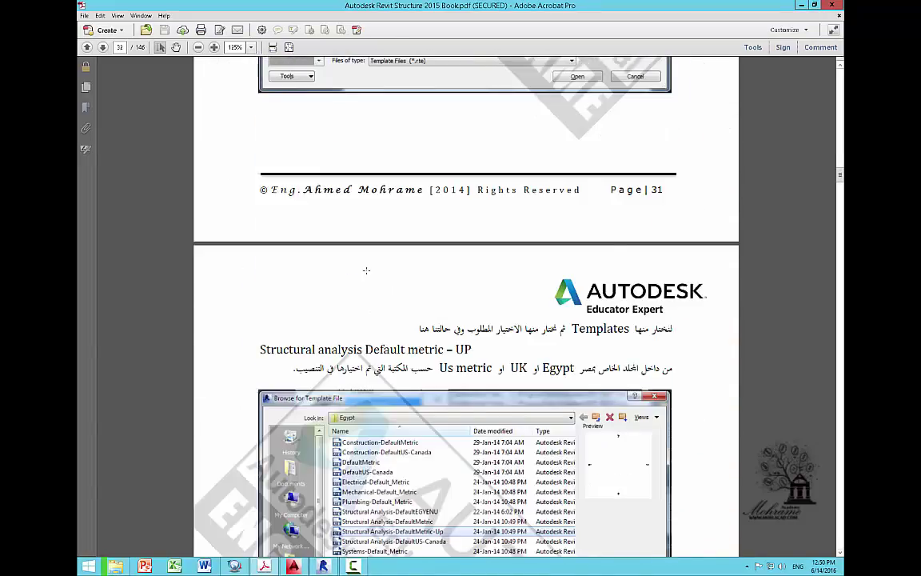
scroll(365, 264, "down", 9)
scroll(363, 263, "down", 3)
scroll(364, 264, "down", 5)
scroll(364, 265, "down", 8)
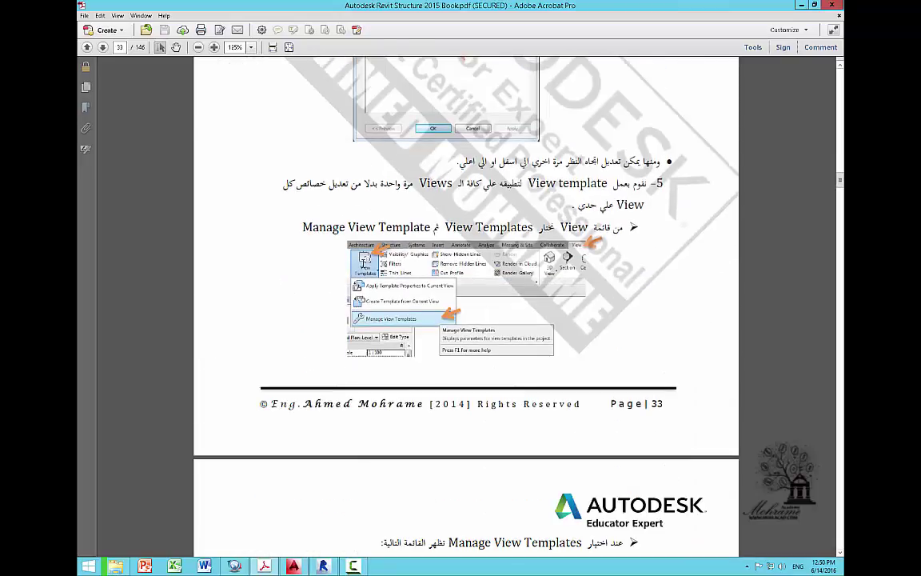
scroll(364, 267, "down", 4)
scroll(364, 269, "down", 6)
scroll(363, 268, "down", 5)
scroll(362, 266, "down", 7)
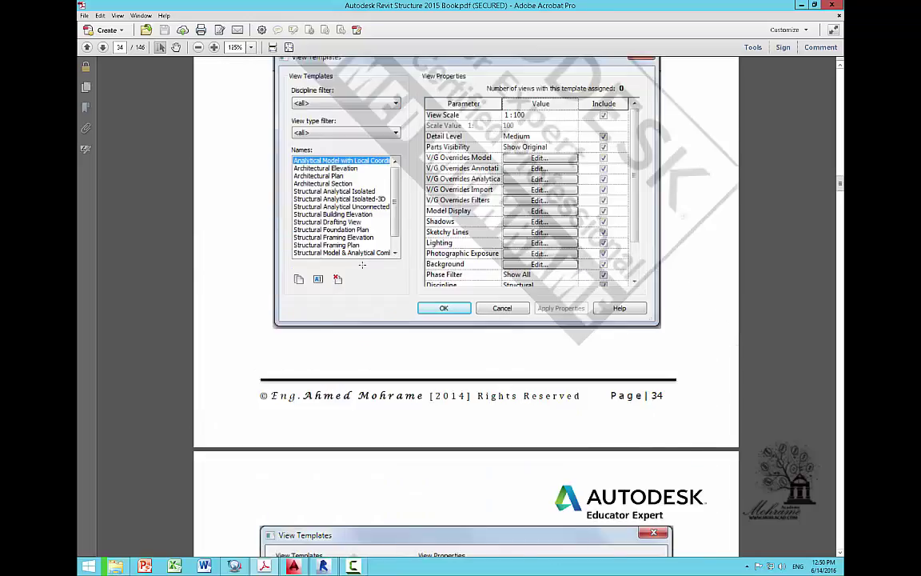
scroll(361, 264, "down", 5)
scroll(362, 265, "down", 8)
scroll(362, 267, "down", 2)
scroll(363, 268, "down", 4)
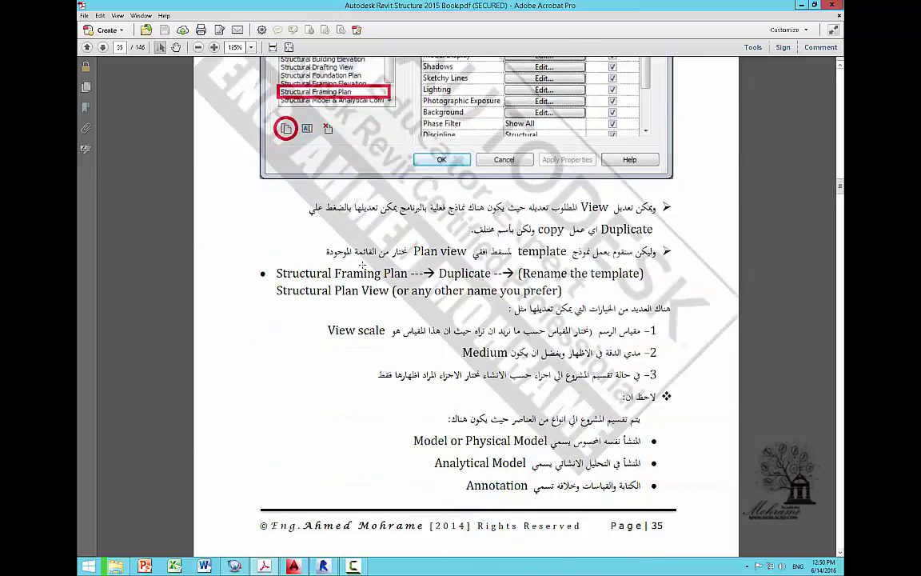
scroll(363, 269, "down", 9)
scroll(362, 266, "down", 4)
scroll(363, 266, "down", 10)
scroll(363, 266, "down", 5)
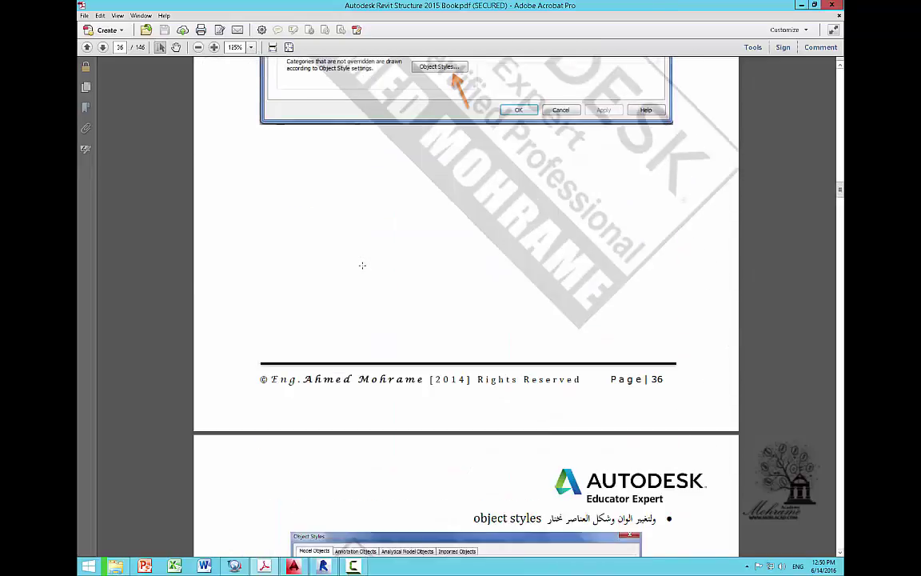
scroll(363, 266, "down", 7)
scroll(362, 265, "down", 4)
scroll(363, 265, "down", 9)
scroll(362, 266, "down", 6)
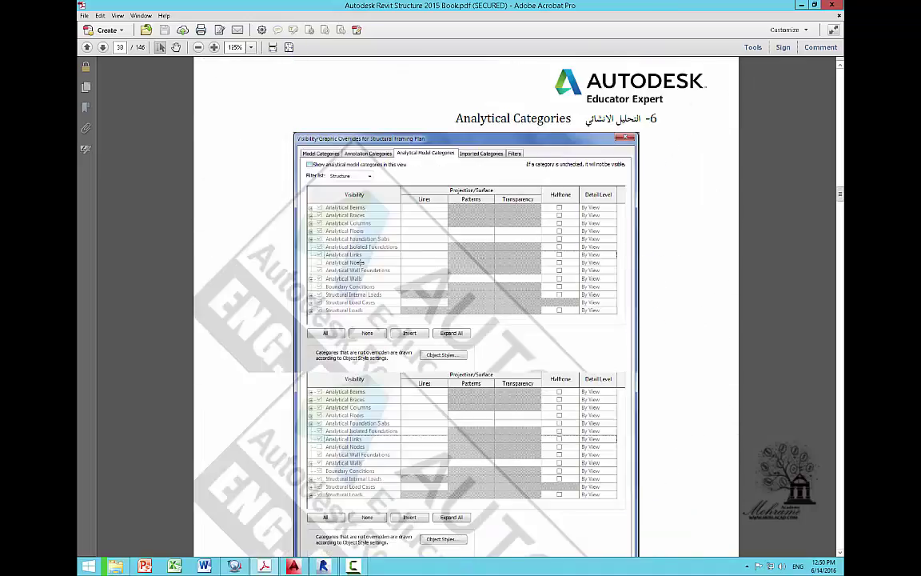
scroll(362, 257, "down", 7)
scroll(361, 257, "down", 5)
scroll(361, 262, "down", 9)
scroll(362, 261, "down", 2)
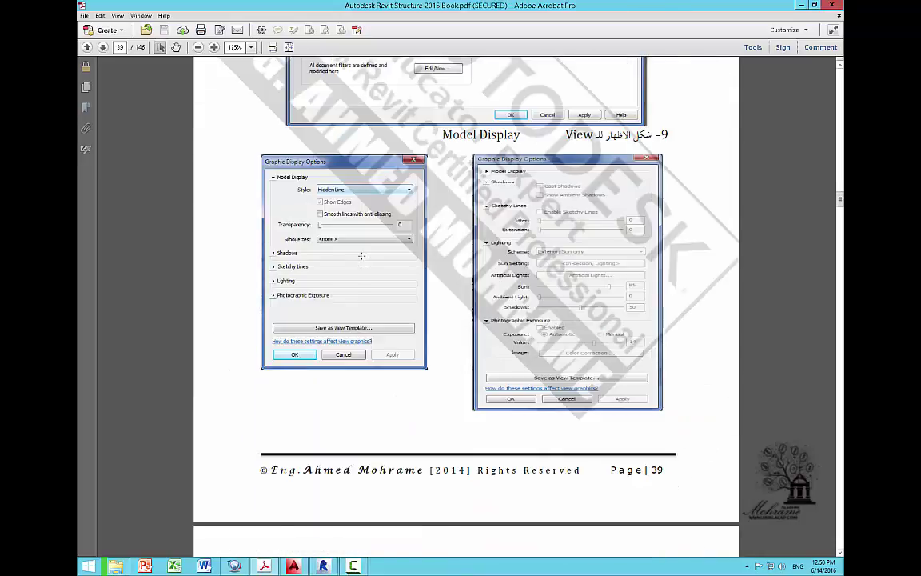
scroll(362, 256, "down", 10)
scroll(362, 256, "down", 9)
scroll(362, 264, "down", 1)
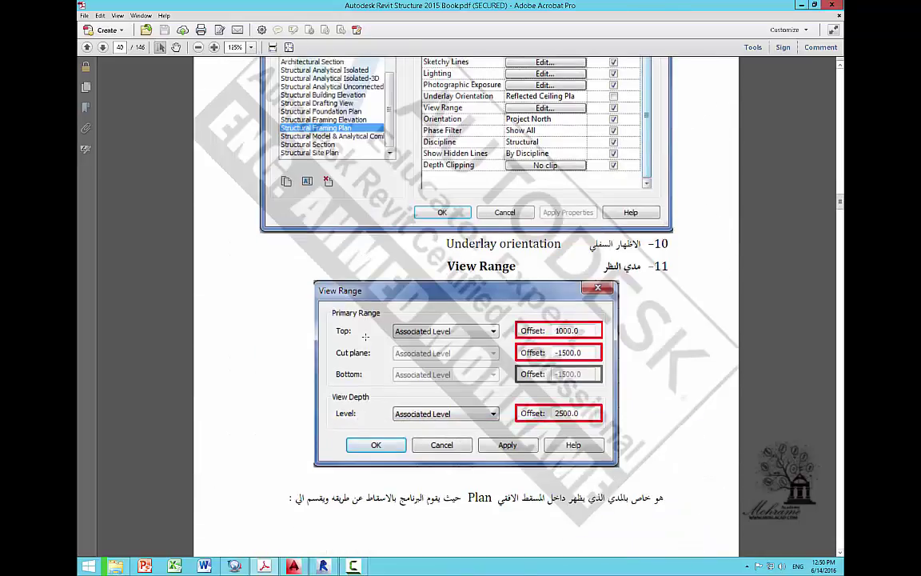
scroll(362, 332, "down", 4)
scroll(362, 332, "down", 6)
scroll(362, 333, "down", 7)
scroll(362, 333, "down", 1)
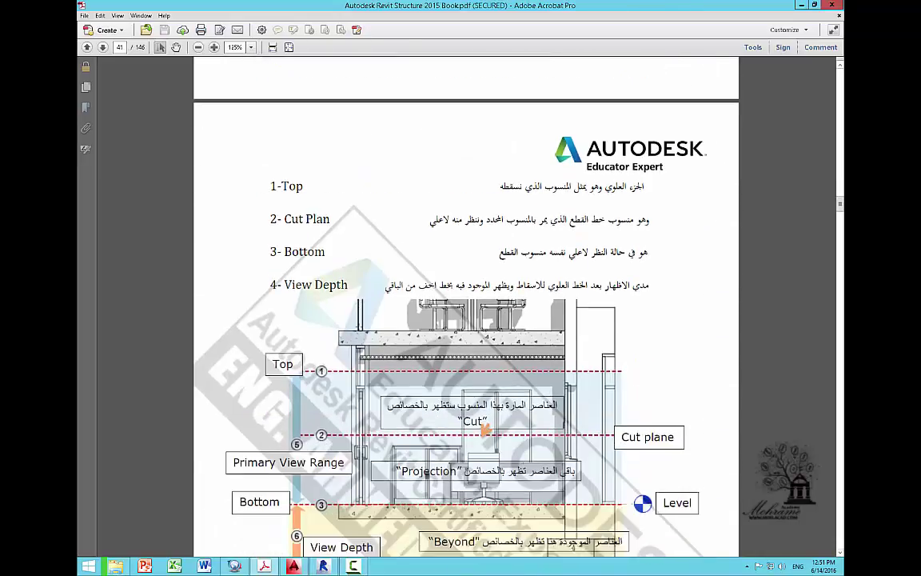
scroll(362, 332, "down", 1)
scroll(362, 333, "down", 2)
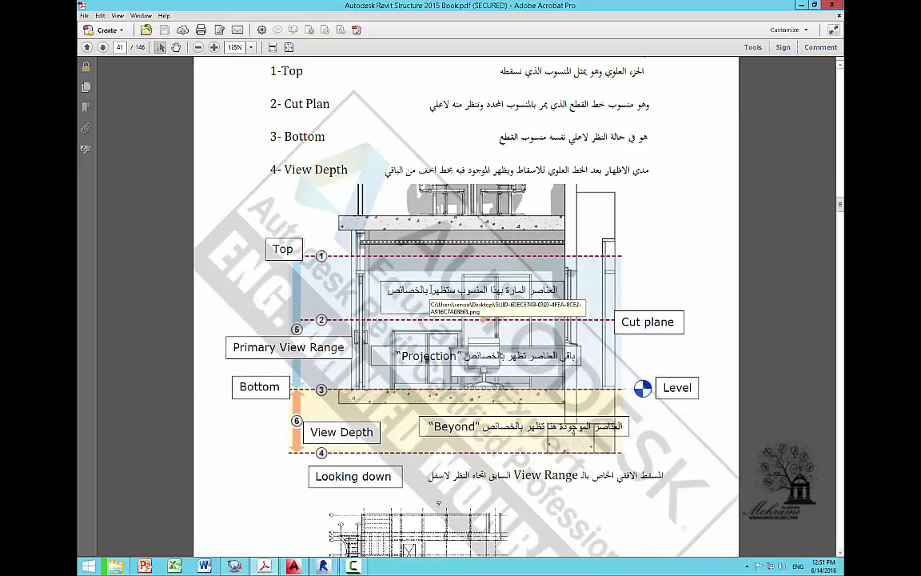
scroll(389, 259, "down", 10)
scroll(389, 259, "down", 4)
scroll(389, 259, "down", 3)
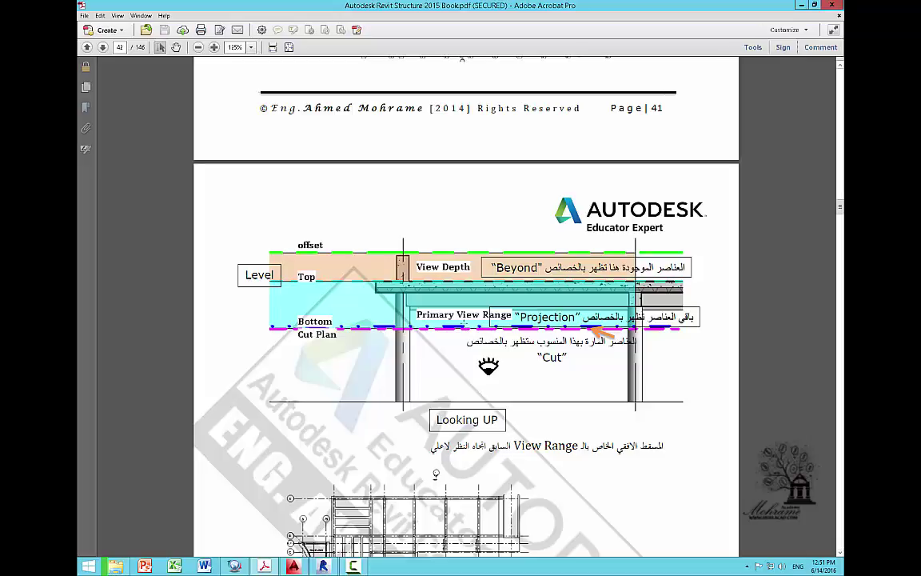
Step: Highlight the projected-elements explanation and select the column graphic in the Looking Up diagram
mouse_move(491, 329)
left_mouse_down()
mouse_move(545, 365)
mouse_move(563, 359)
left_mouse_up()
left_click(400, 284)
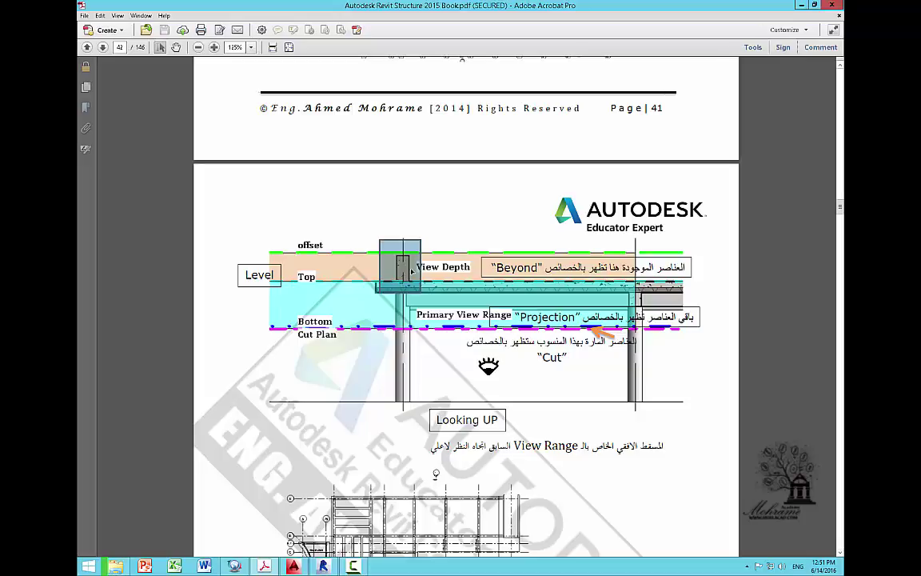
scroll(400, 284, "up", 1, "ctrl")
scroll(401, 284, "up", 1, "ctrl")
Step: Clear the selection on the PDF page and scroll further down
left_click(426, 216)
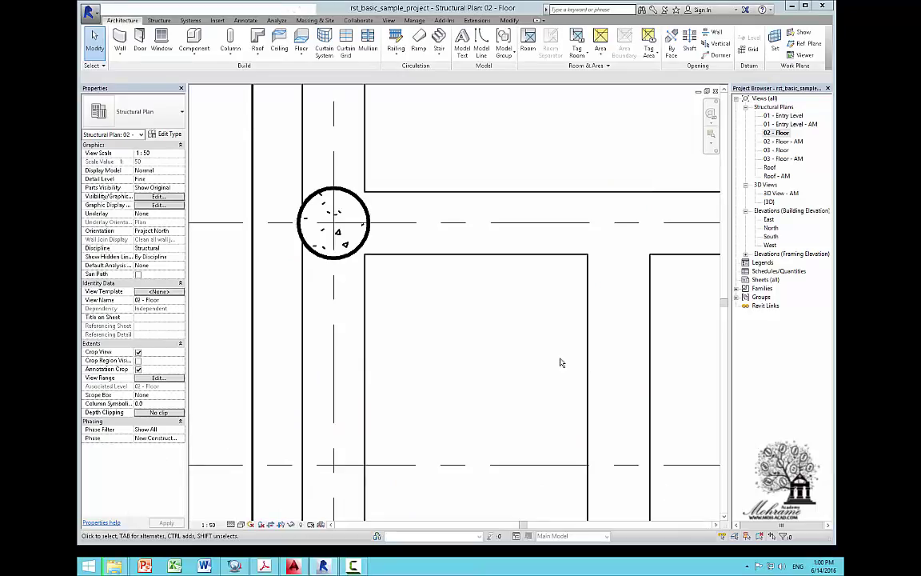
scroll(460, 323, "down", 3)
scroll(460, 324, "down", 2)
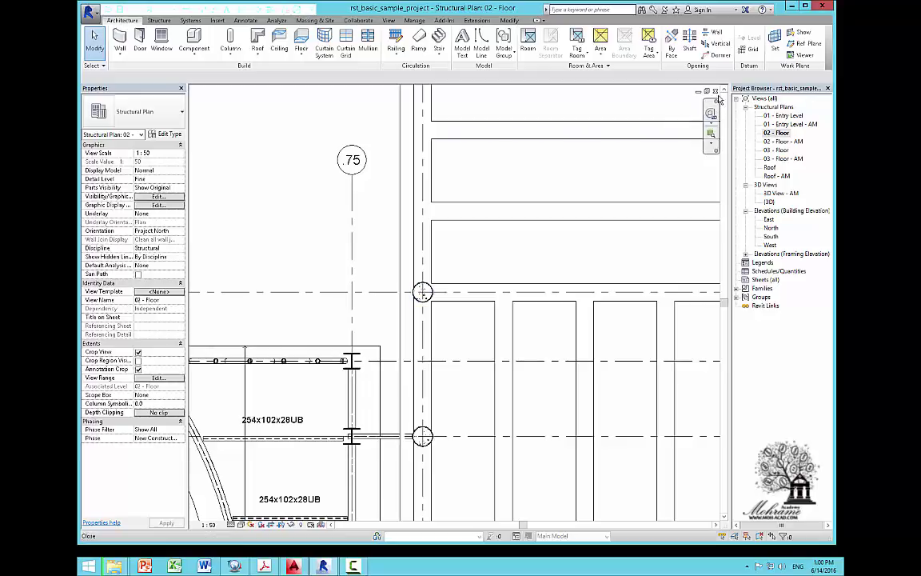
Step: Close the 02 - Floor plan and 3D views, answering the save prompt to close the project
left_click(715, 91)
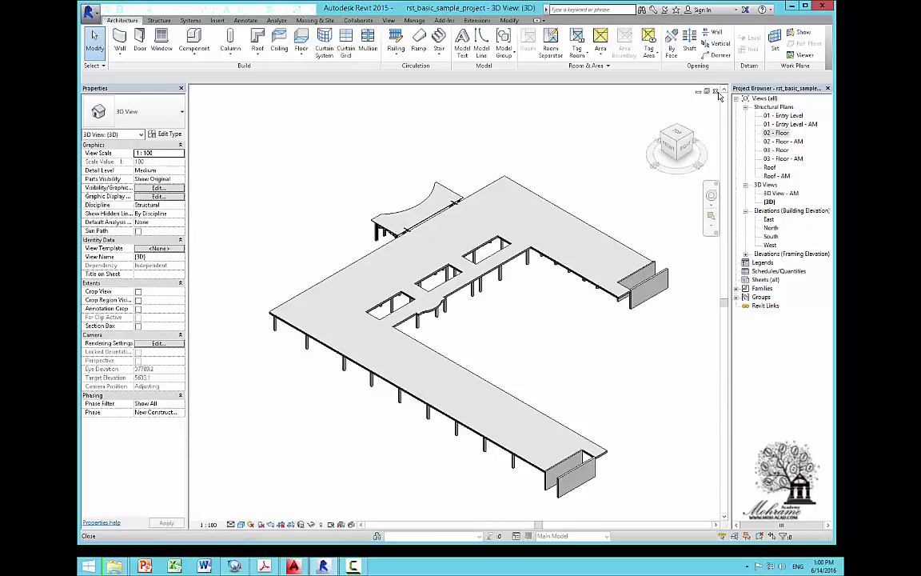
left_click(719, 93)
left_click(483, 289)
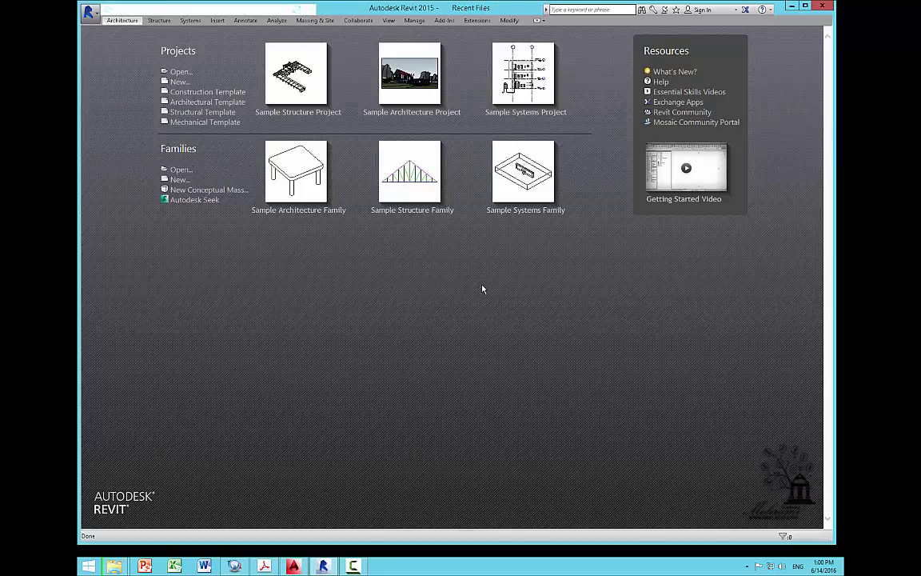
Step: Create a new blank metric project with the template file set to <None>
left_click(179, 83)
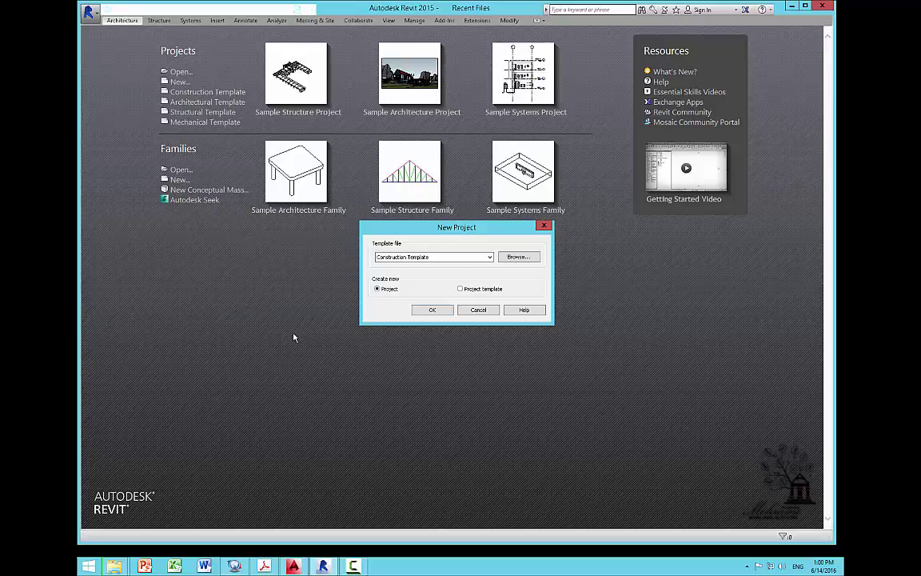
left_click(409, 257)
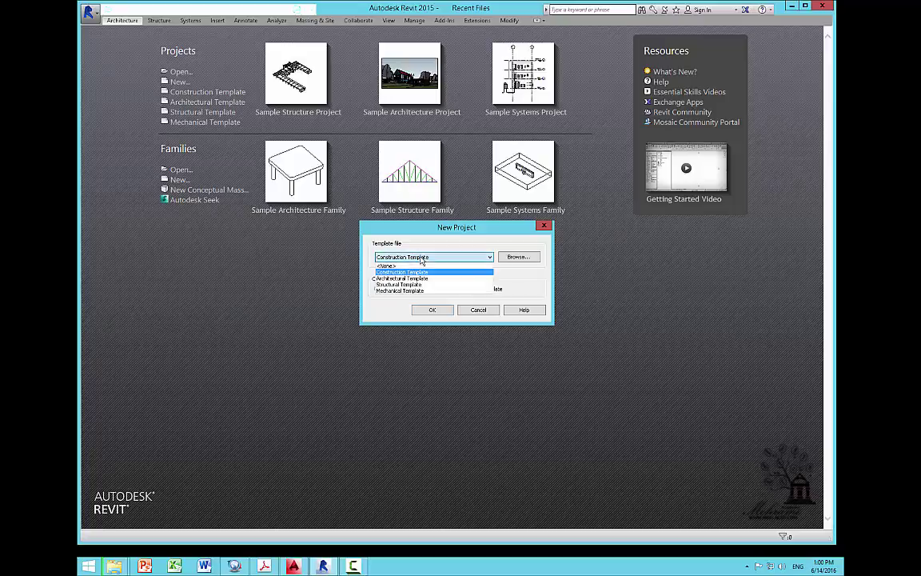
left_click(409, 266)
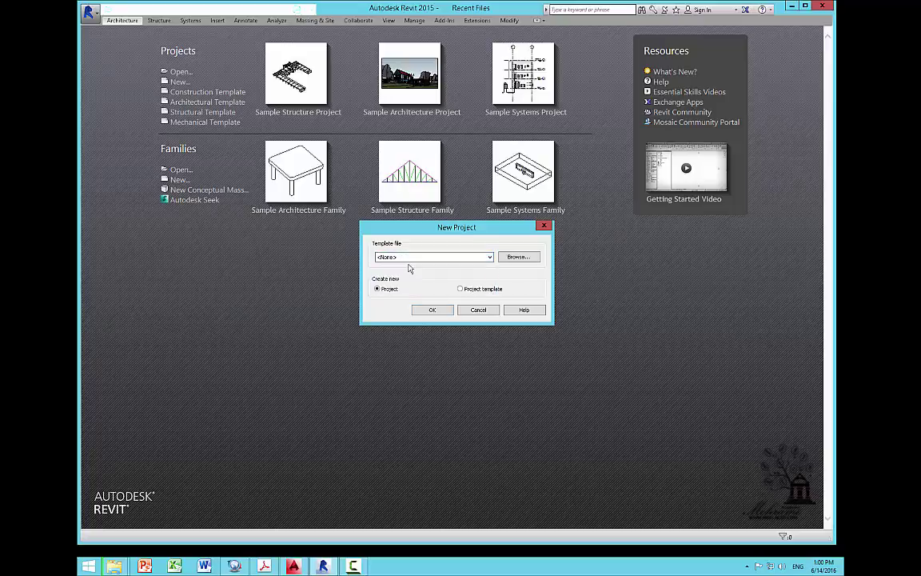
left_click(425, 312)
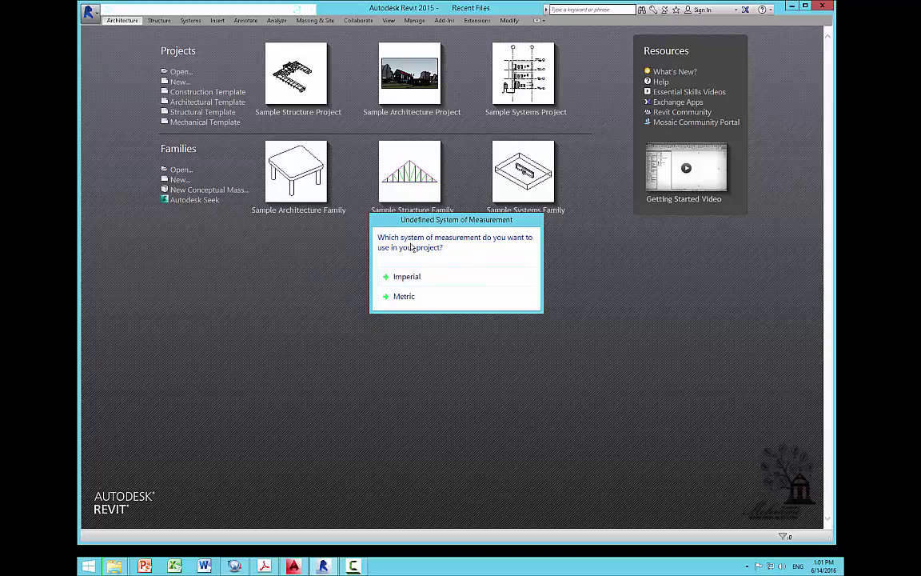
left_click(412, 305)
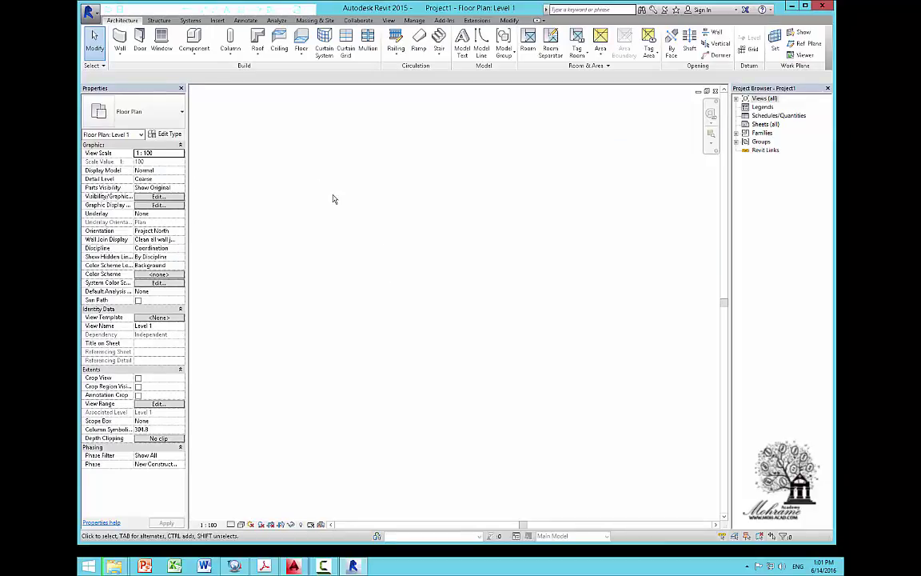
left_click(159, 22)
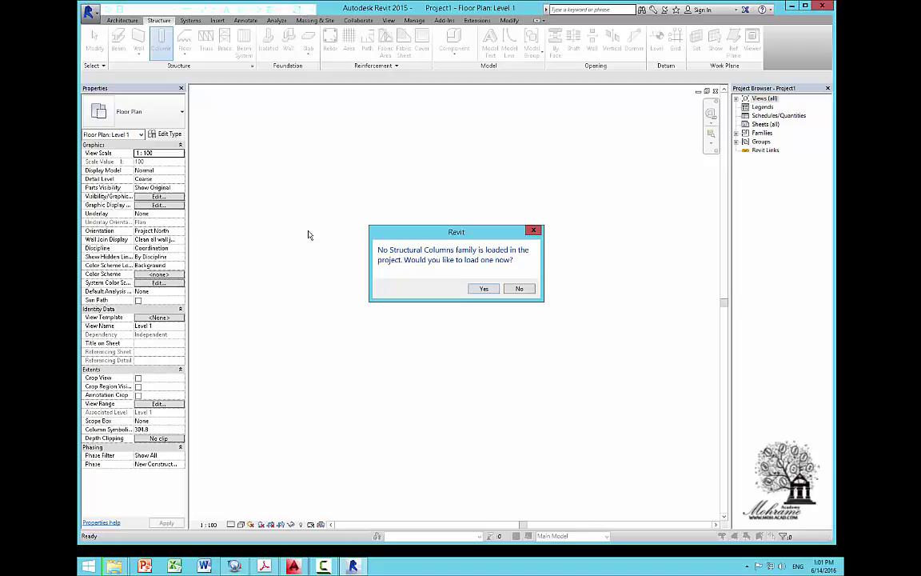
Step: Decline loading a column family, close Project1, and start a new project from Structural Template
left_click(518, 288)
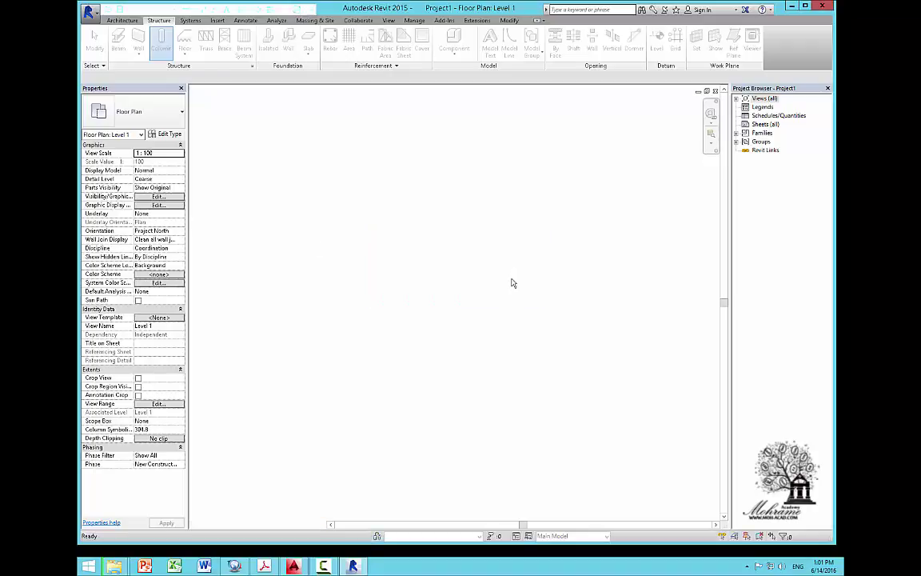
left_click(716, 91)
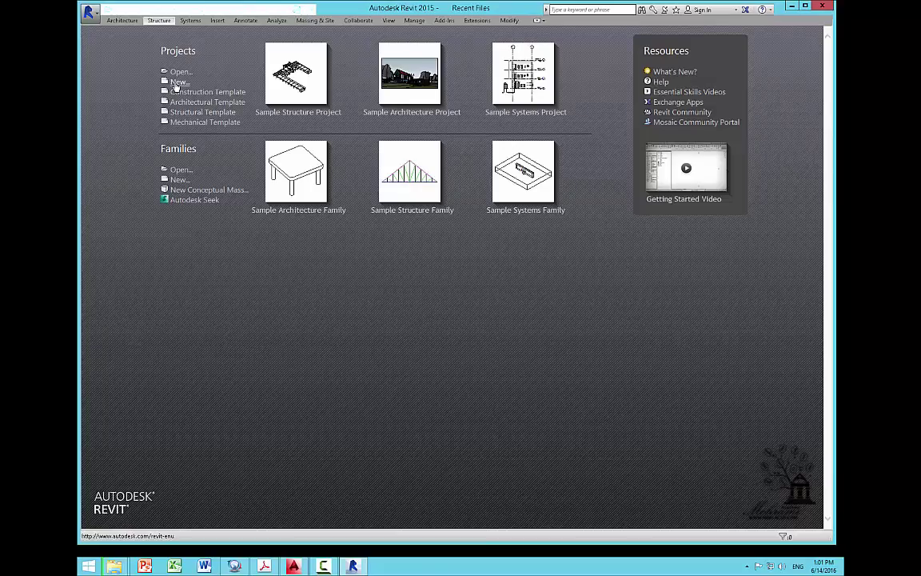
left_click(176, 82)
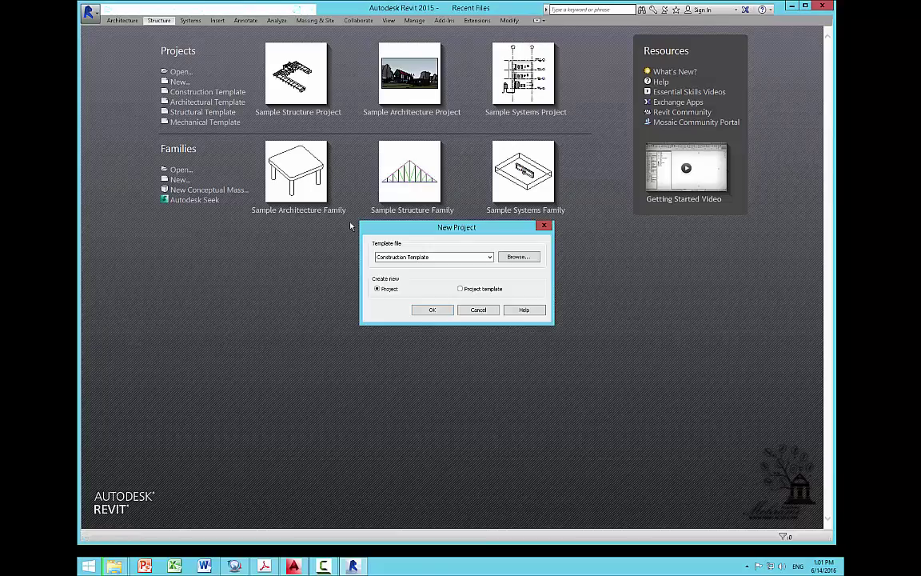
left_click(410, 257)
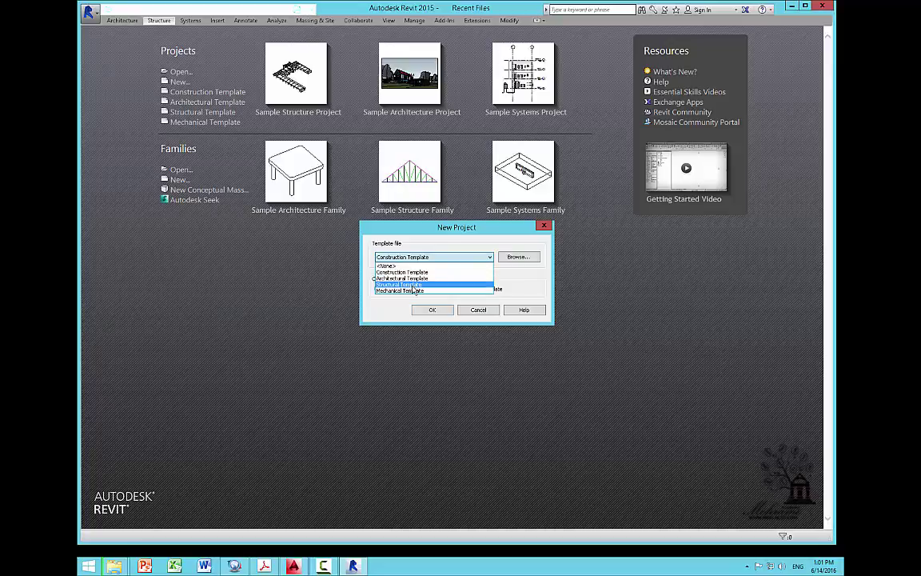
left_click(400, 284)
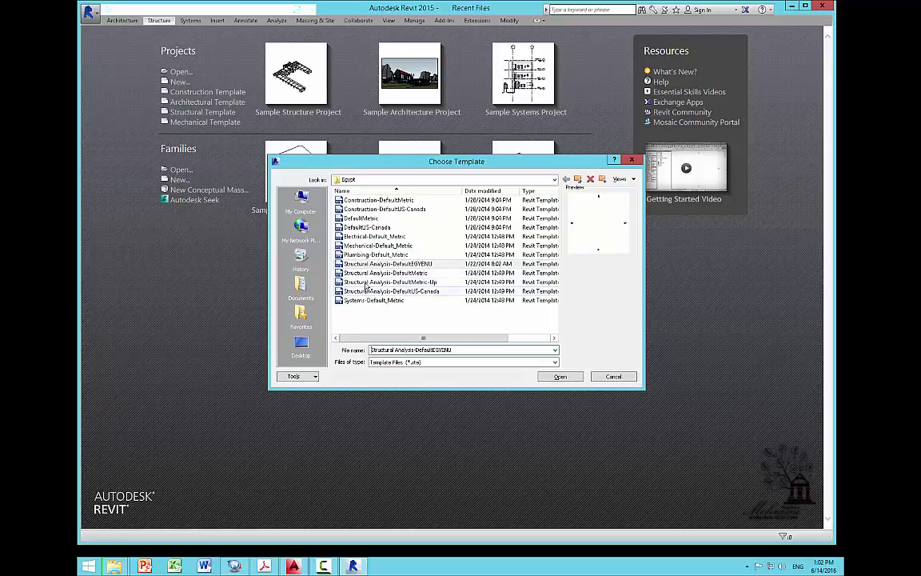
Step: Create Project2 from the Structural Analysis-DefaultMetric-Up template
left_click(352, 281)
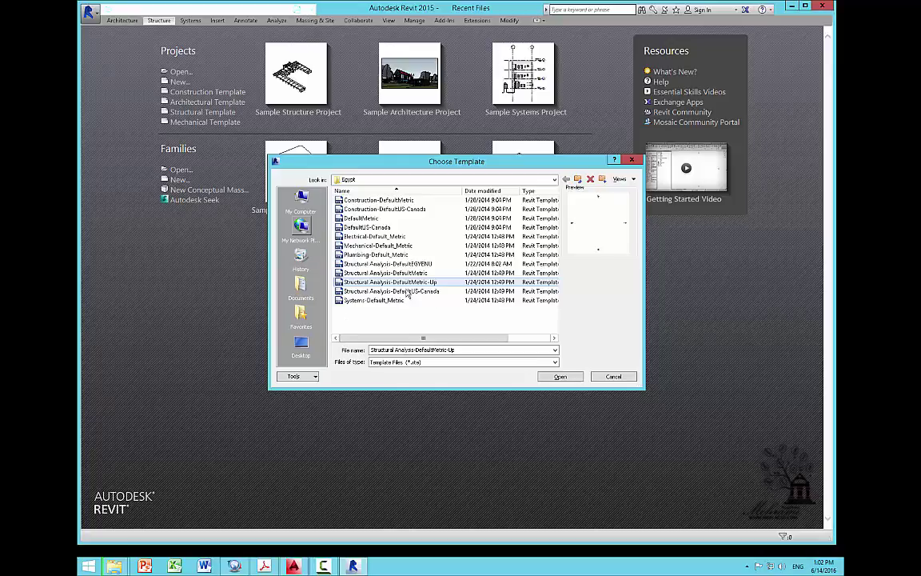
left_click(559, 378)
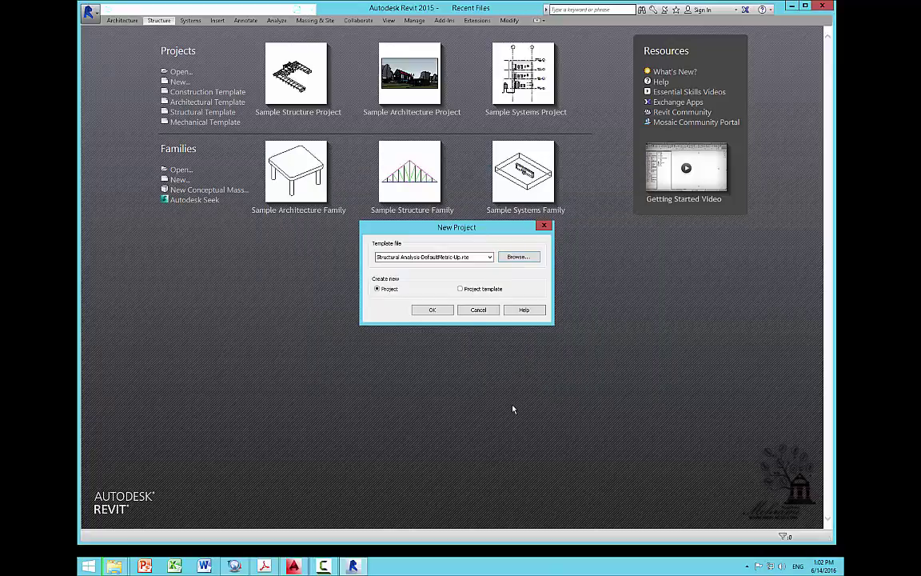
left_click(434, 310)
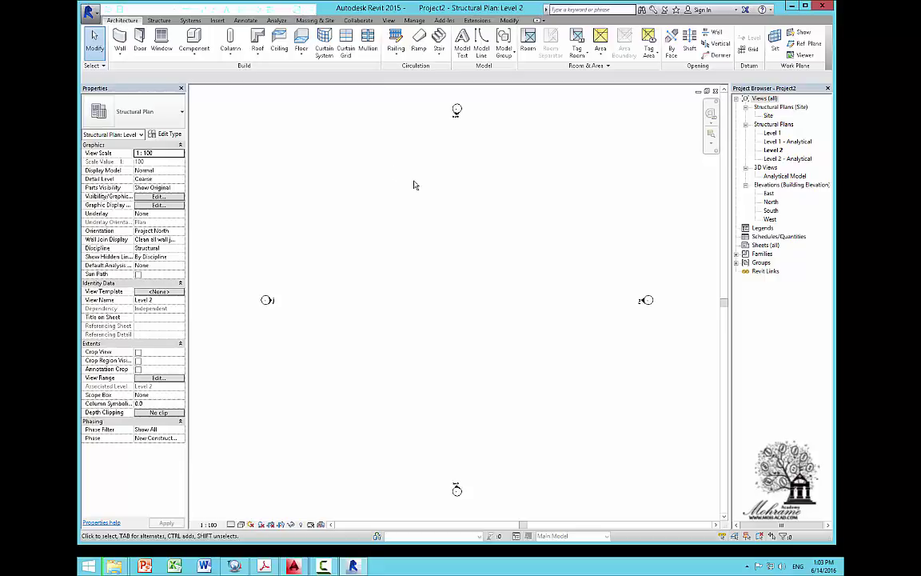
left_click(159, 20)
left_click(163, 41)
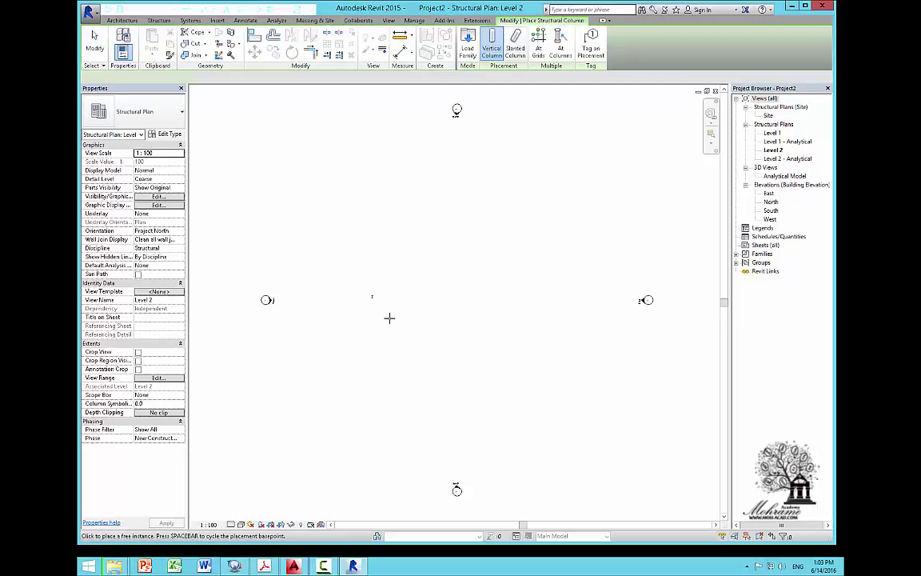
scroll(390, 319, "up", 3)
scroll(391, 318, "up", 3)
scroll(390, 318, "up", 2)
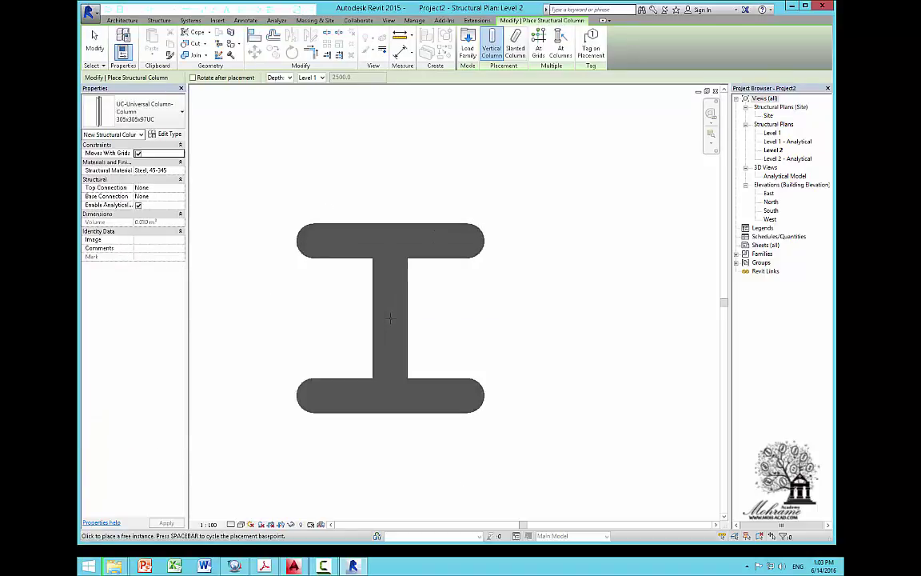
scroll(367, 292, "down", 1)
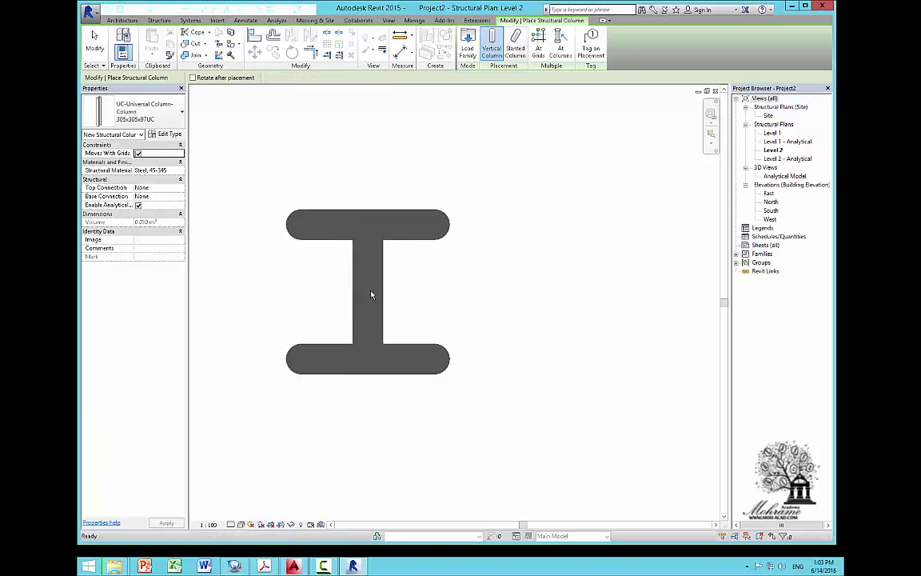
key("Escape")
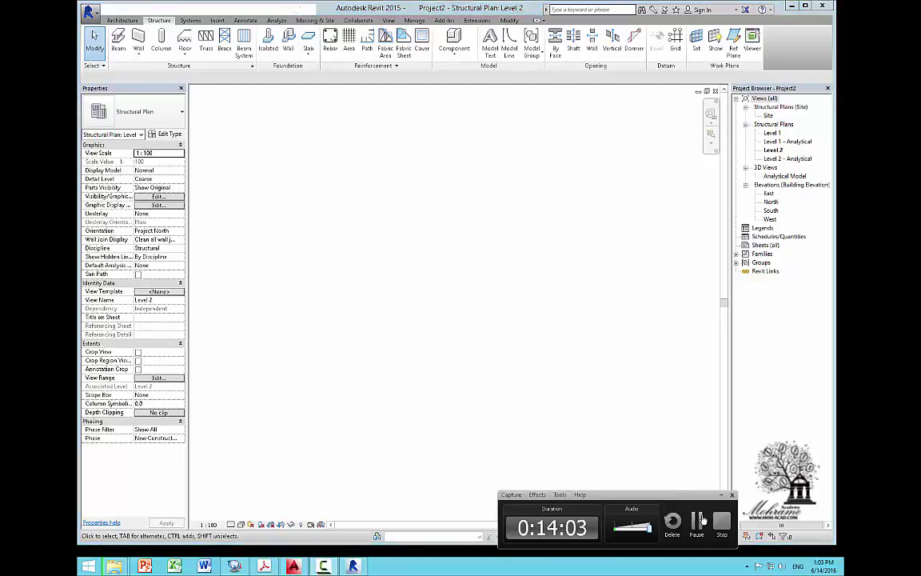
Step: Open the Project Units dialog from the Manage tab with the UN shortcut
left_click(702, 521)
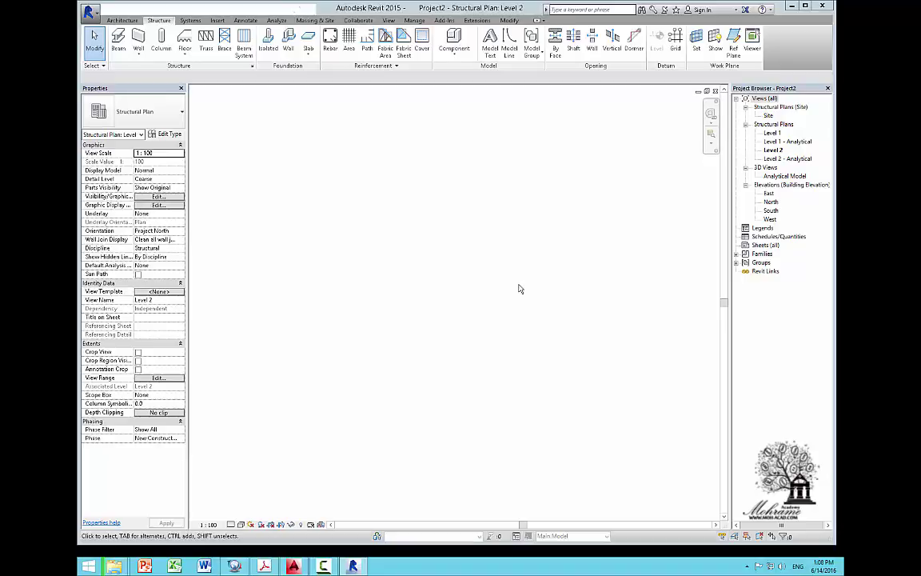
left_click(414, 20)
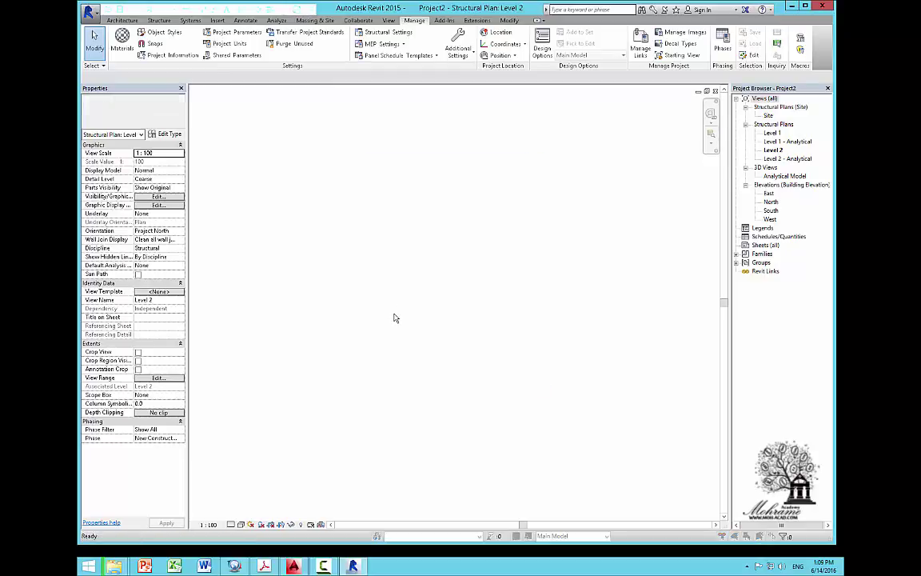
key("u")
key("n")
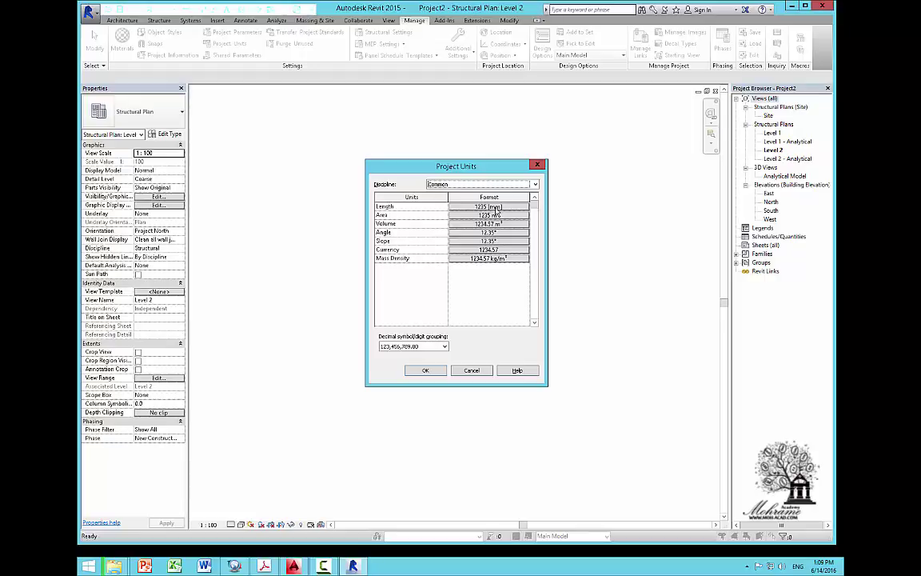
Step: Keep the length format in Millimeters rounded to 0 decimal places
left_click(495, 207)
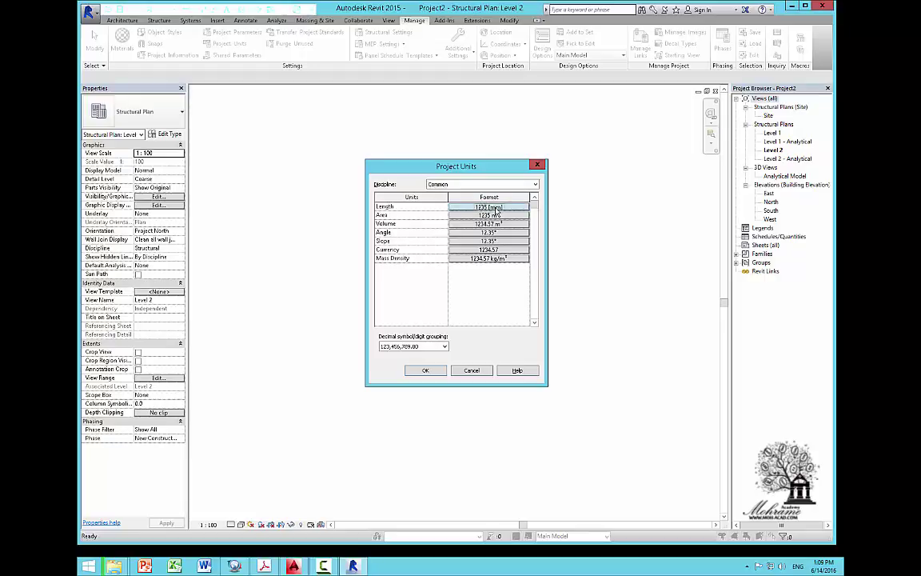
left_click(477, 224)
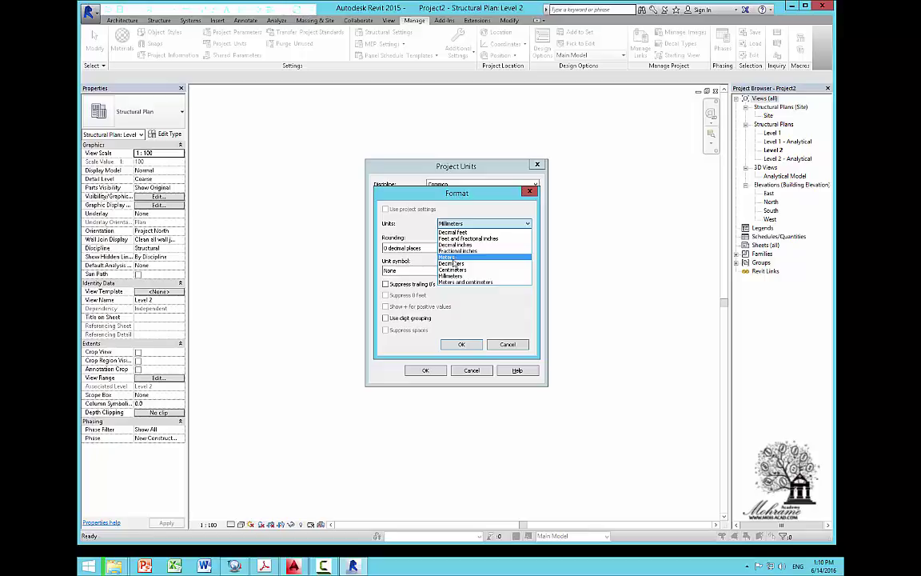
left_click(451, 275)
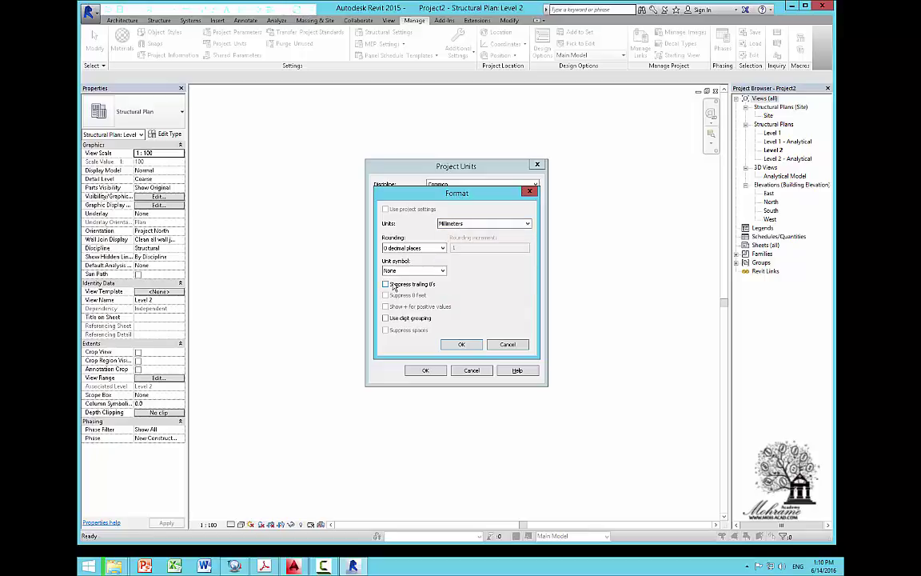
left_click(409, 249)
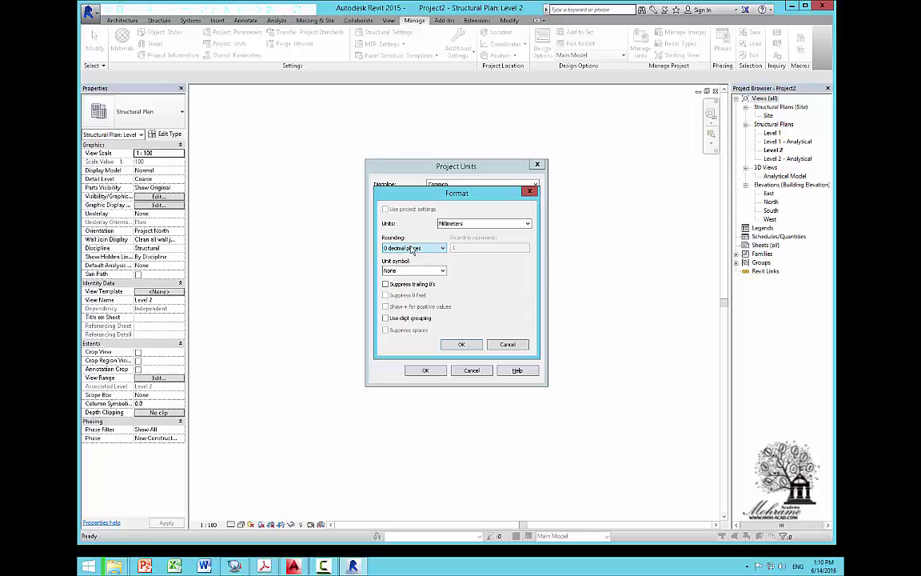
left_click(413, 248)
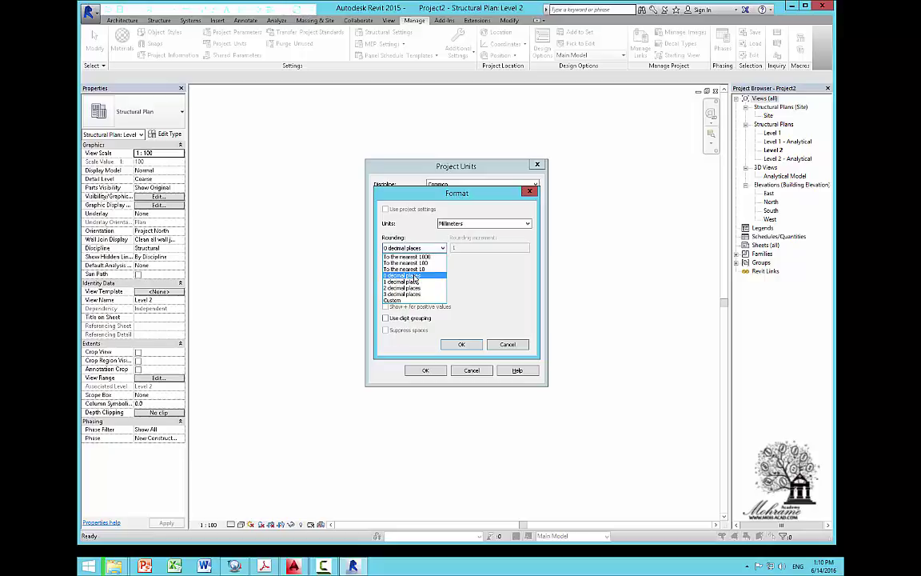
left_click(404, 275)
left_click(458, 346)
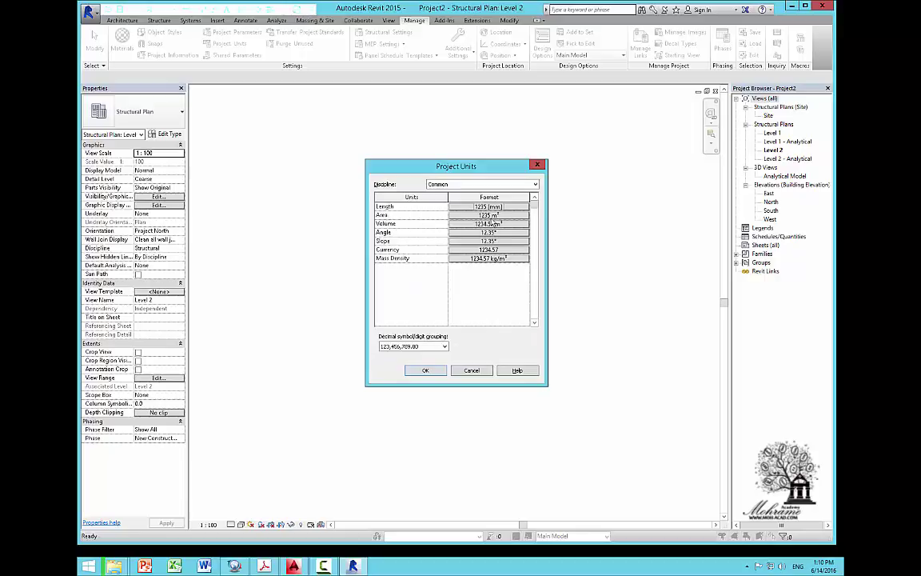
Step: Confirm the square metre area format and apply the project units
left_click(452, 215)
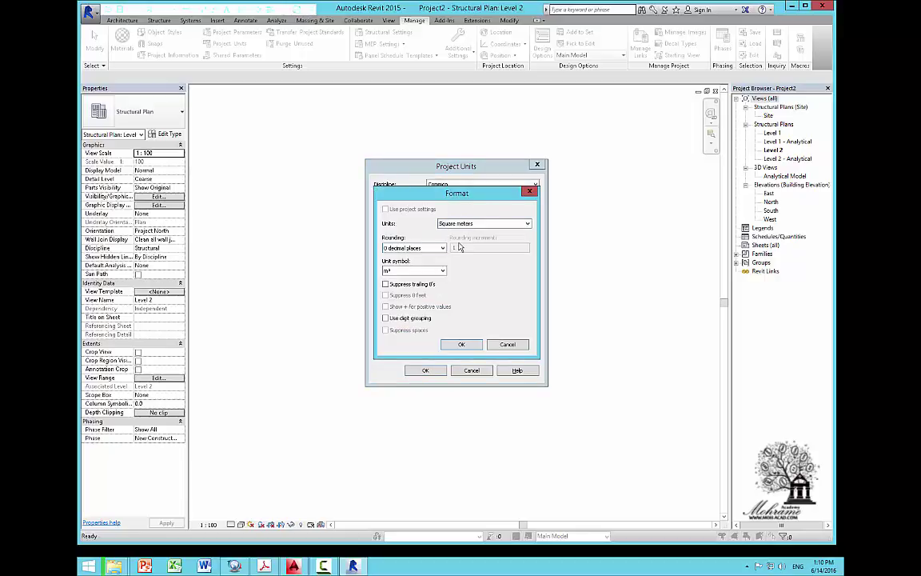
left_click(460, 347)
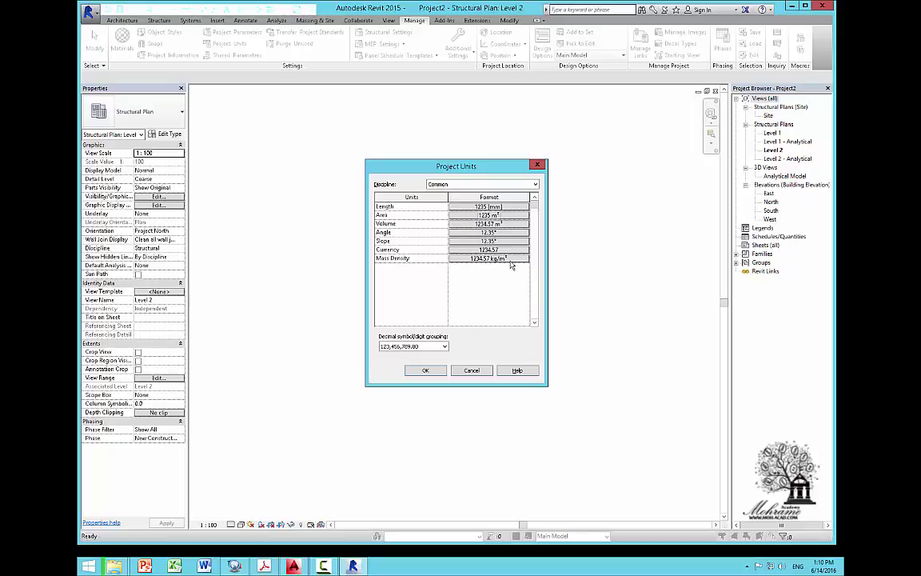
left_click(426, 370)
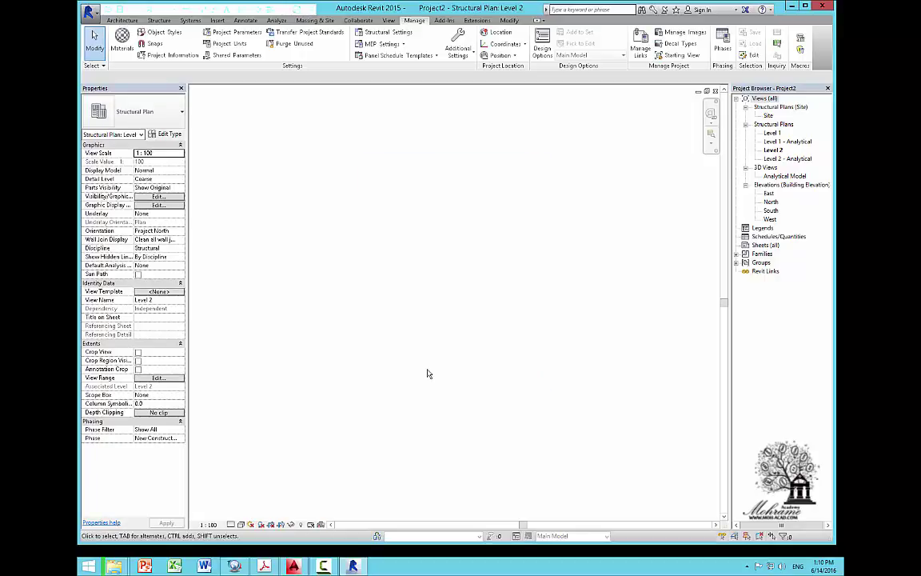
Step: Delete the Site and Level 1 - Analytical plan views from the Project Browser
left_click(152, 20)
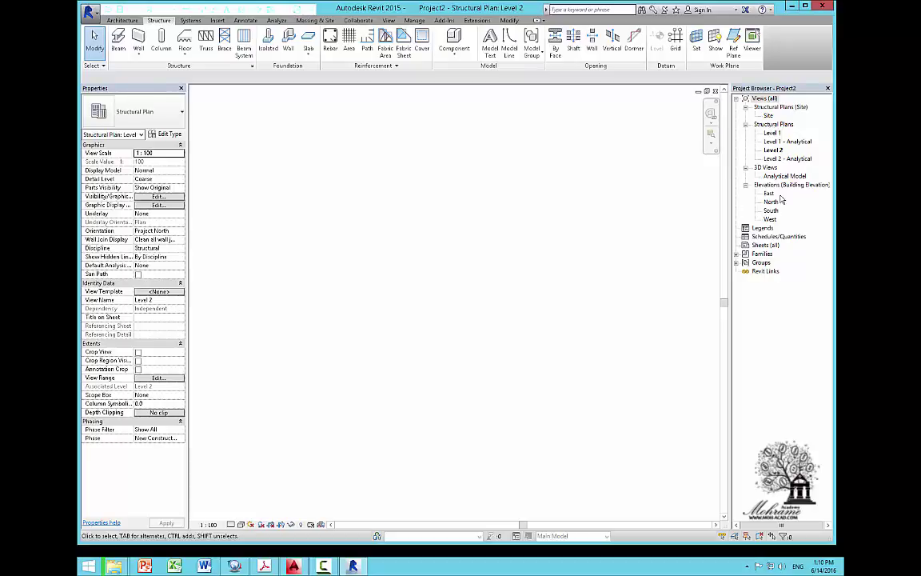
left_click(768, 116)
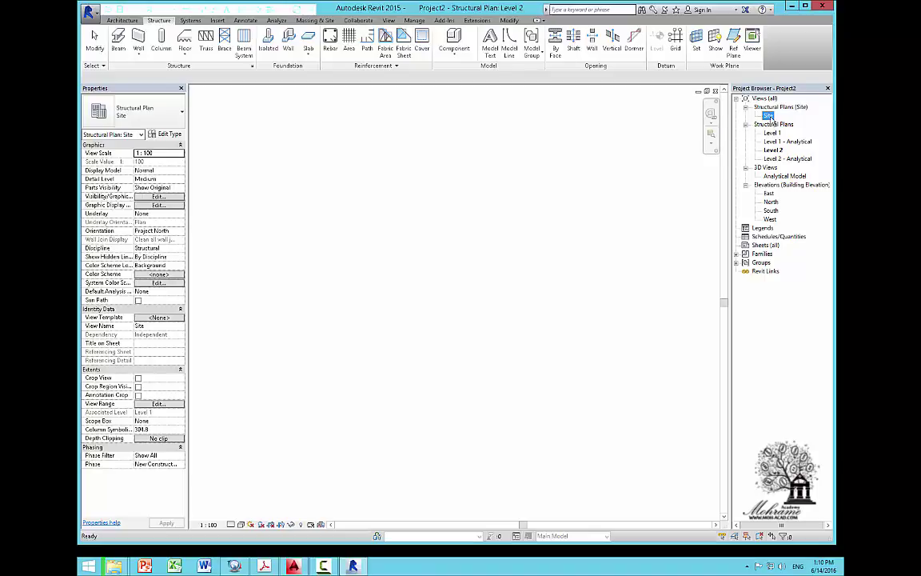
key("Delete")
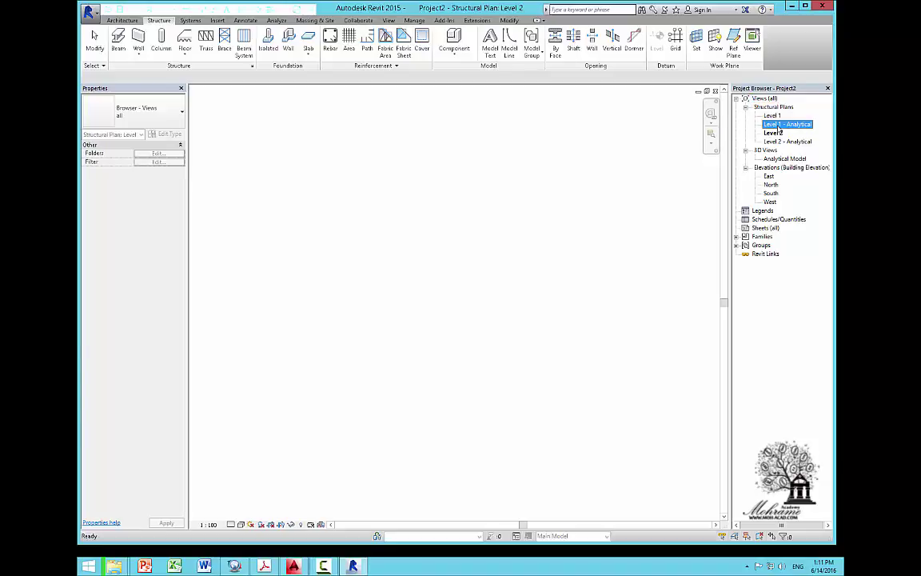
left_click(779, 124)
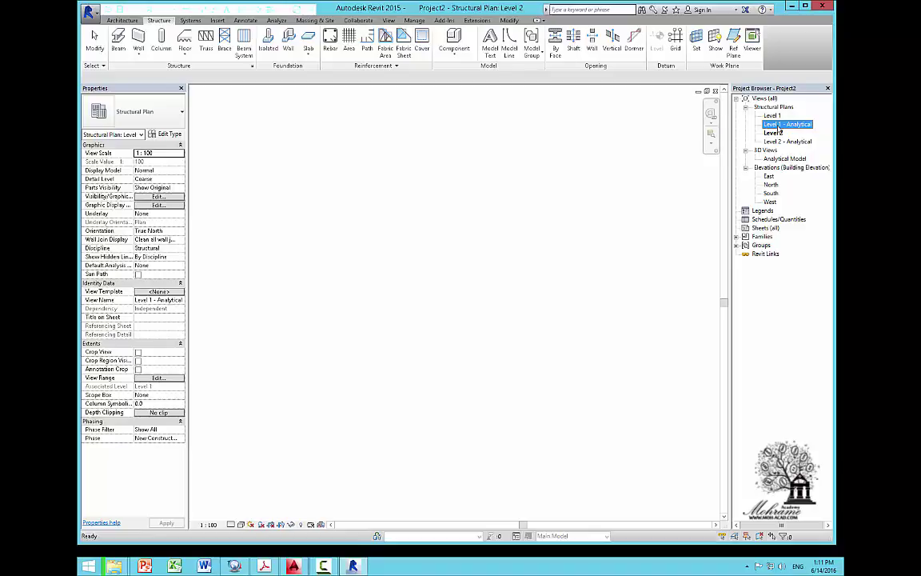
left_click(776, 132)
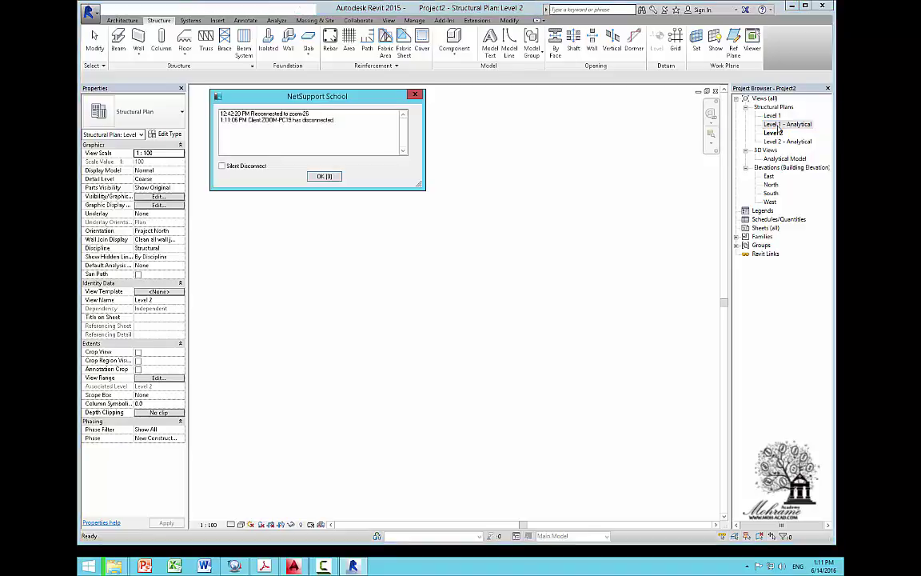
left_click(324, 178)
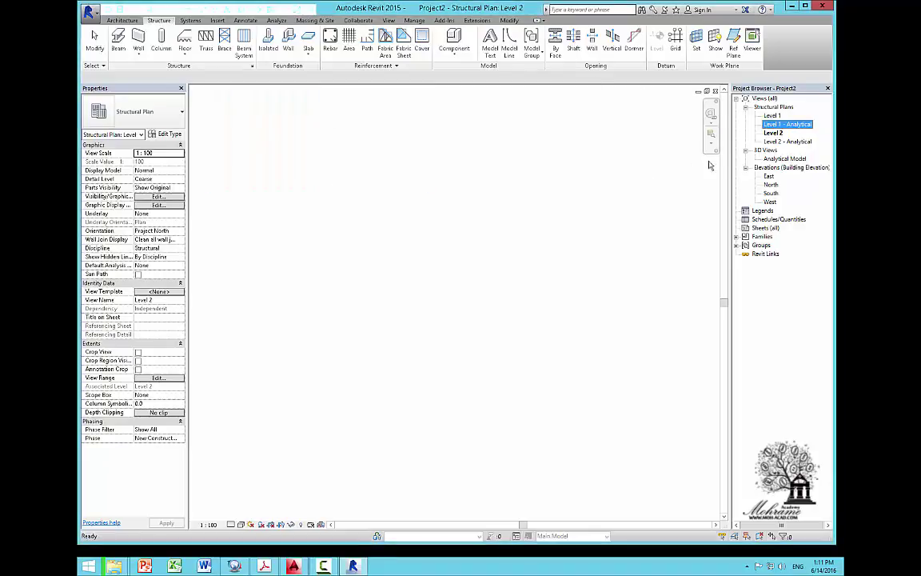
double_click(774, 124)
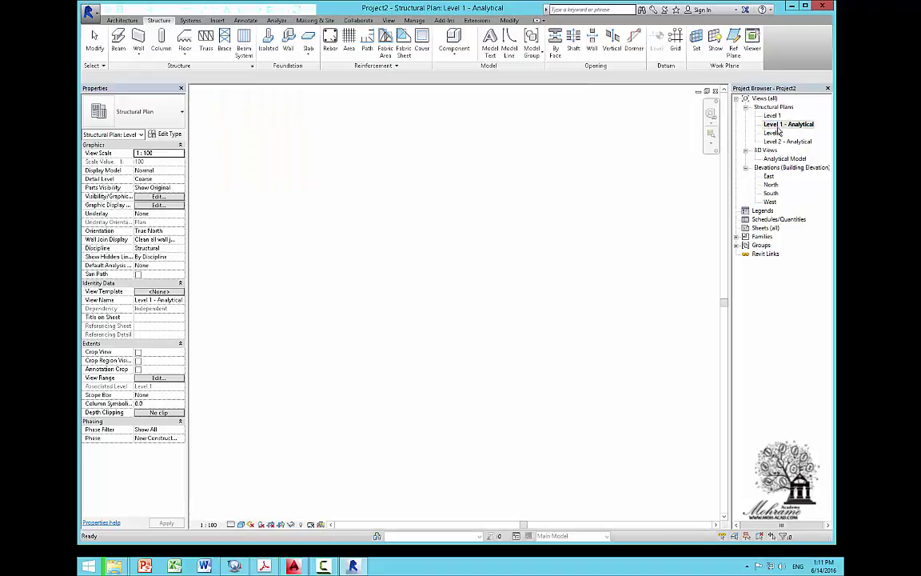
double_click(772, 116)
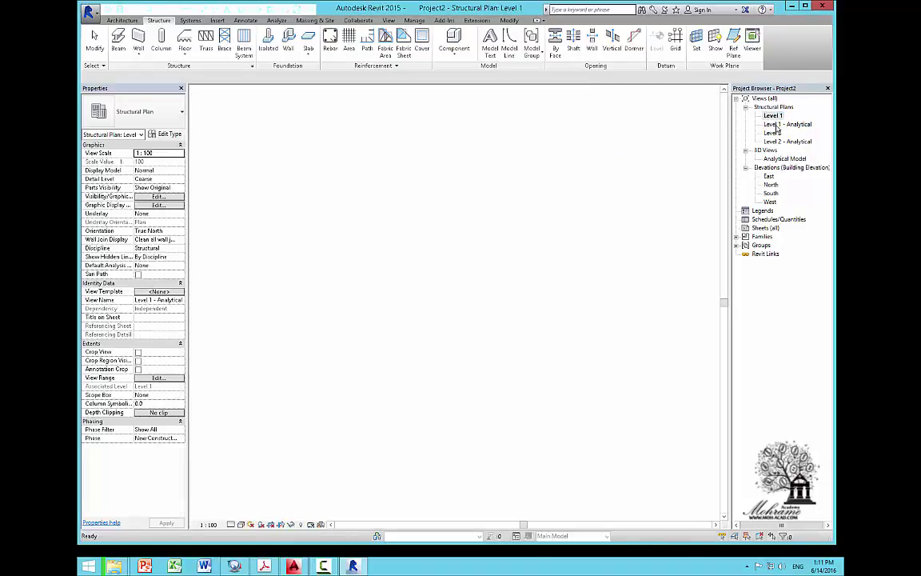
left_click(776, 125)
key("Delete")
left_click(775, 133)
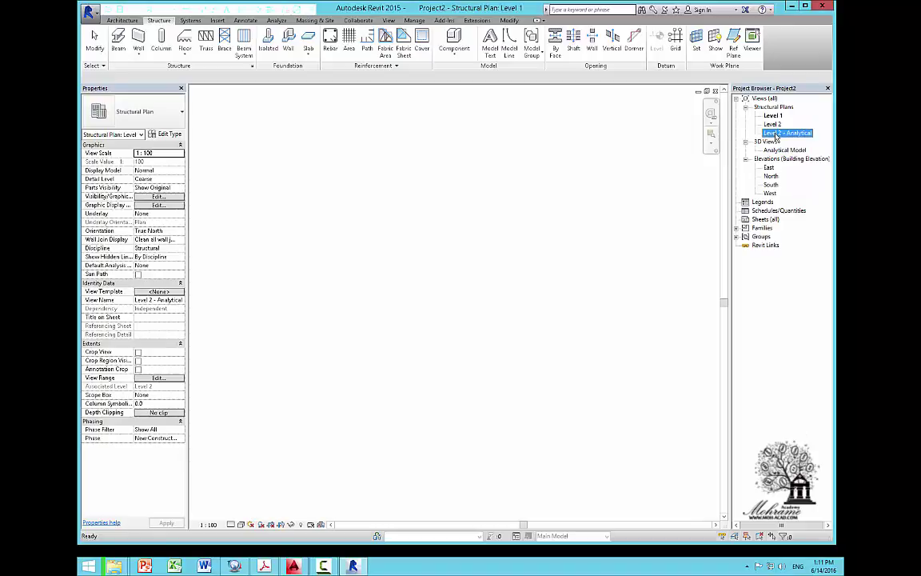
Step: Delete Level 2 - Analytical and the Analytical Model 3D view, then zoom Level 1 to fit
key("Delete")
left_click(780, 141)
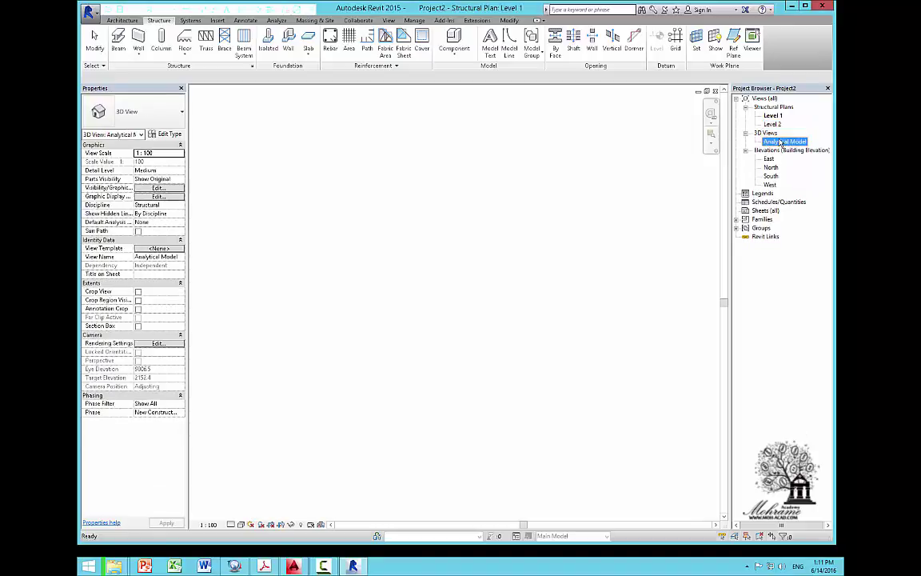
key("Delete")
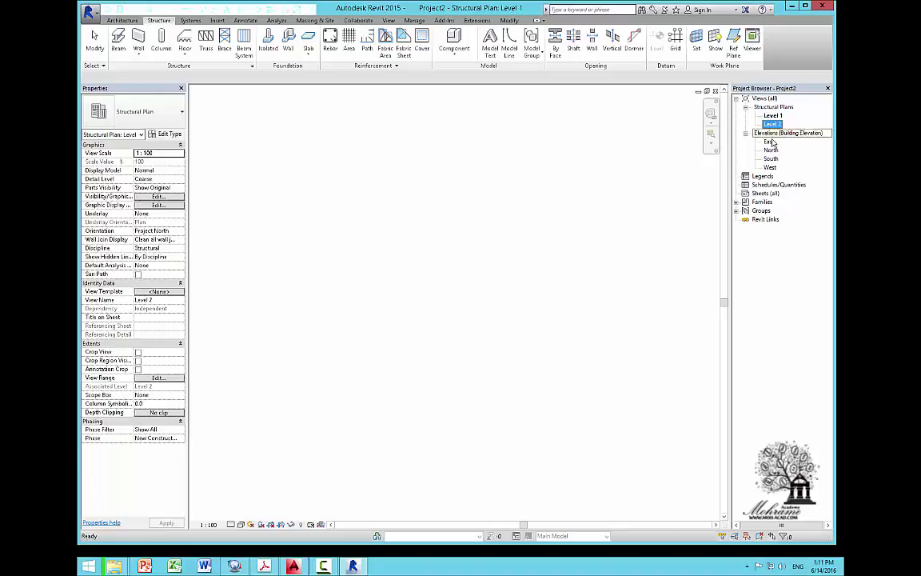
left_click(770, 149)
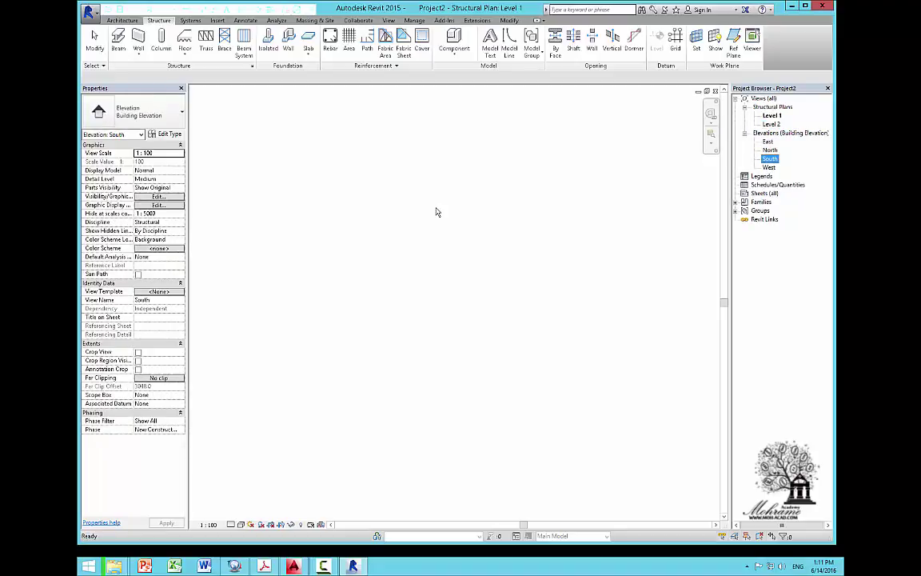
left_click(497, 207)
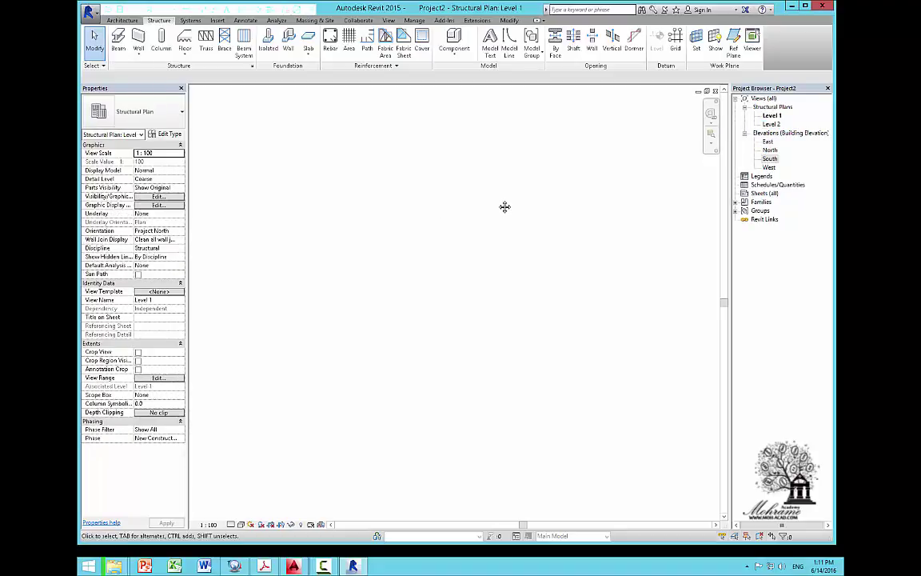
key("z")
key("f")
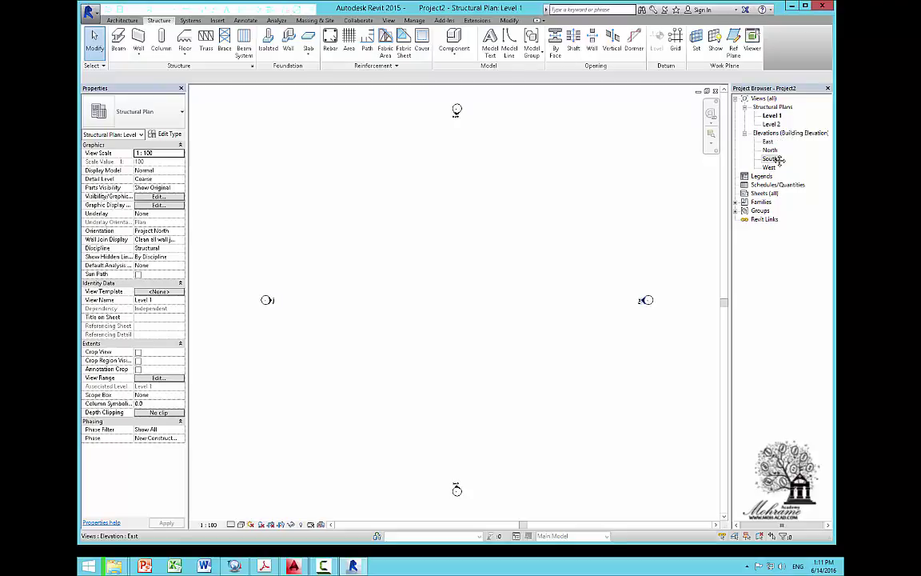
left_click(772, 158)
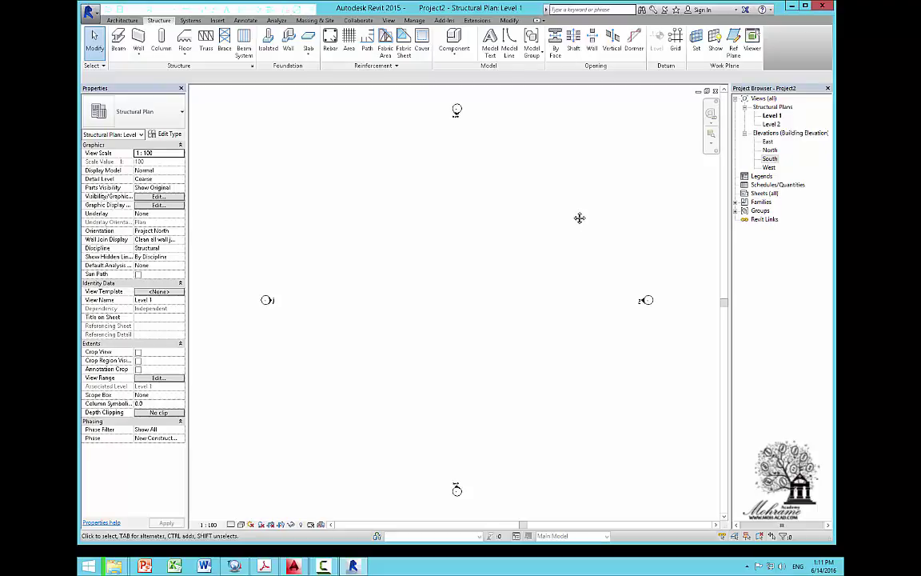
Step: Check the structural plan type settings without changes, then open the View Templates dropdown
left_click(166, 133)
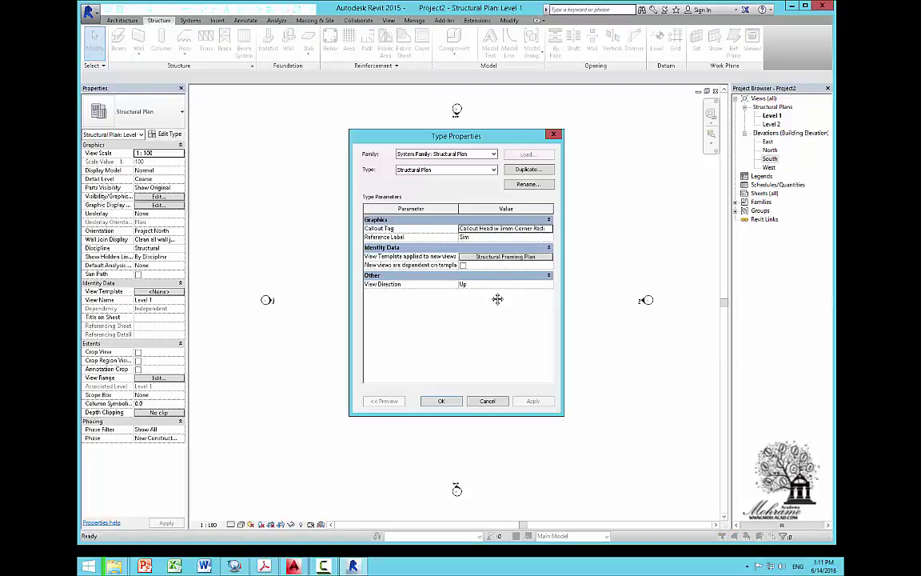
left_click(488, 403)
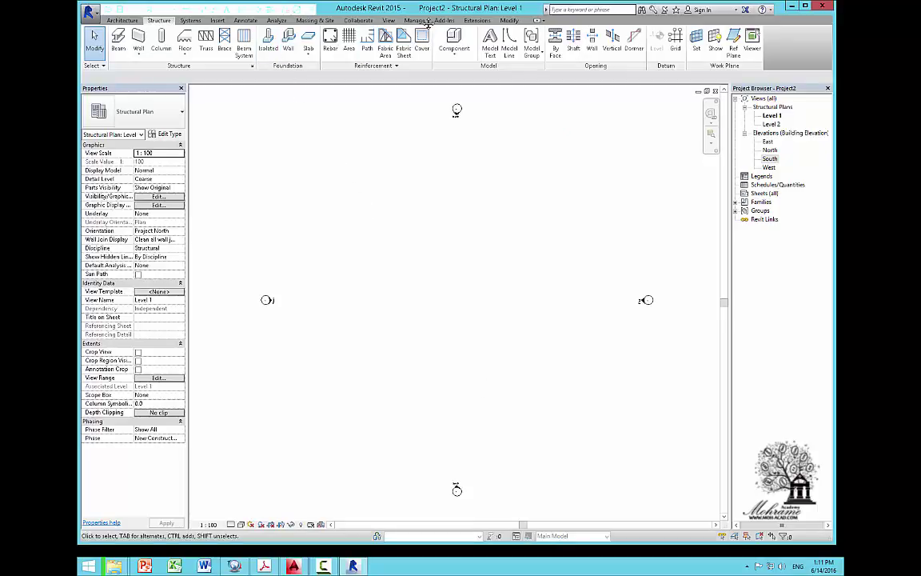
left_click(390, 22)
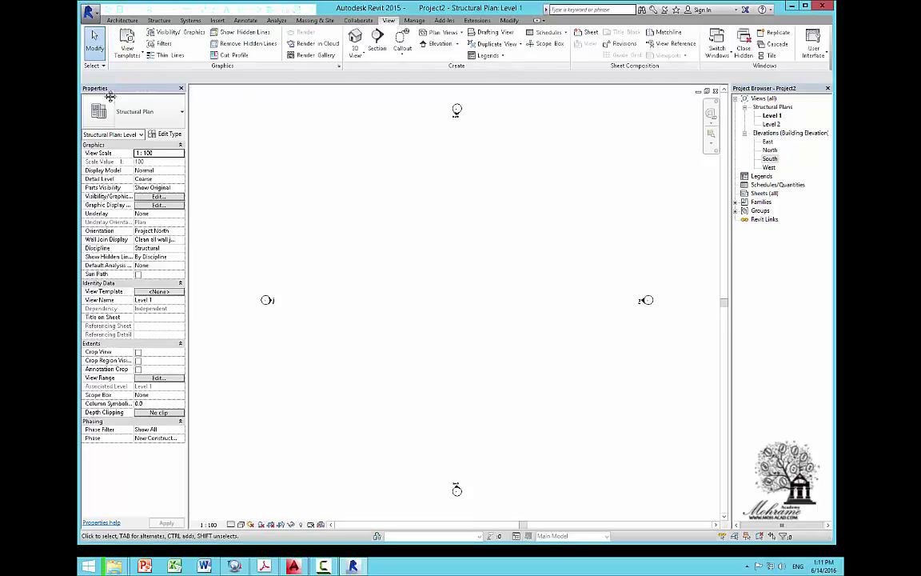
left_click(126, 59)
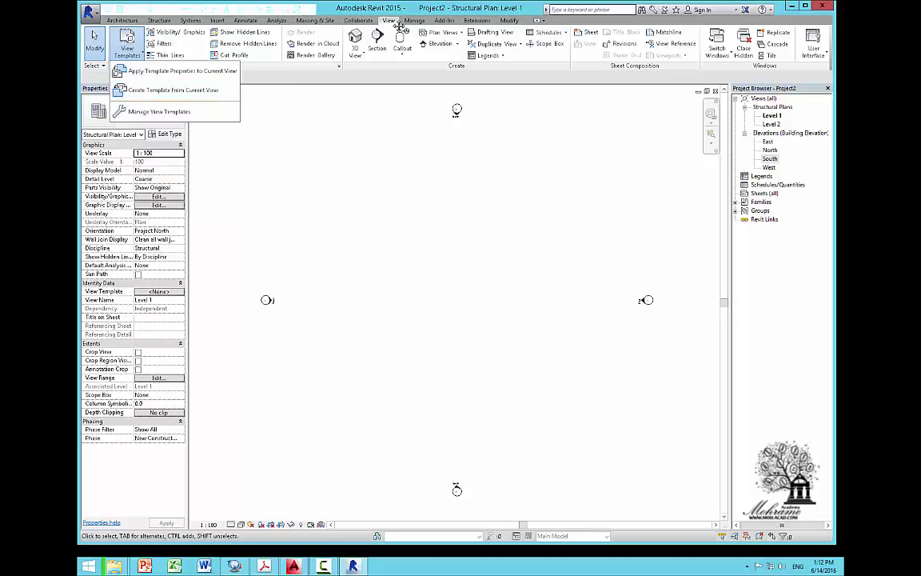
Step: Open Manage View Templates and select the Structural Framing Plan template
left_click(150, 117)
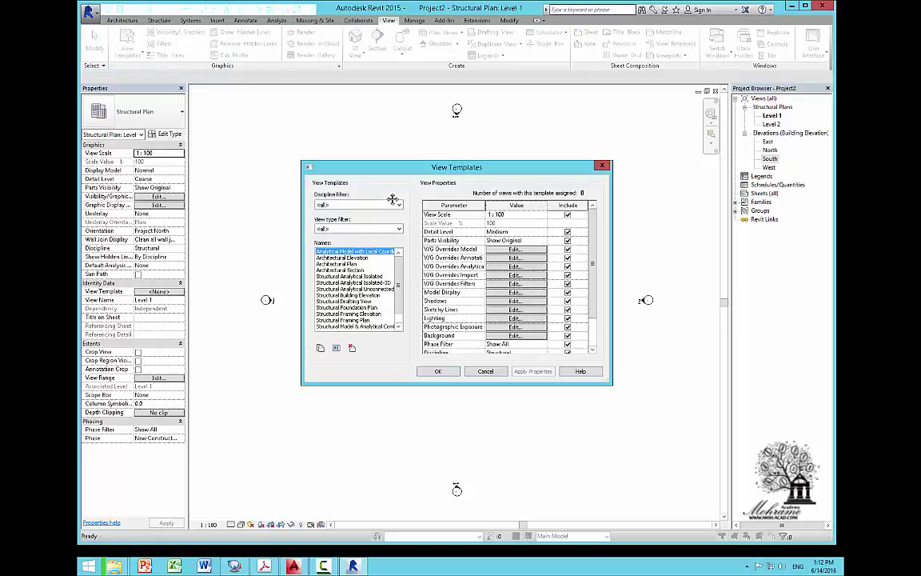
scroll(360, 264, "down", 1)
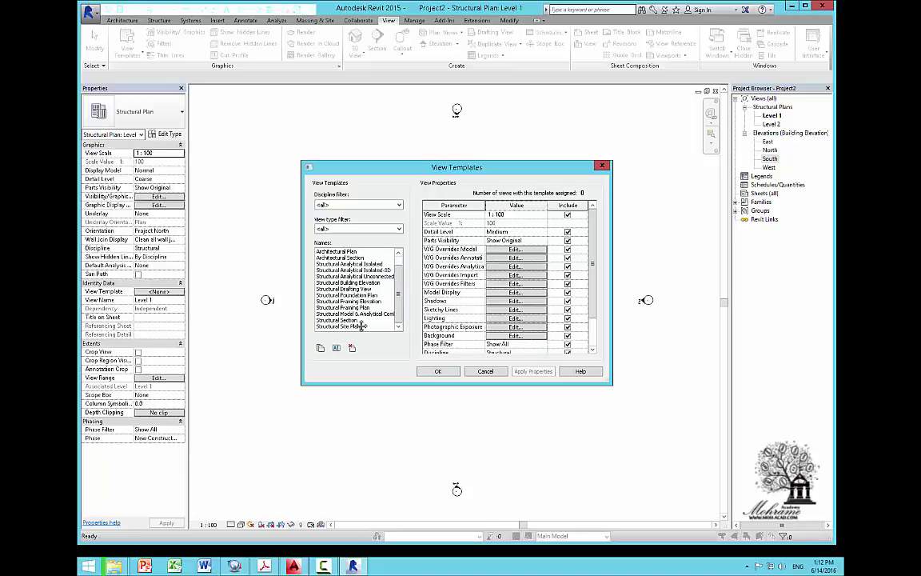
left_click(331, 308)
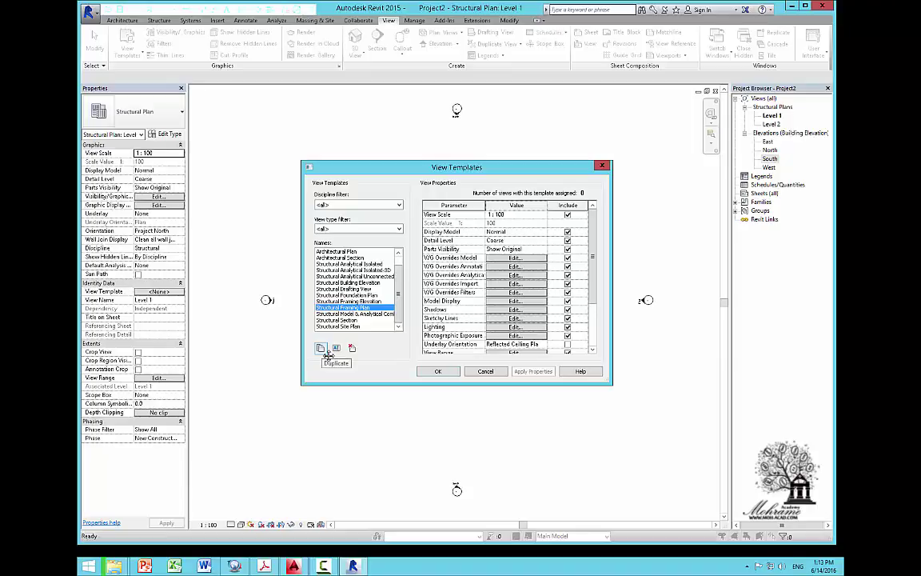
Step: Duplicate the Structural Framing Plan view template under the name Zoom-STR-Plan
left_click(327, 354)
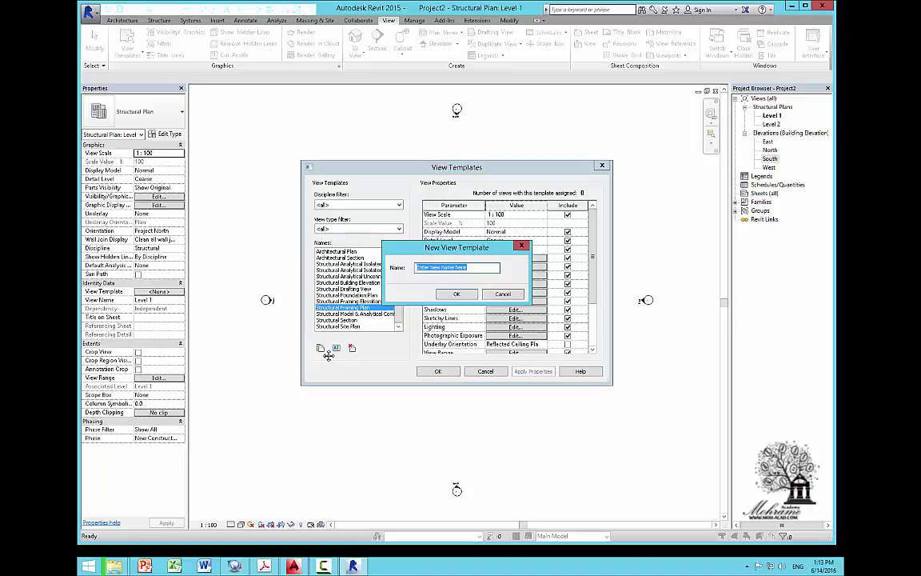
type("Z")
type("oom-")
type("STR-P")
type("lan")
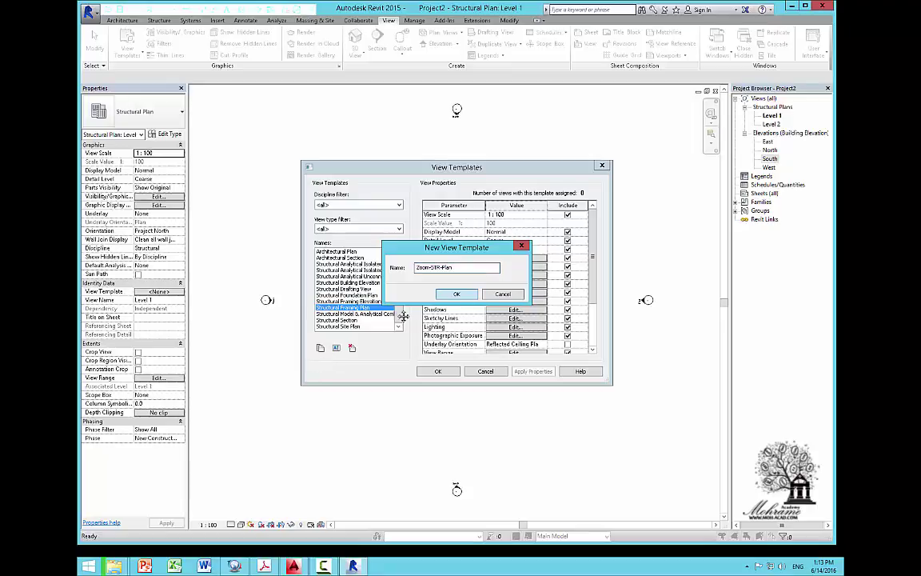
key("Return")
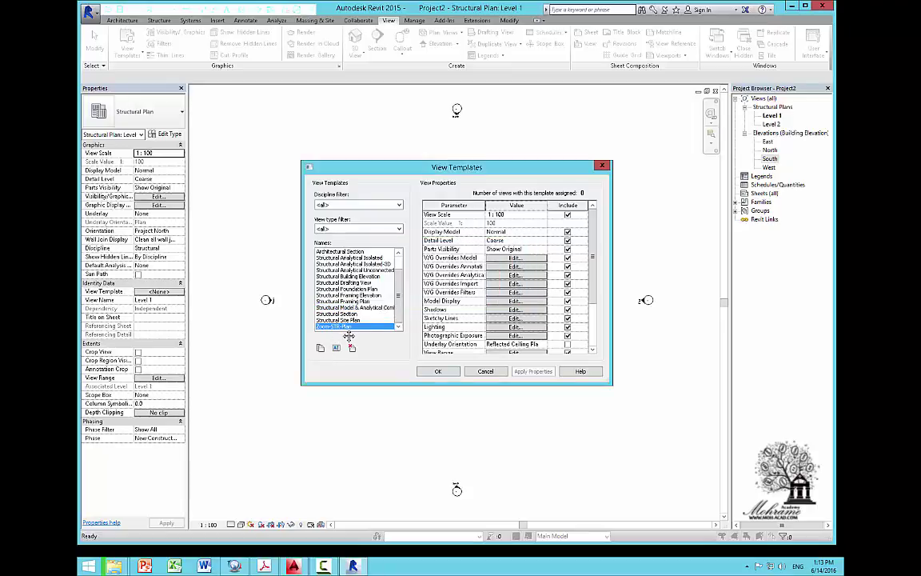
Step: Change the Zoom-STR-Plan template's detail level from Coarse to Medium, keeping scale 1 : 100
left_click(516, 215)
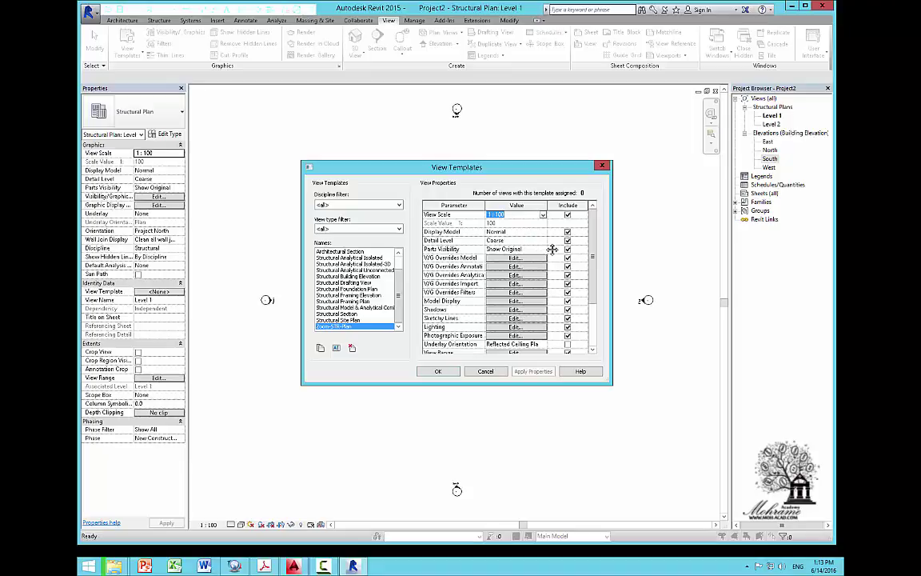
left_click(536, 240)
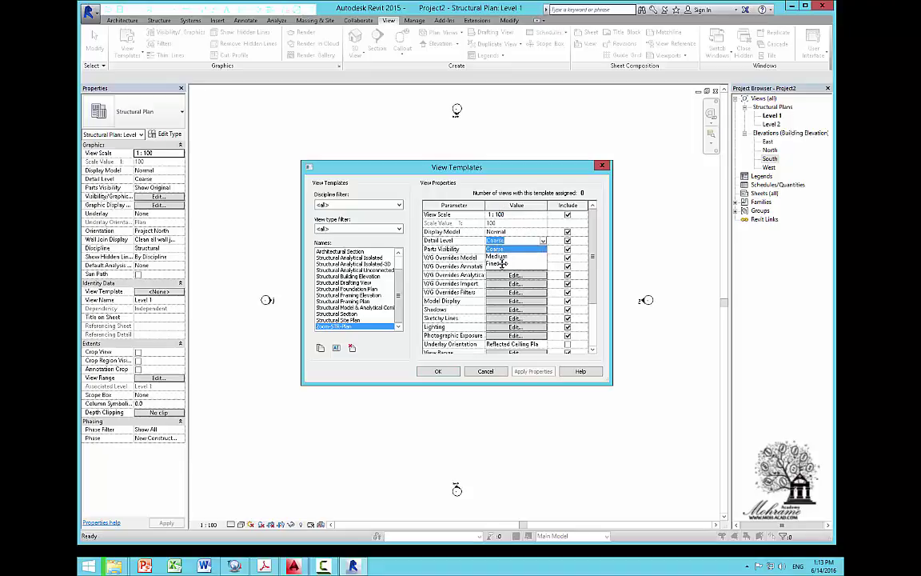
left_click(498, 256)
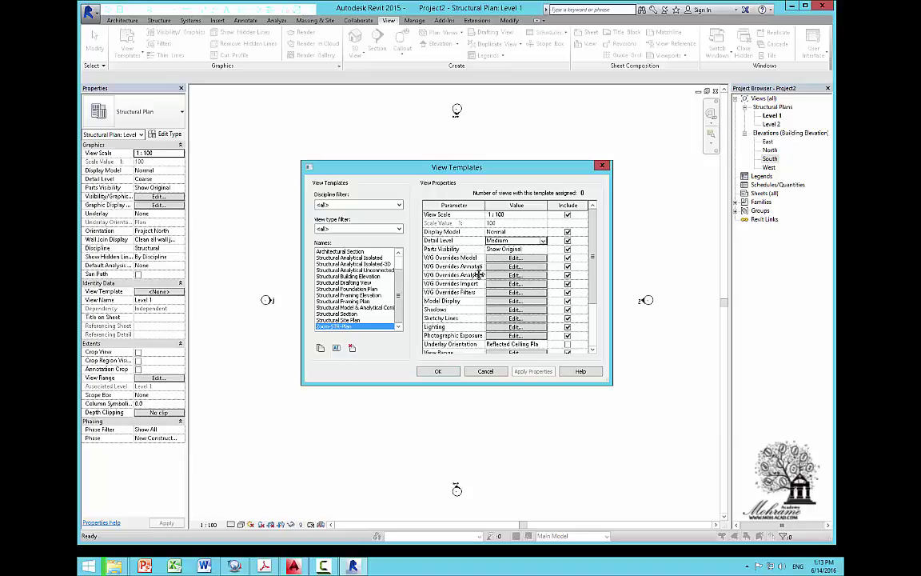
scroll(478, 275, "down", 2)
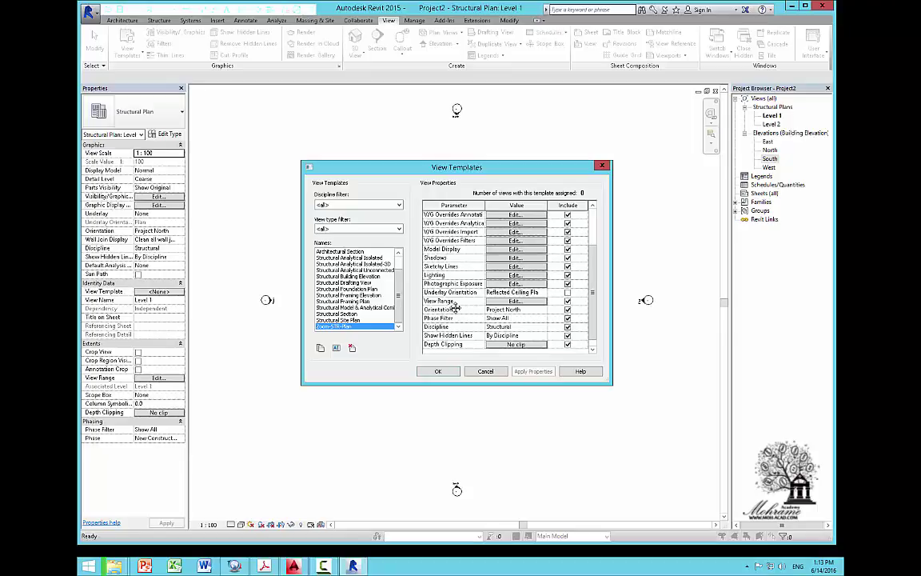
Step: Set the template's view range Top and View Depth offsets to 0 and close the template dialogs
left_click(514, 300)
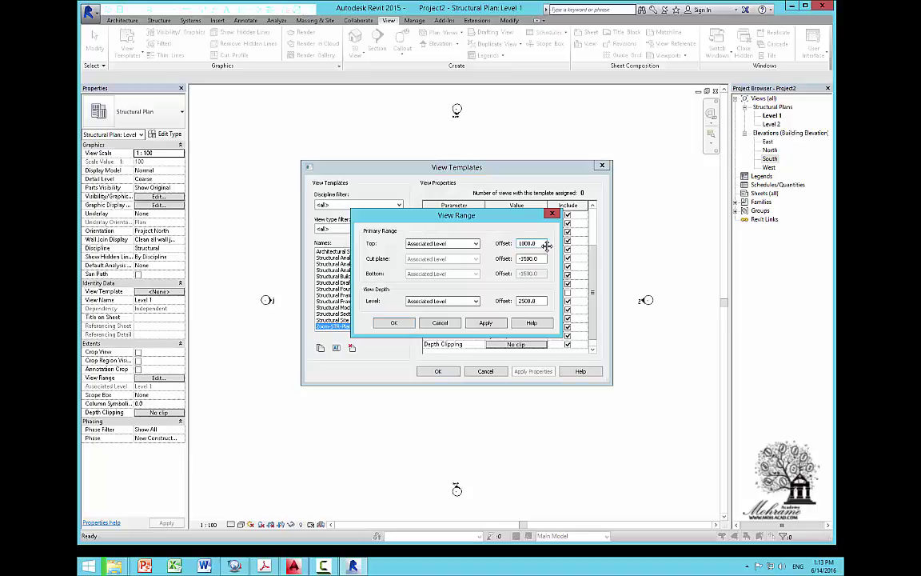
left_click_drag(544, 244, 506, 243)
type("0")
left_click(547, 264)
left_click_drag(546, 302, 497, 312)
type("0")
left_click(487, 323)
left_click(485, 323)
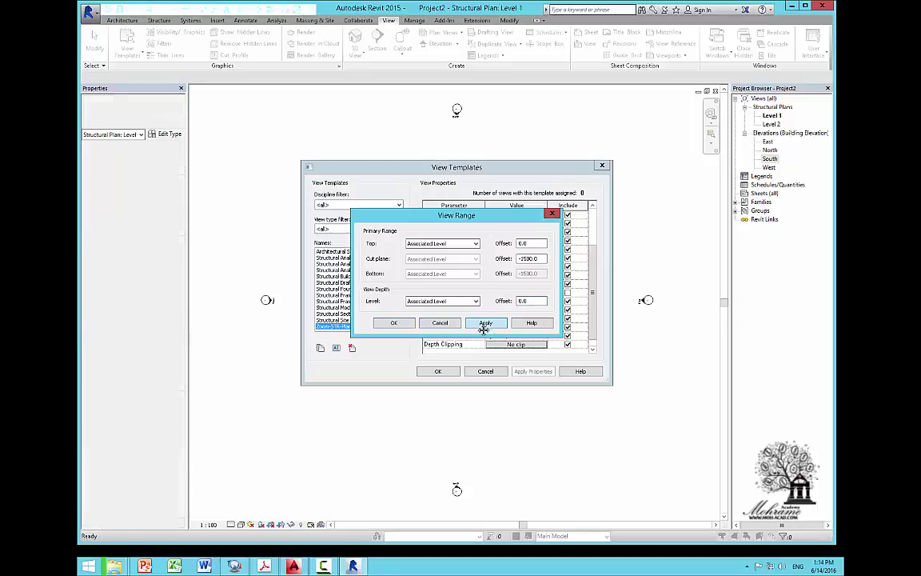
left_click(395, 322)
left_click(439, 373)
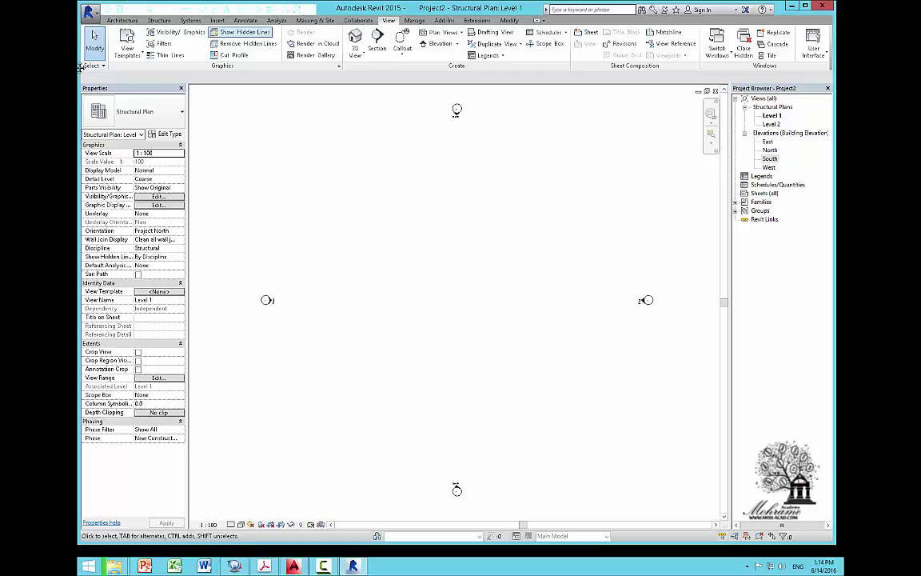
Step: Dismiss the View Templates options and return to Project1's Level 2 structural plan
left_click(126, 44)
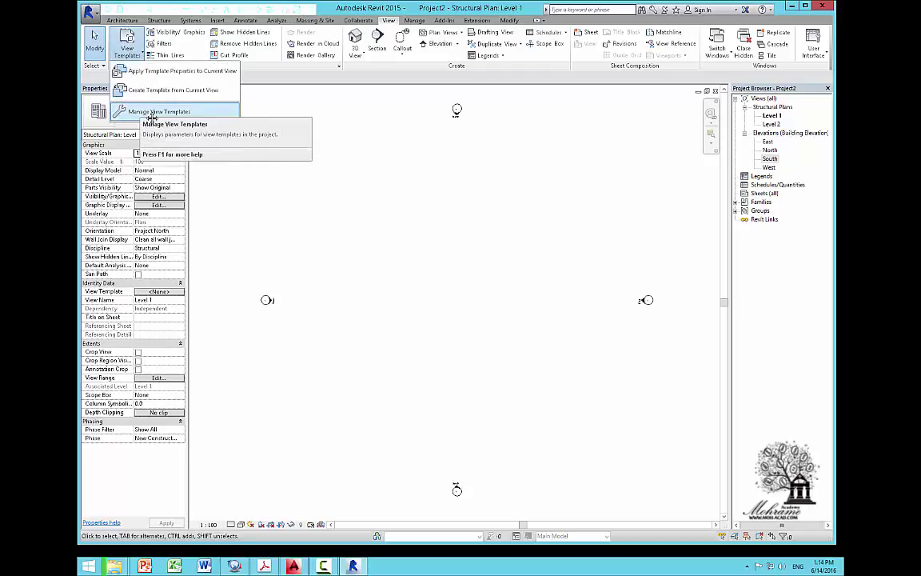
left_click(317, 203)
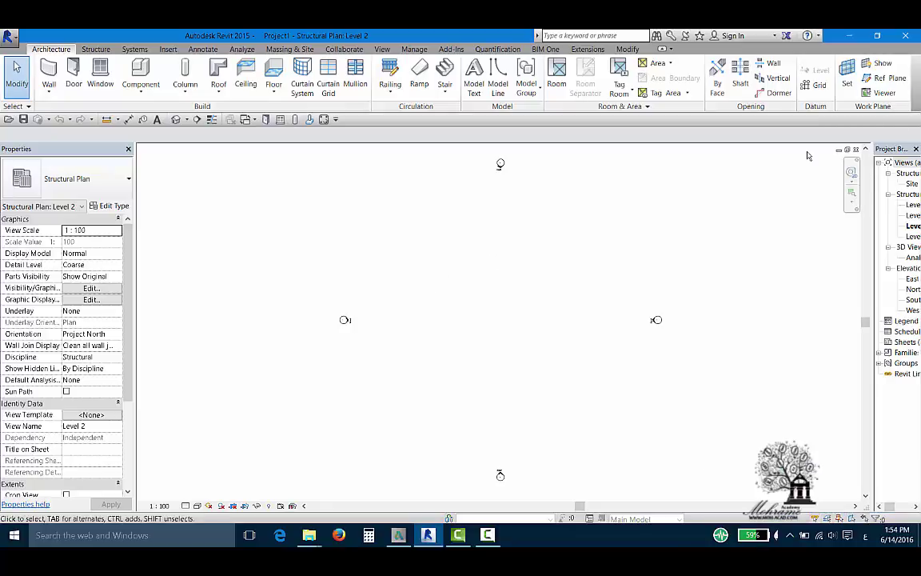
Step: Widen the Project Browser and delete the Site, Level 1/2 Analytical and Analytical Model views
left_click_drag(894, 149, 919, 174)
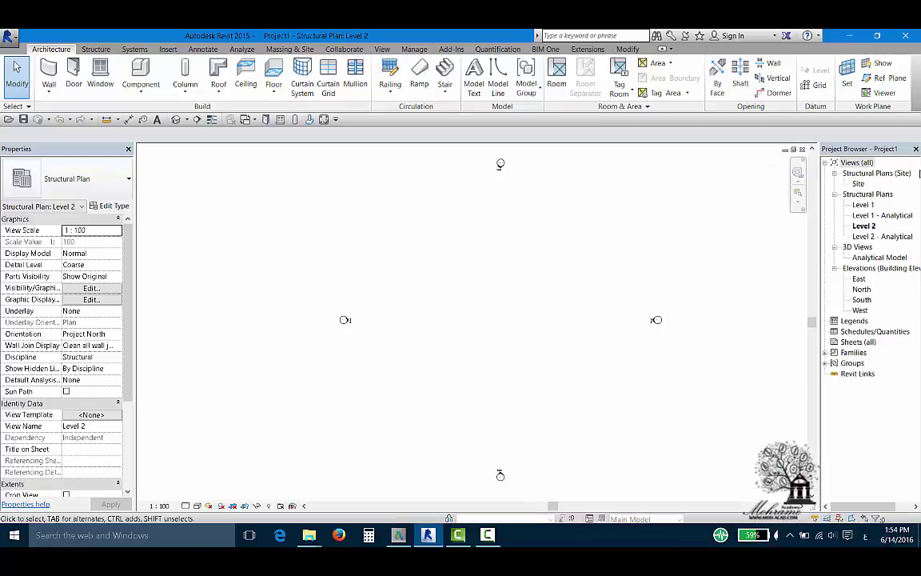
left_click(859, 184)
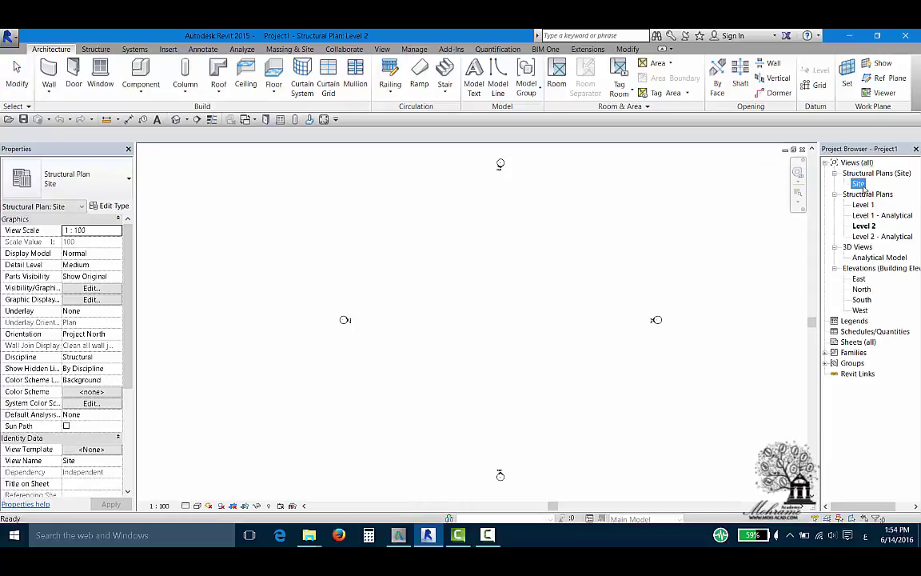
key("Delete")
left_click(867, 193)
key("Delete")
left_click(870, 205)
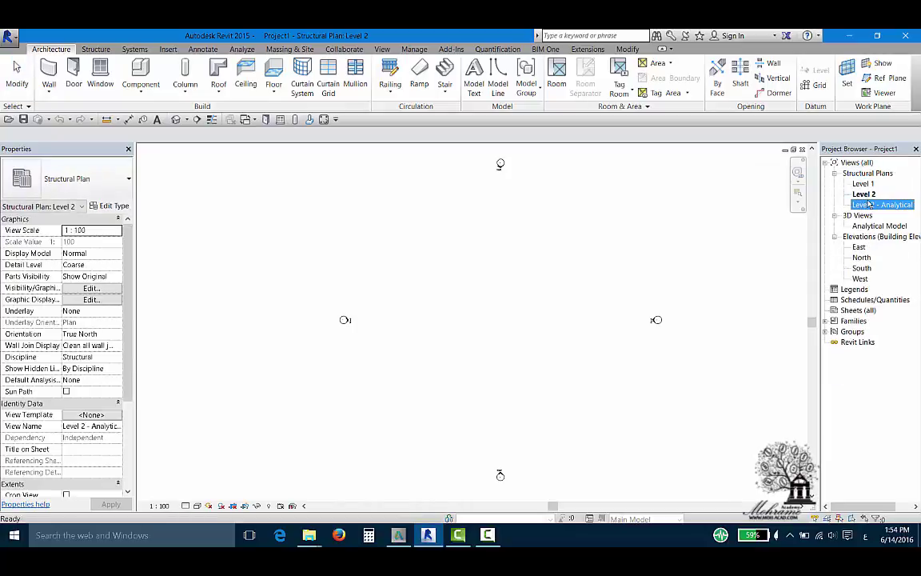
key("Delete")
left_click(880, 216)
key("Delete")
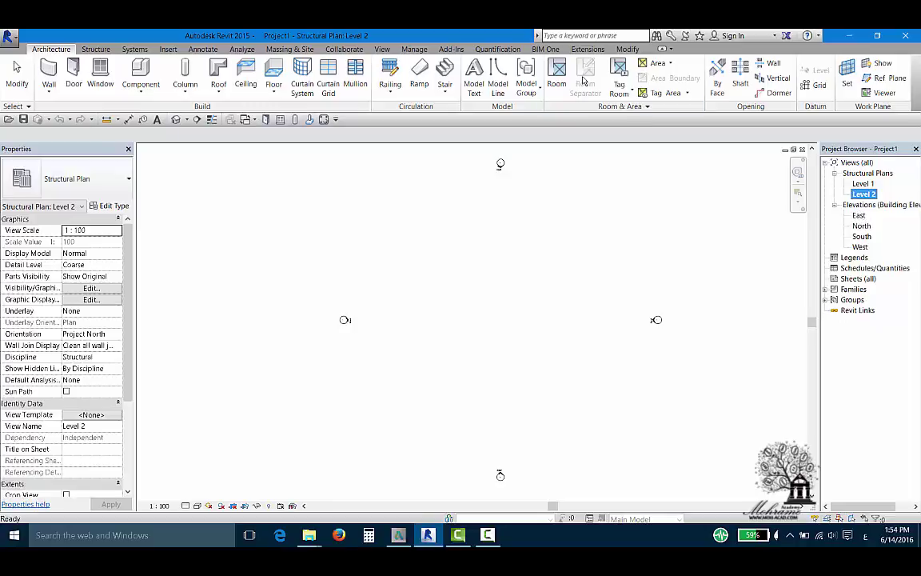
Step: Open the Manage View Templates dialog from the View tab
left_click(381, 51)
left_click(58, 97)
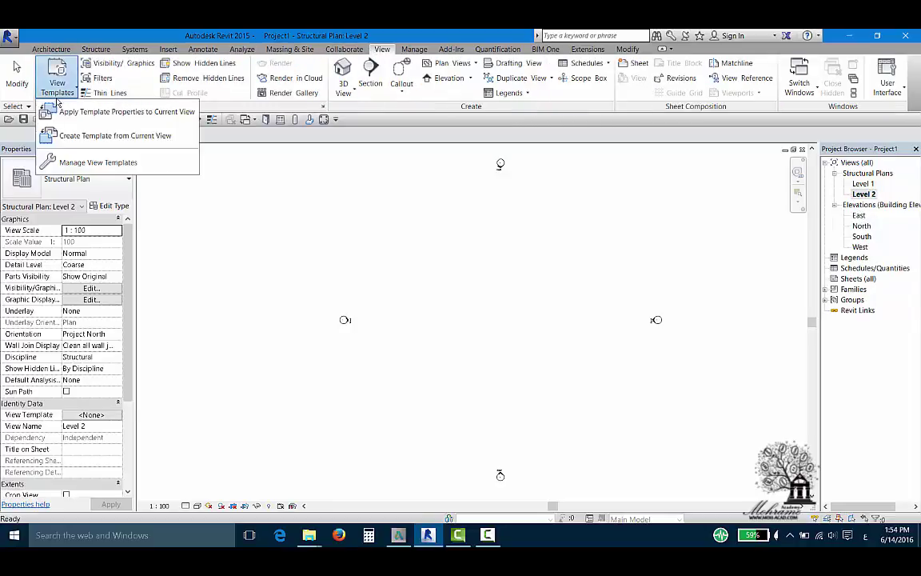
left_click(79, 161)
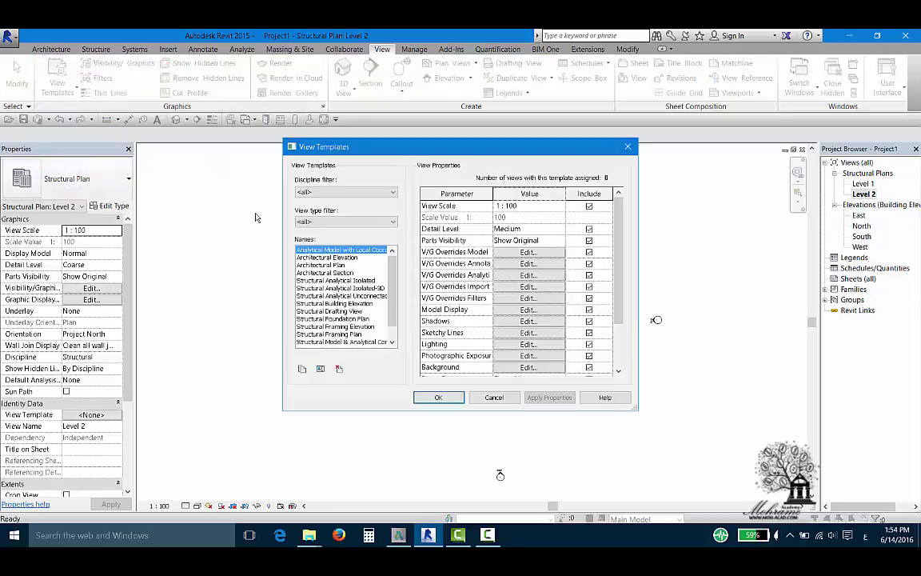
Step: Duplicate the Structural Framing Plan template as Zoom-Str-Plan
scroll(316, 284, "down", 1)
left_click(324, 318)
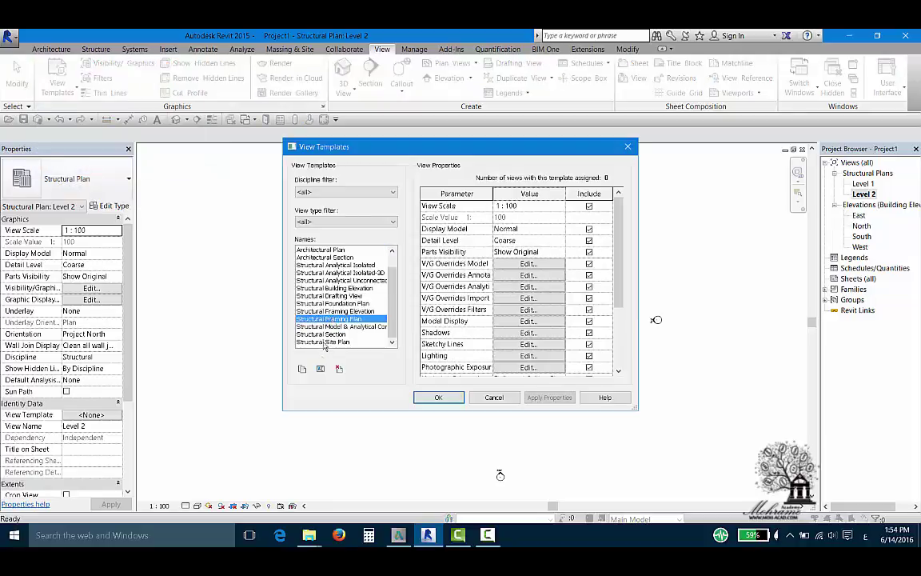
left_click(302, 369)
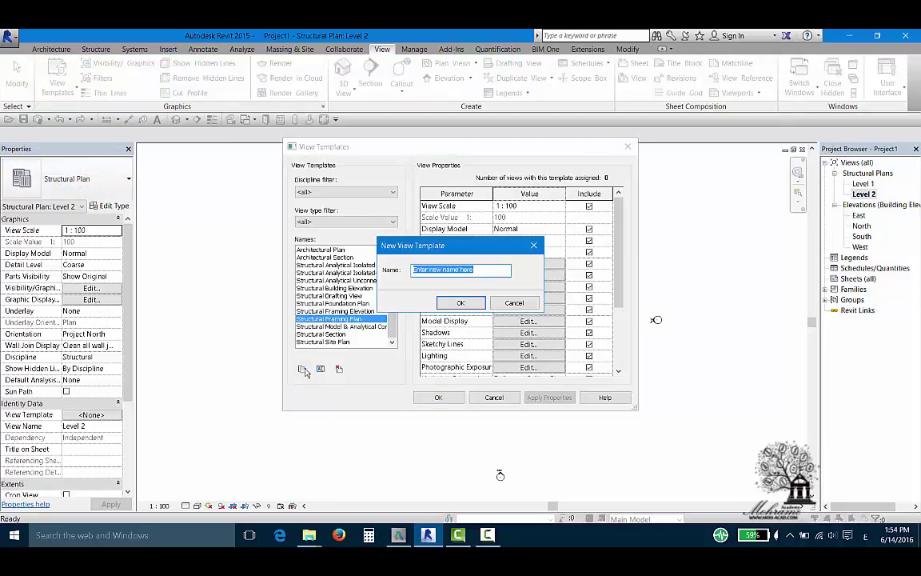
type("RCC")
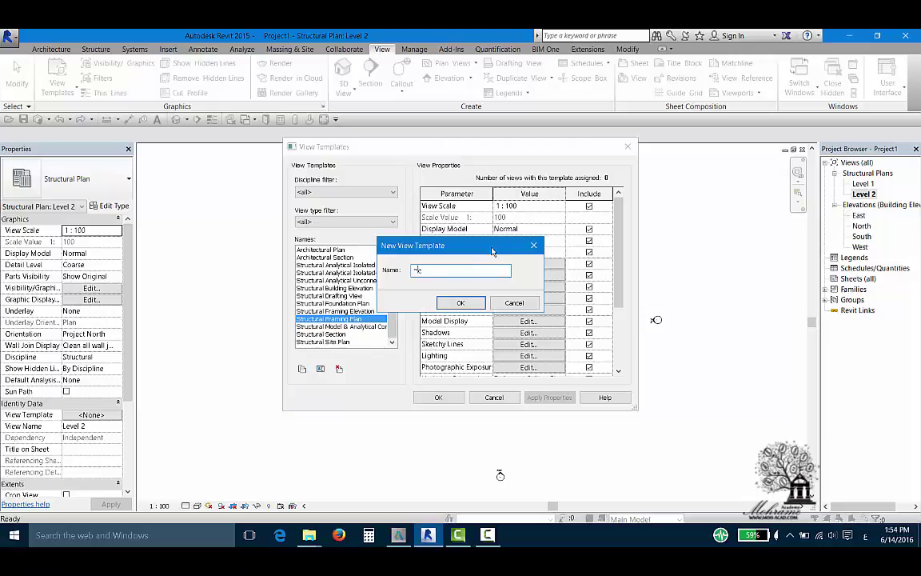
type("Z")
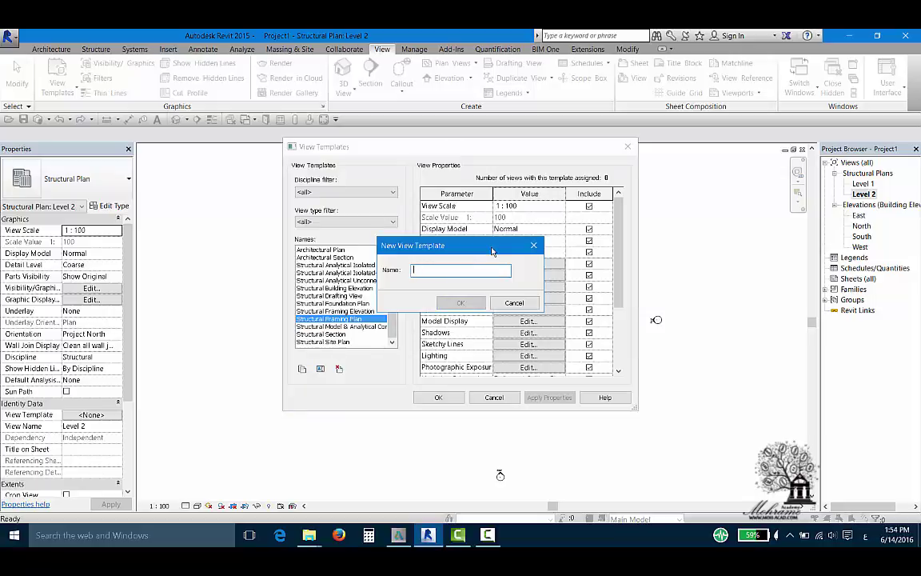
type("oom")
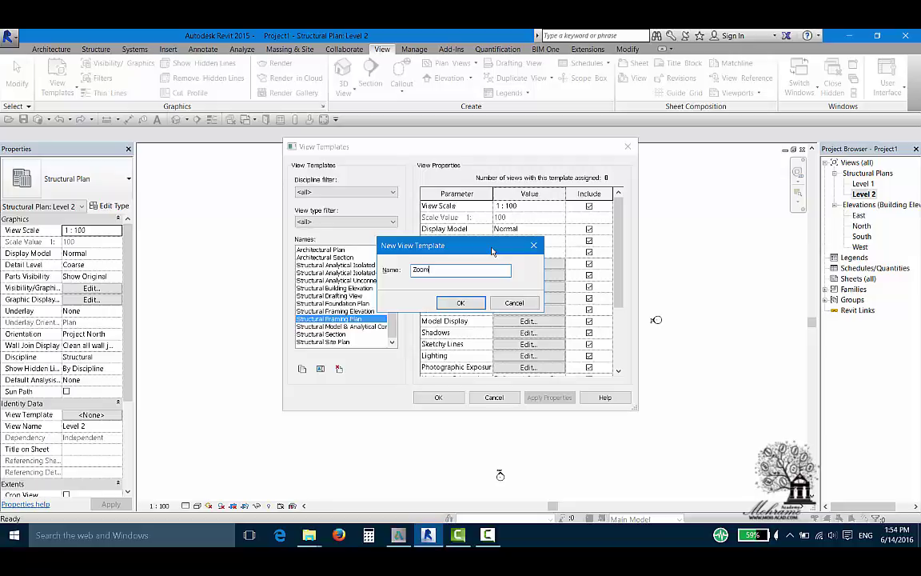
type("-Str")
type("-Plan")
key("Return")
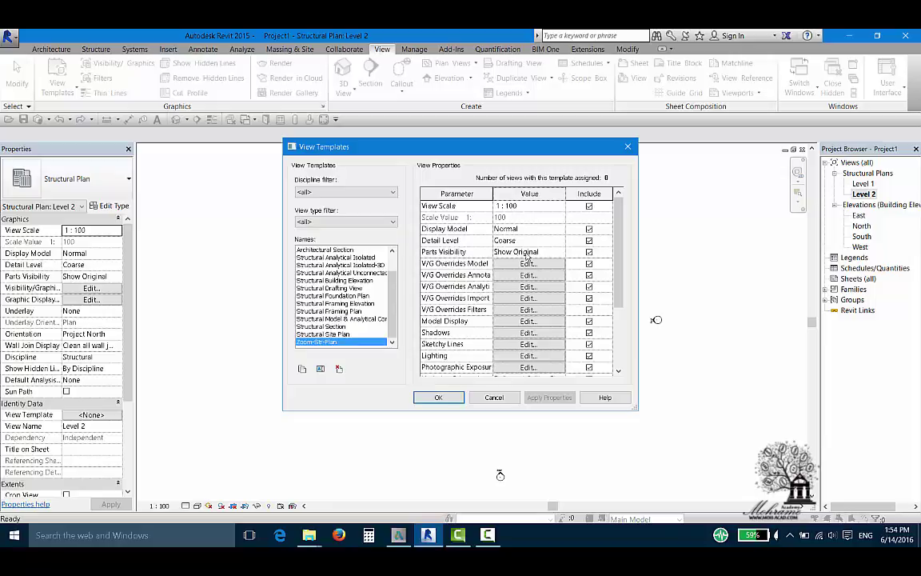
Step: Give Zoom-Str-Plan Medium detail and 0.0 Top and View Depth offsets, then select Levels 1 and 2
left_click(528, 240)
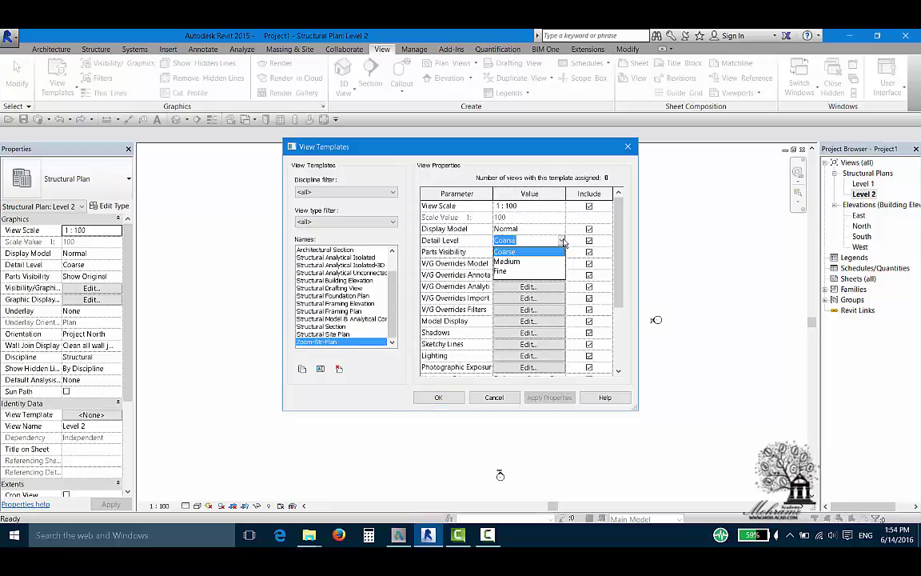
left_click(516, 258)
scroll(525, 266, "down", 3)
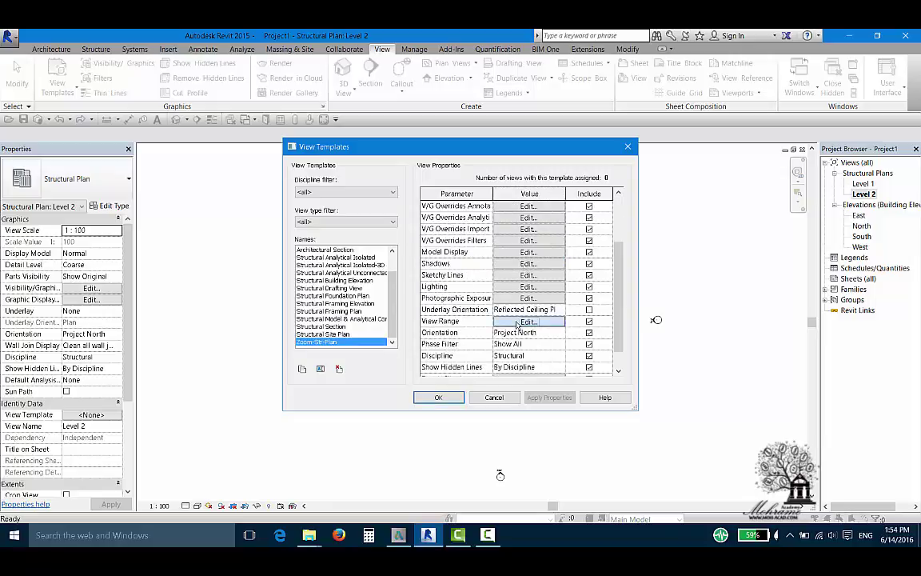
left_click(520, 315)
double_click(543, 239)
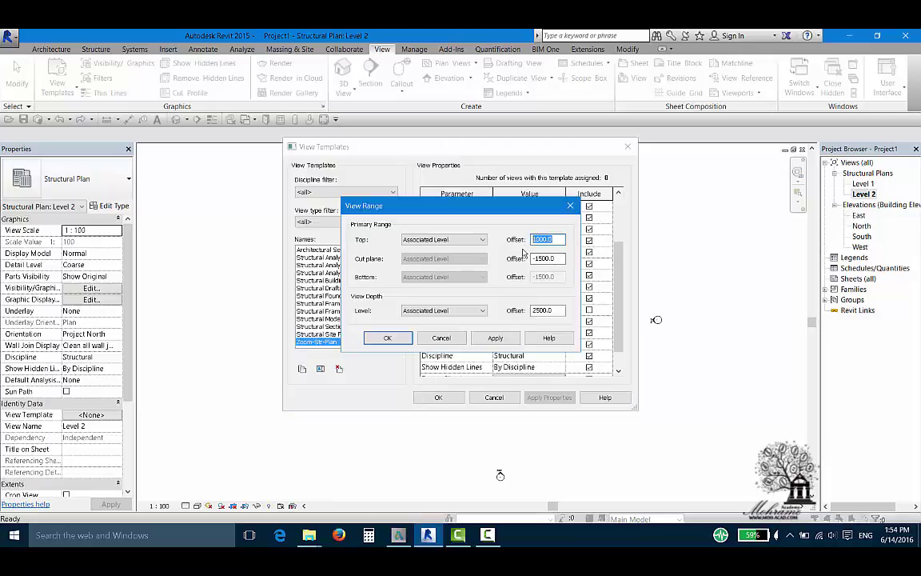
type("0")
key("Tab")
key("Tab")
key("Tab")
type("0")
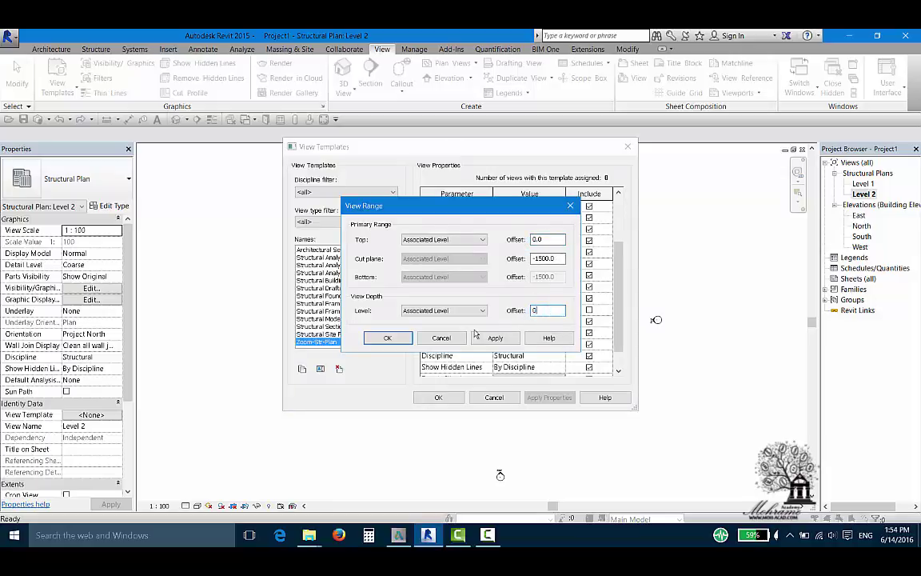
left_click(387, 337)
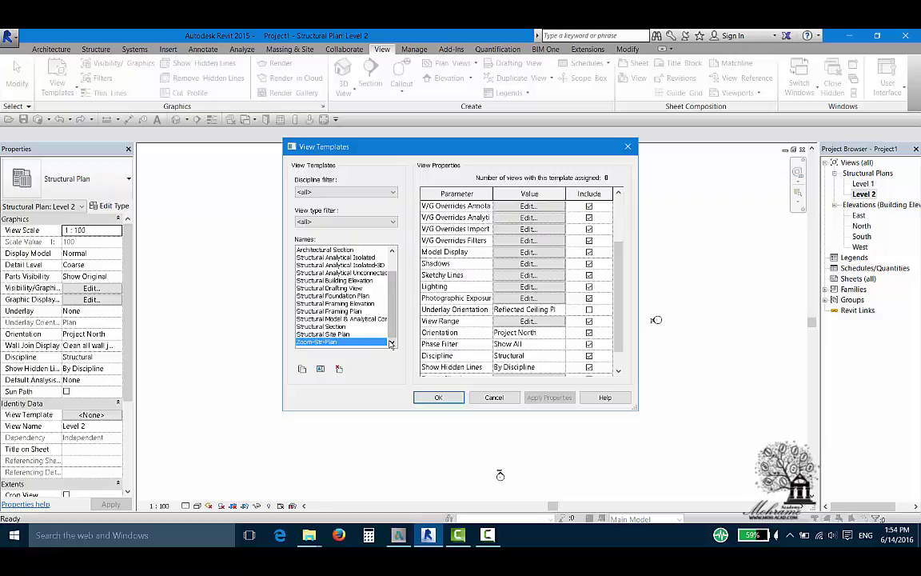
left_click(439, 397)
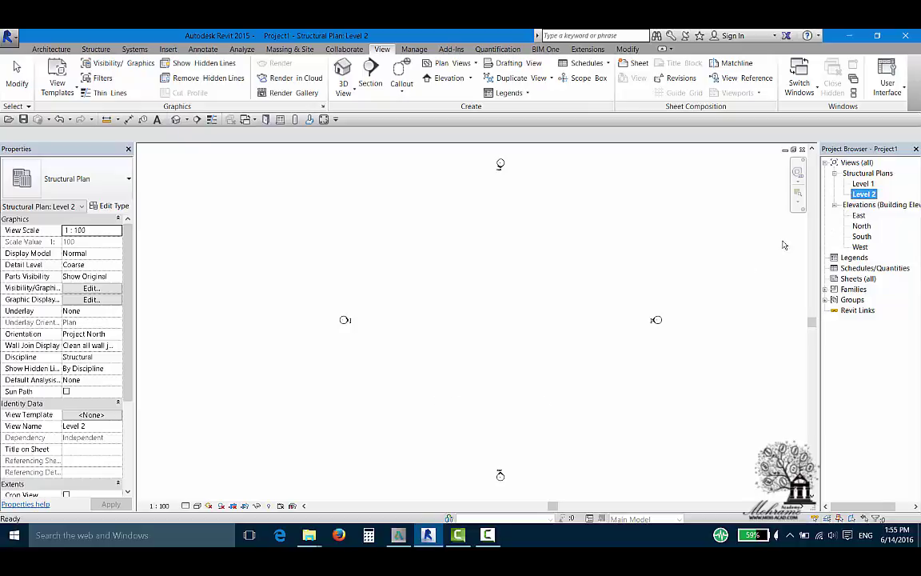
left_click(863, 184, "ctrl")
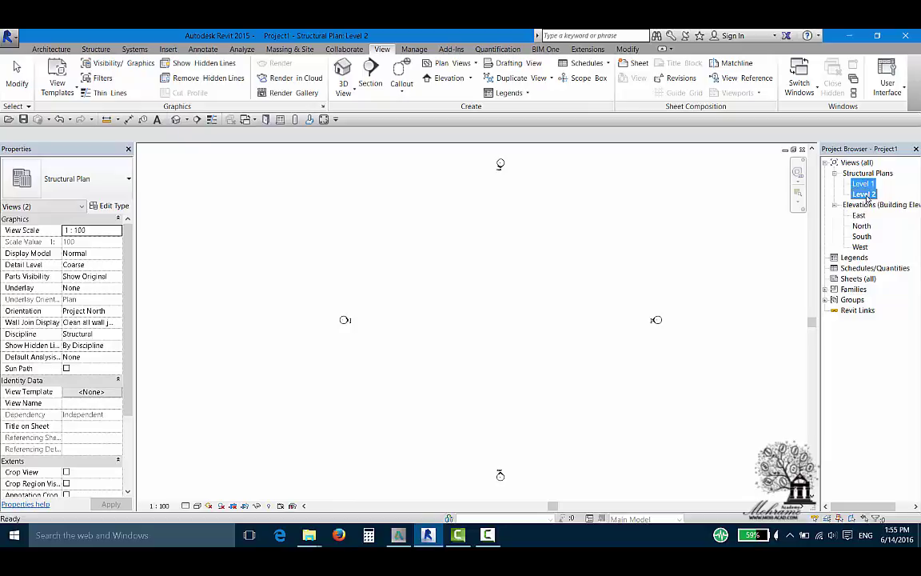
Step: Apply the Zoom-Str-Plan template properties to the Level 1 and Level 2 plans
right_click(867, 197)
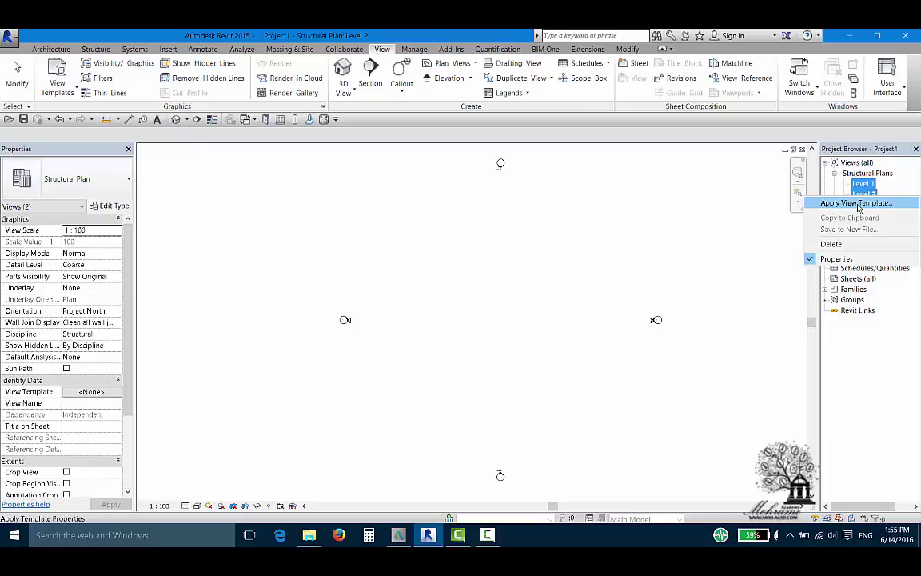
left_click(858, 204)
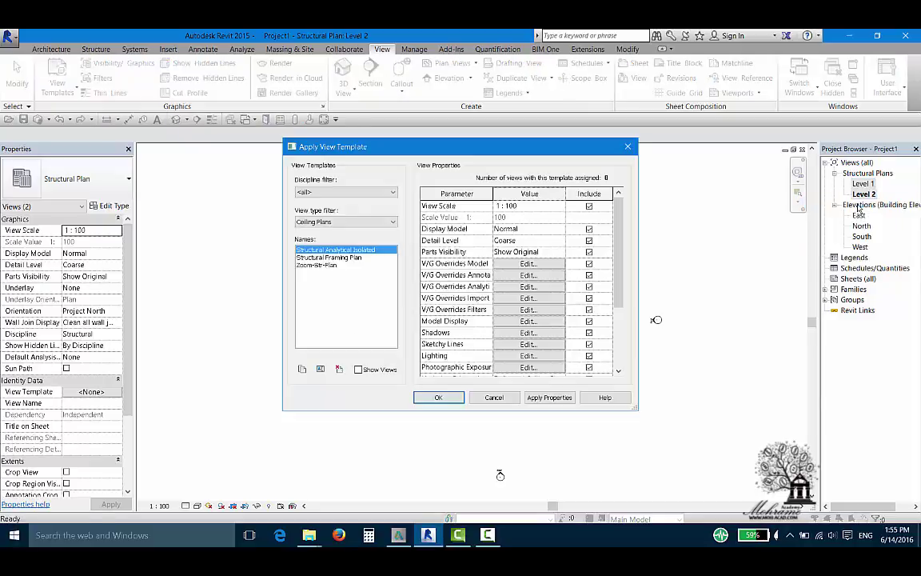
left_click(323, 265)
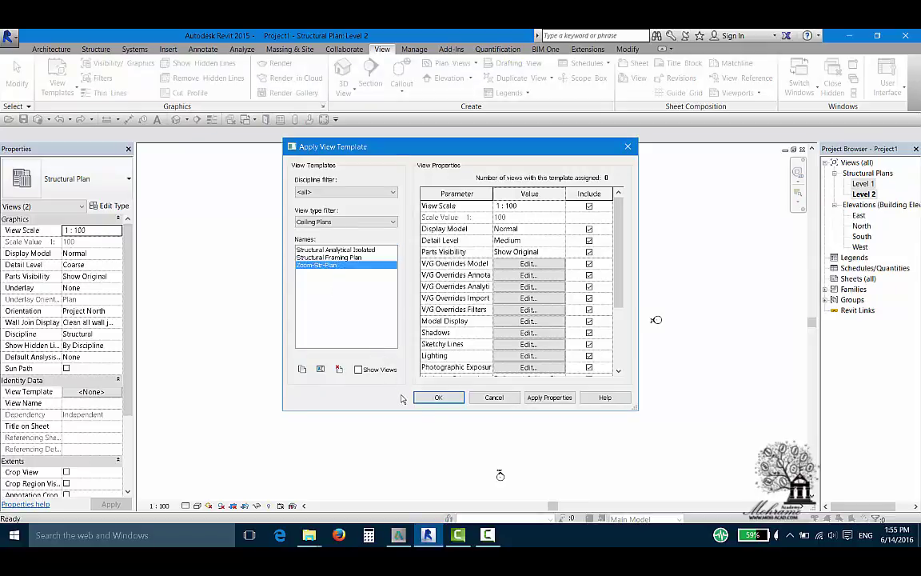
left_click(552, 398)
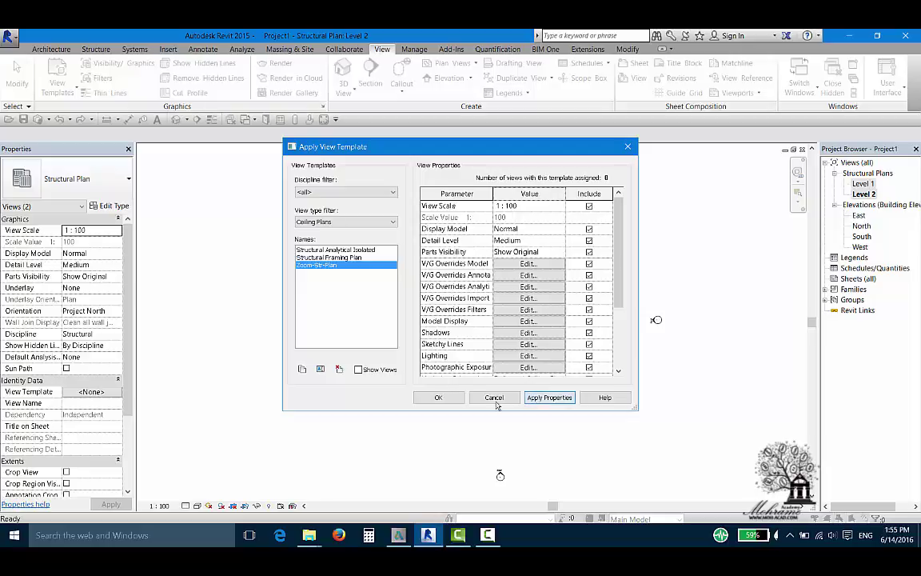
left_click(439, 399)
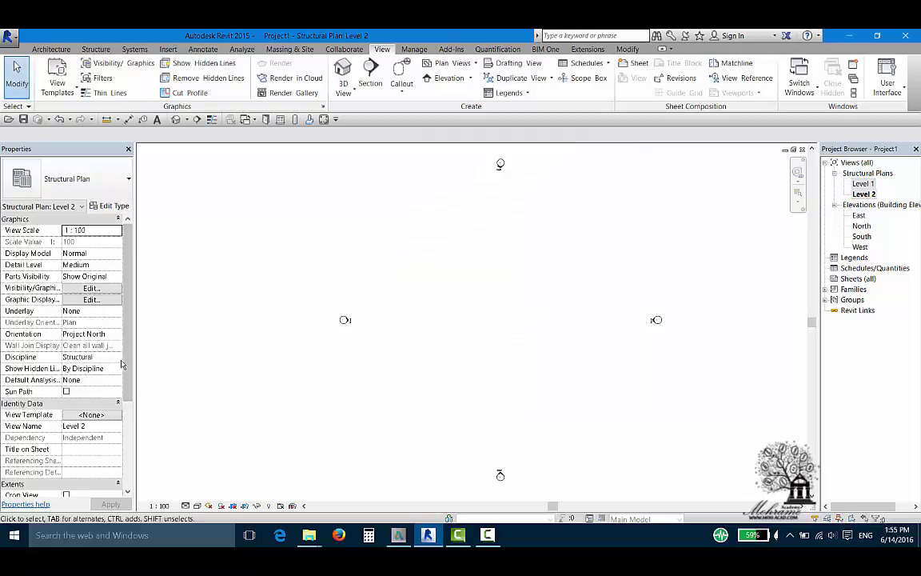
scroll(130, 356, "down", 3)
scroll(96, 384, "down", 2)
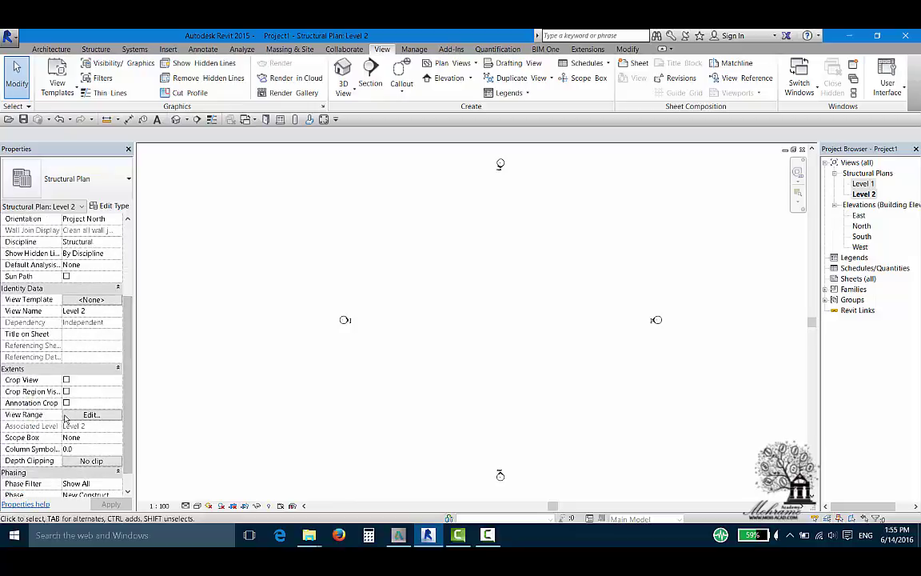
Step: Confirm Level 2's 0.0 view range offsets, then open the Structural Plan type properties
left_click(70, 416)
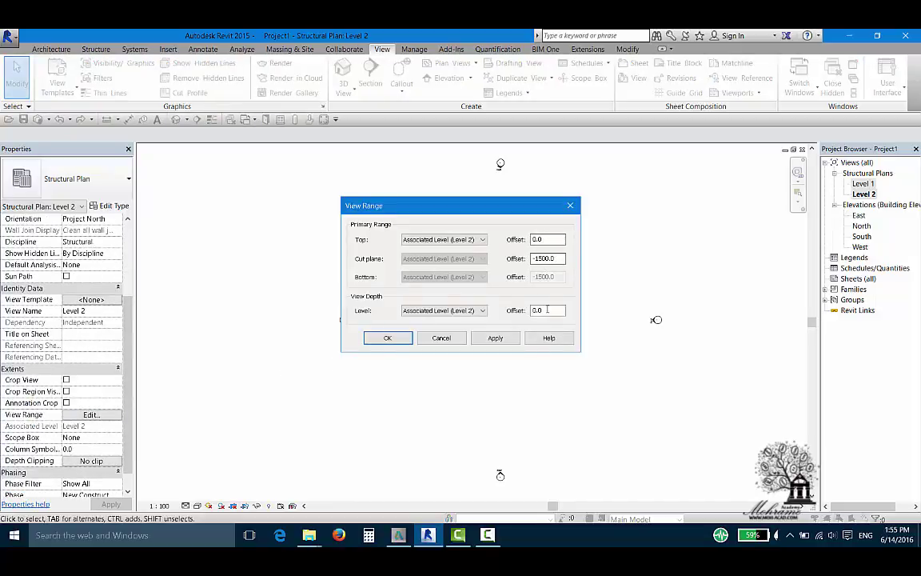
left_click(493, 340)
left_click(396, 340)
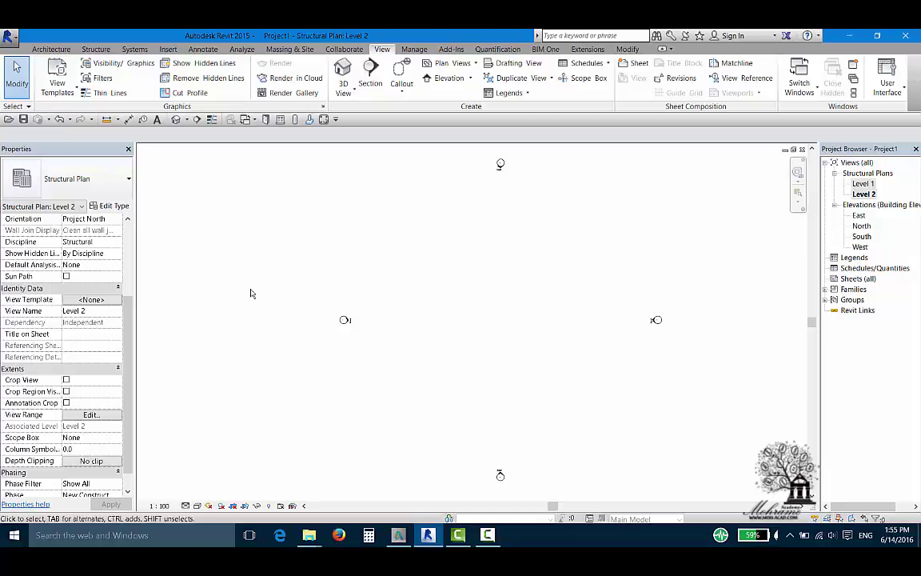
left_click(108, 207)
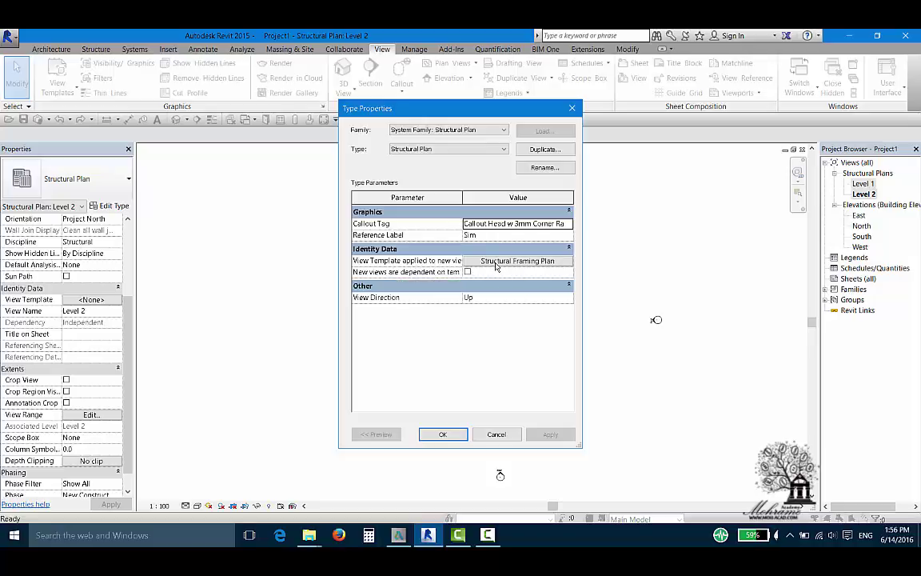
Step: Make Zoom-Str-Plan the Structural Plan type's view template for new views
left_click(496, 261)
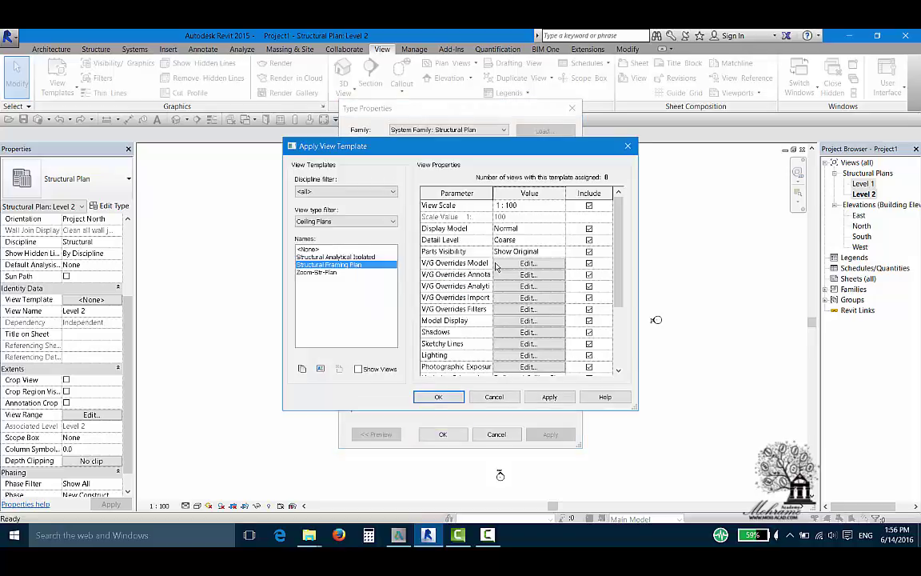
left_click(326, 274)
left_click(439, 396)
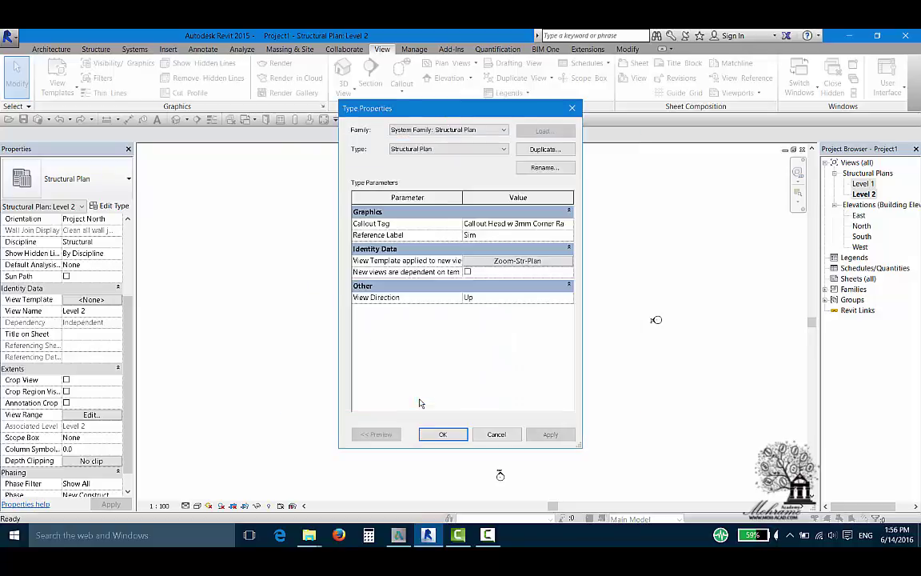
left_click(438, 434)
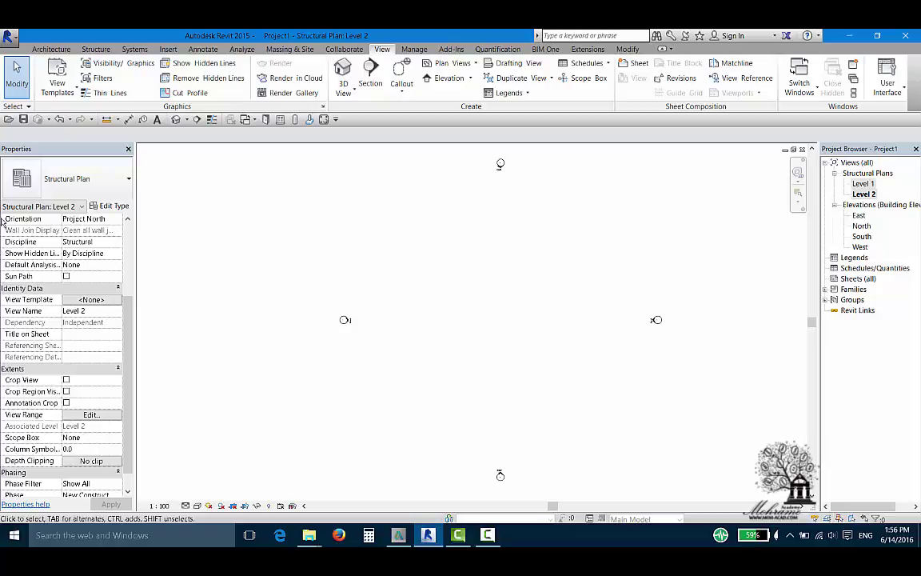
Step: Save the project as the template Zoom-Str-Temp.rte and close the Level 2 view
left_click(10, 38)
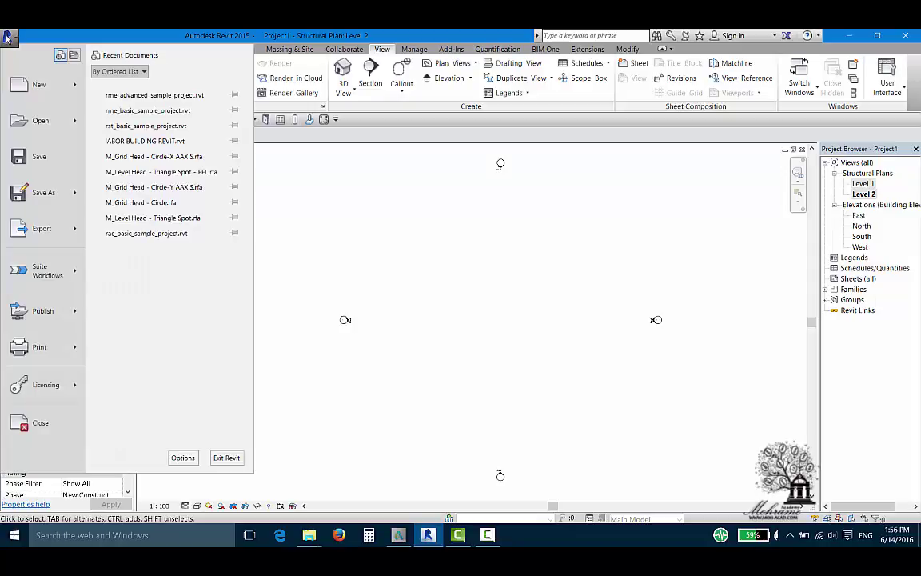
mouse_move(43, 193)
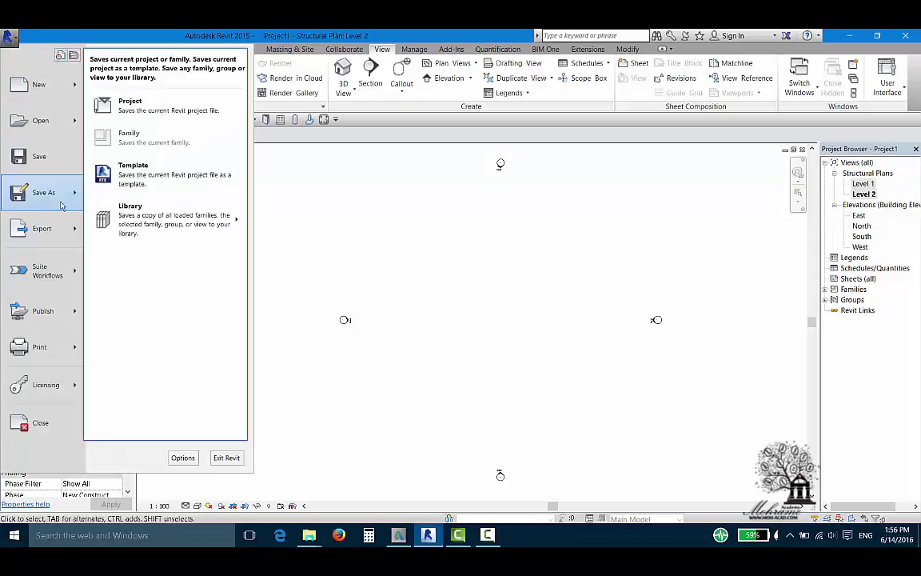
left_click(118, 189)
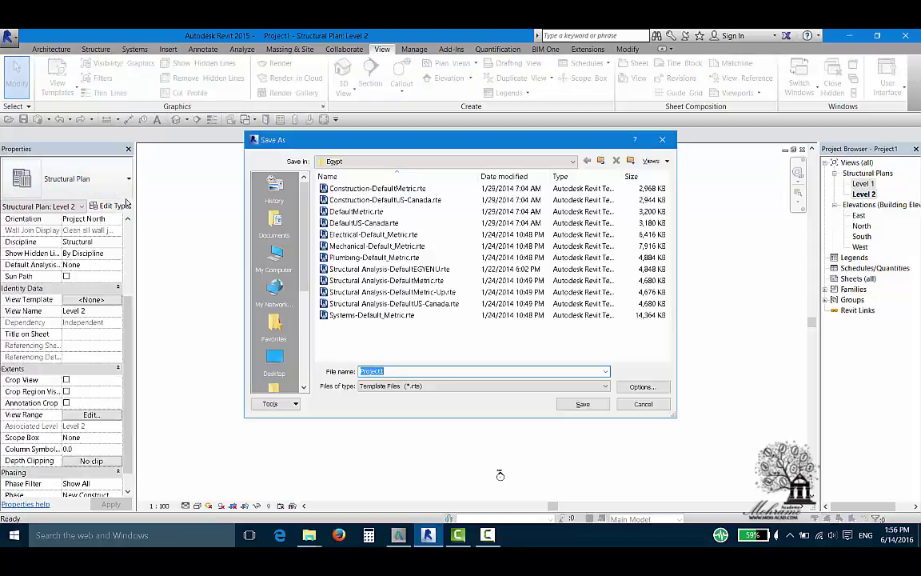
type("Zoo")
type("m-Str")
type("-Te")
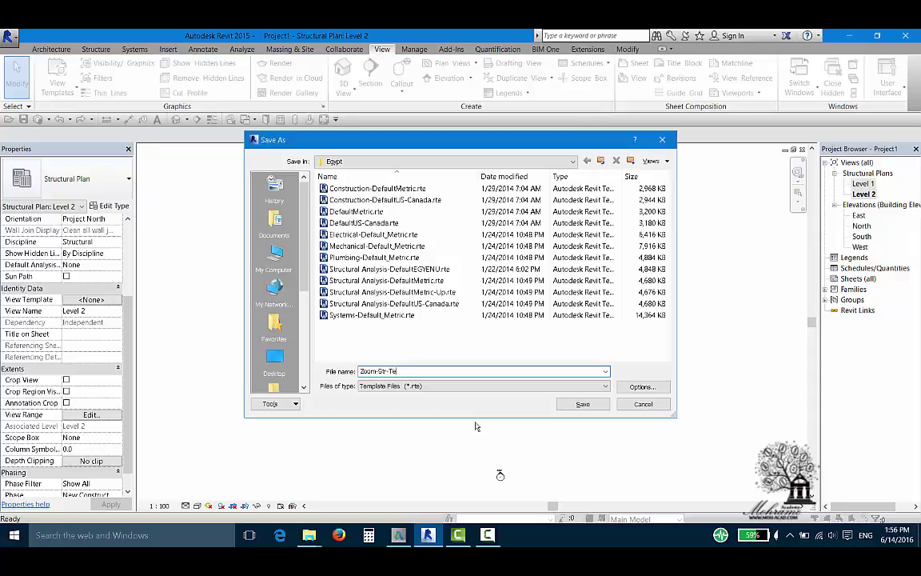
type("mp")
key("Return")
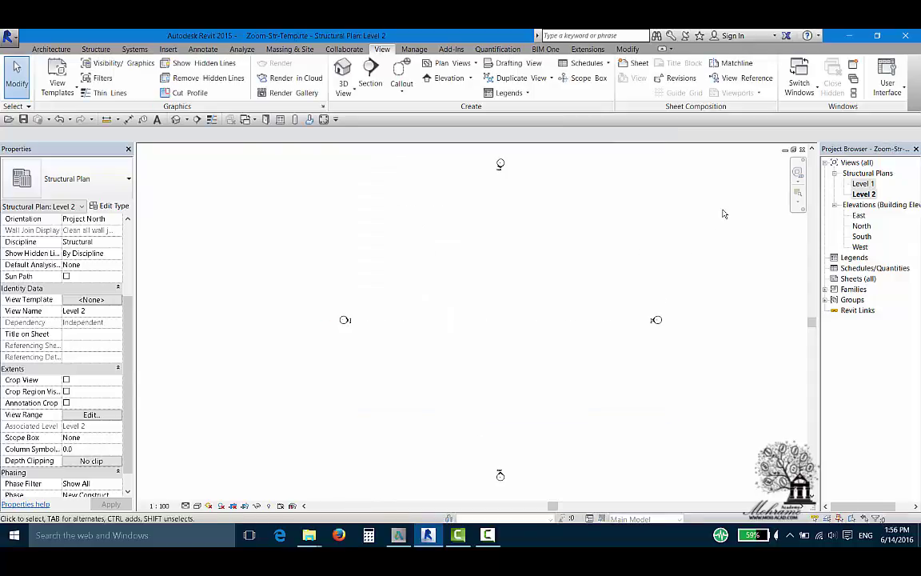
left_click(802, 150)
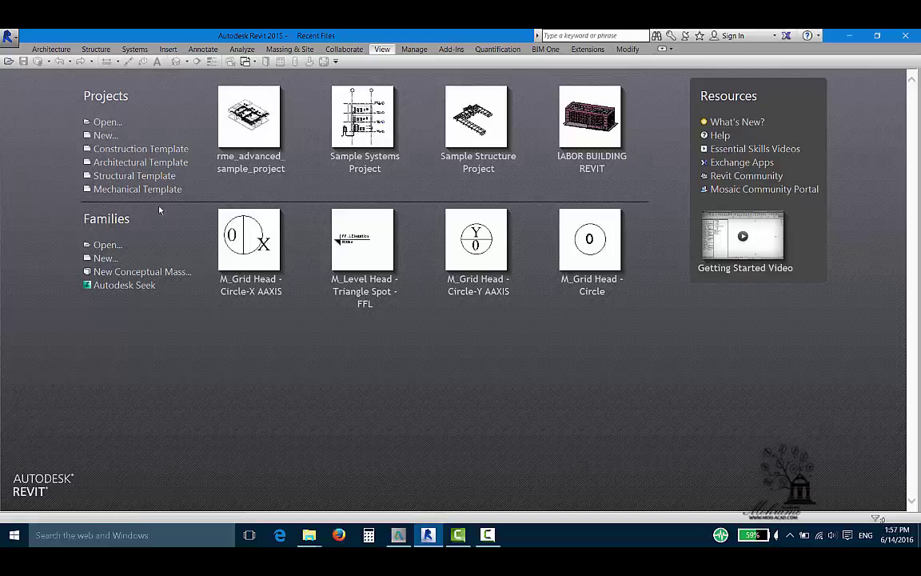
Step: Create a new project from the Zoom-Str-Temp.rte template file
left_click(104, 136)
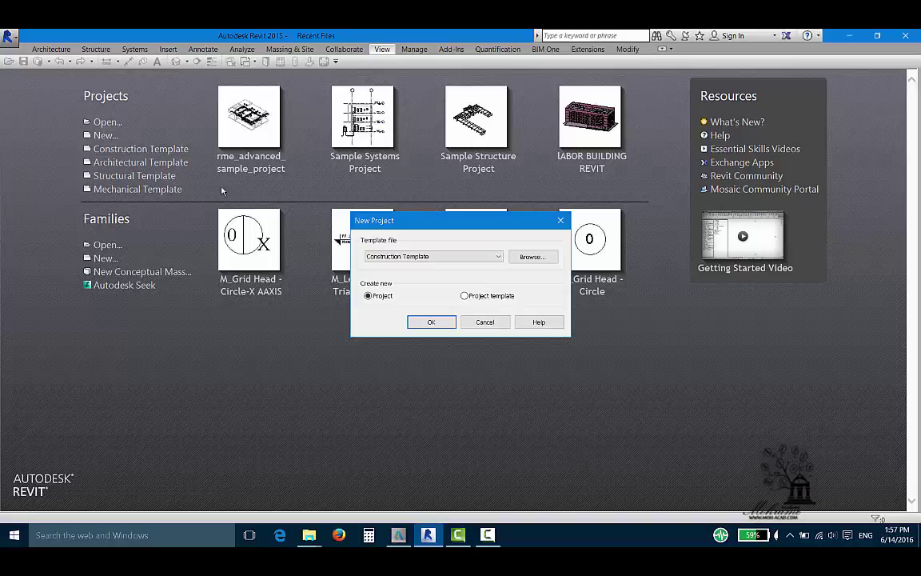
left_click(533, 257)
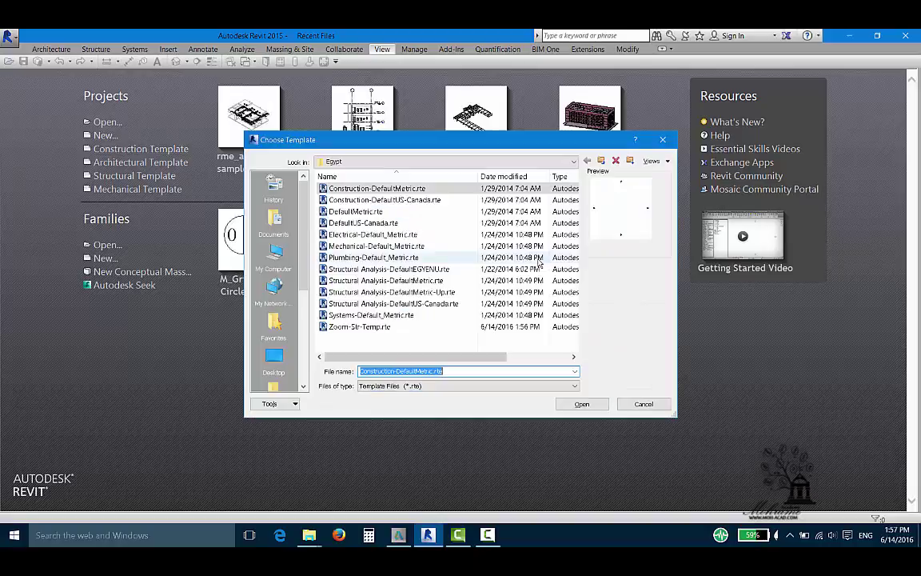
left_click(392, 327)
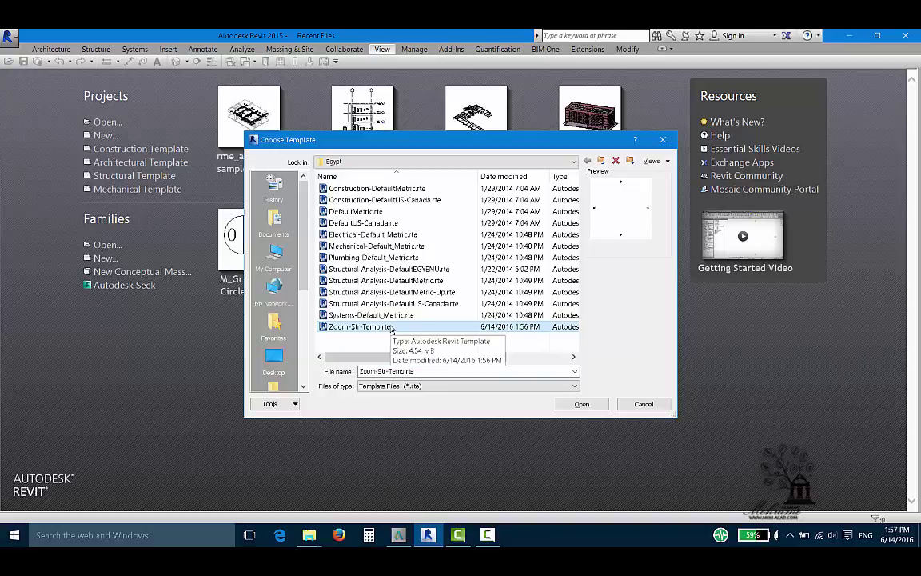
left_click(577, 405)
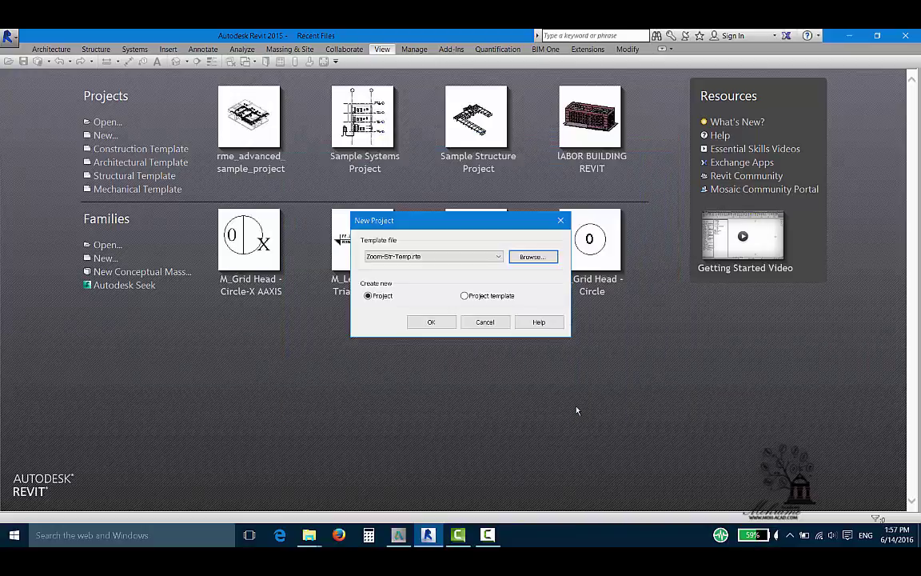
left_click(429, 322)
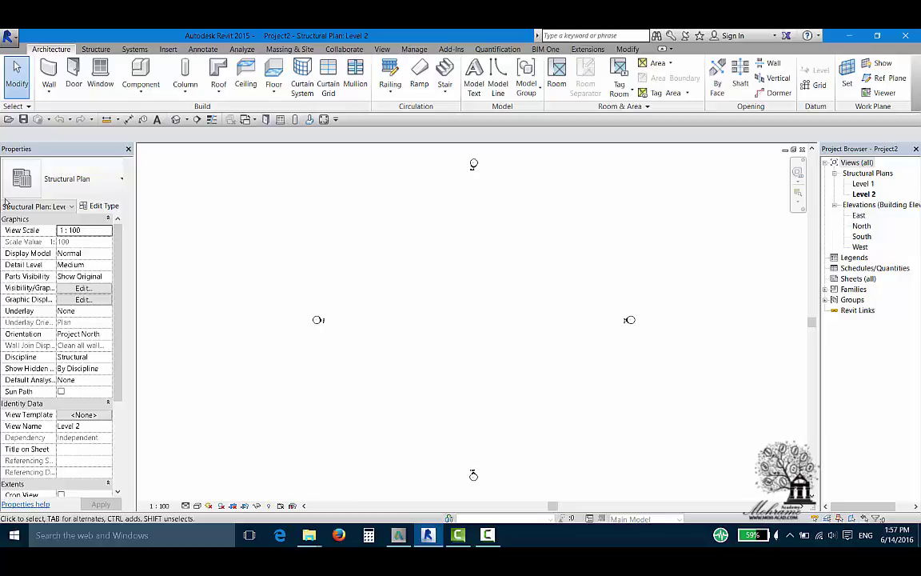
Step: Inspect the plan type properties, then select the Level 1 and Level 2 plan views for their options
left_click(115, 213)
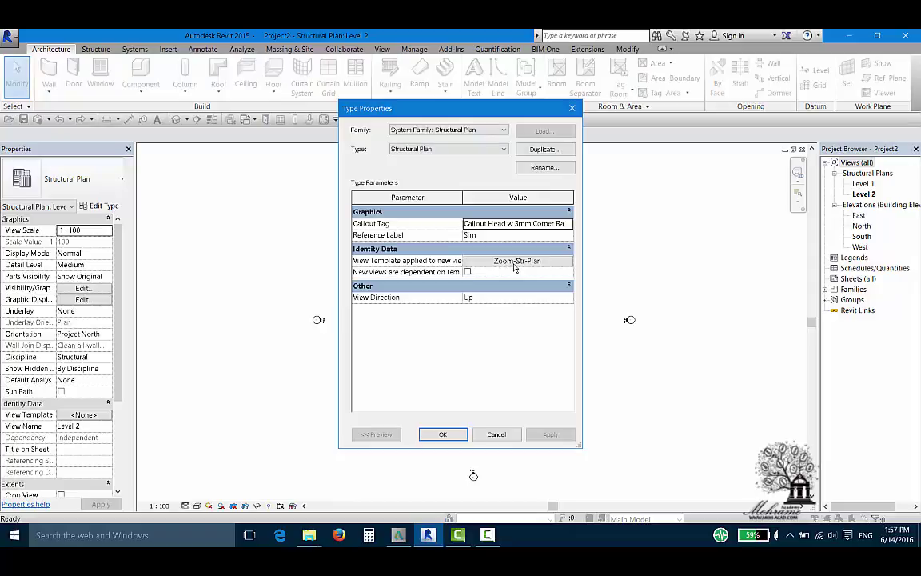
left_click(497, 435)
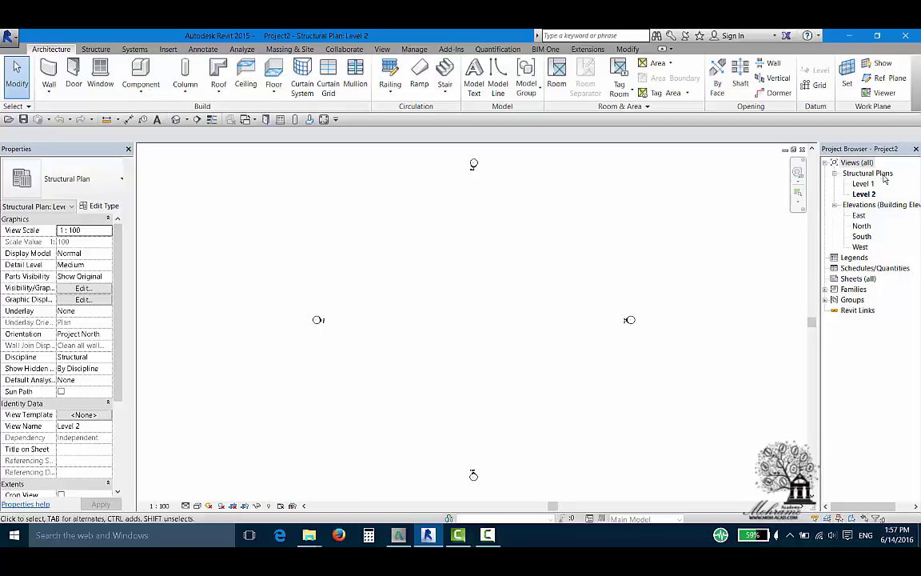
left_click(864, 183)
left_click(865, 194, "ctrl")
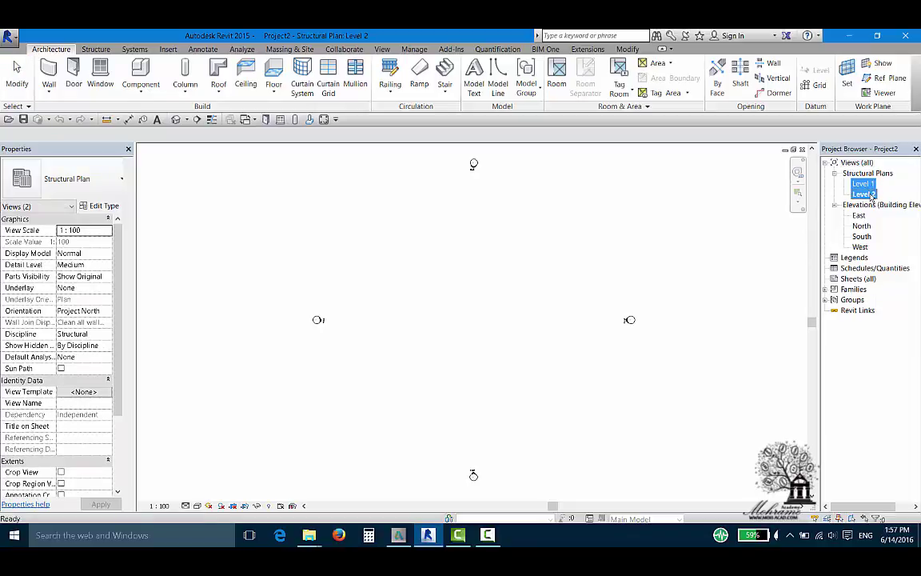
right_click(872, 196)
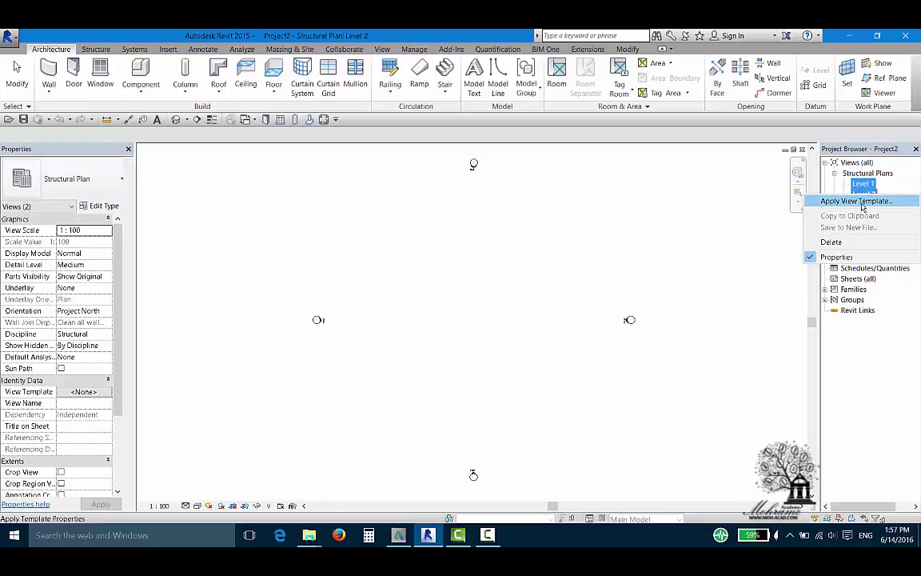
left_click(640, 256)
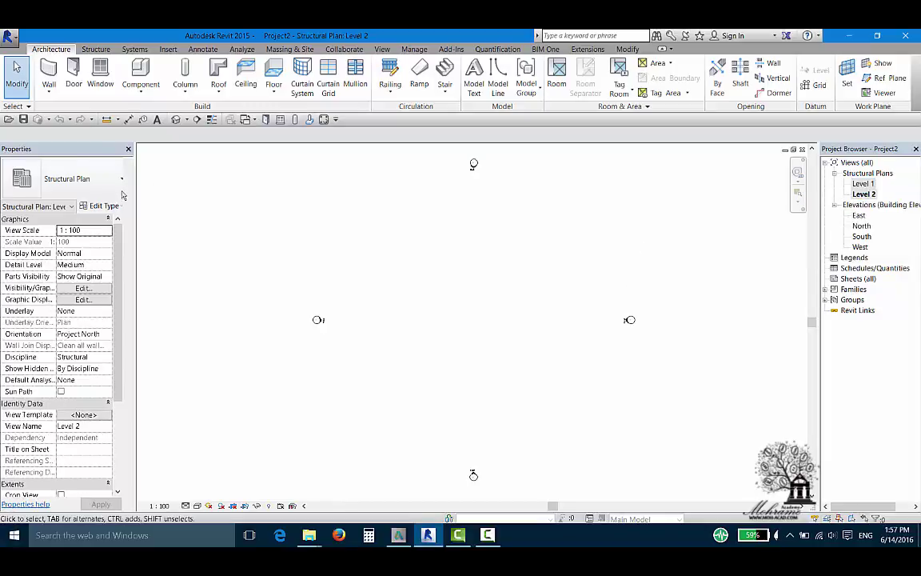
Step: Review the Structural Plan type properties again and bring up the Save As choices
left_click(103, 205)
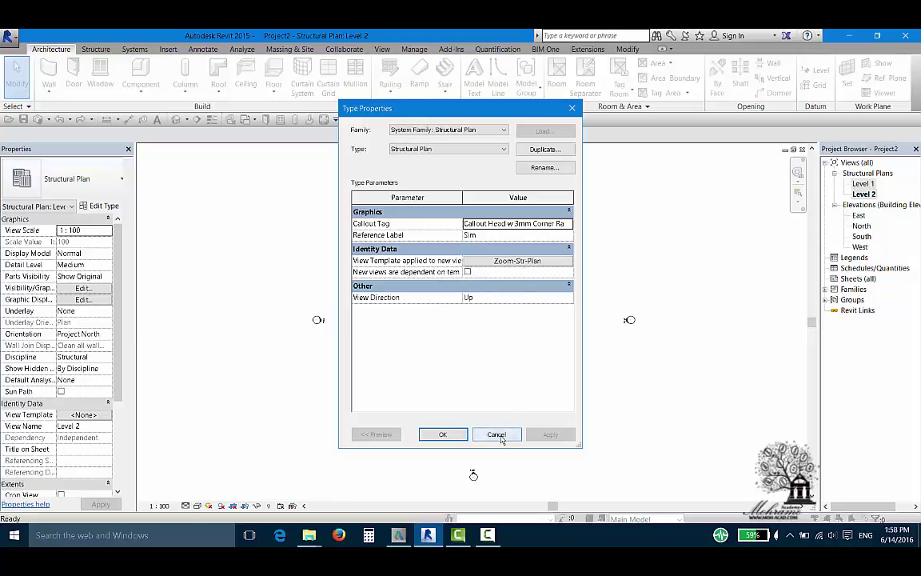
left_click(496, 434)
left_click(9, 36)
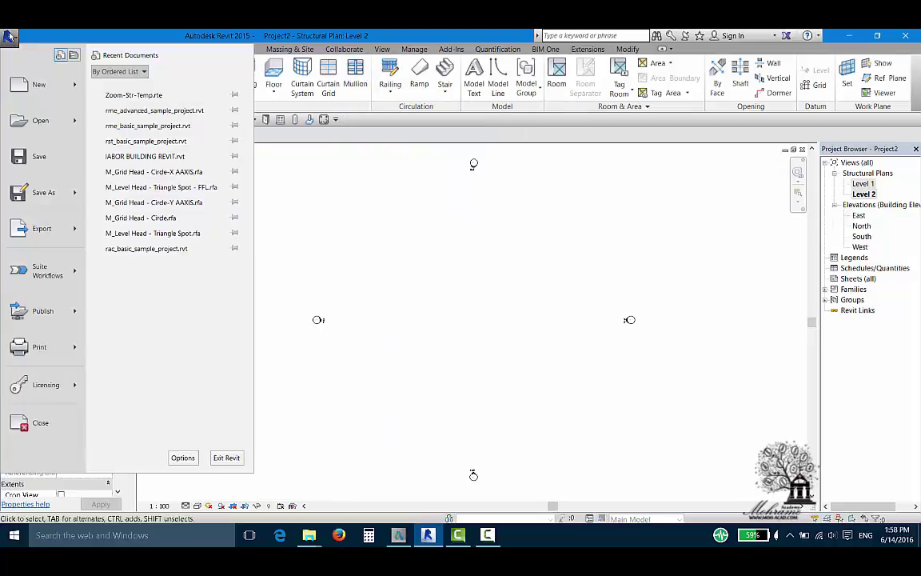
mouse_move(44, 192)
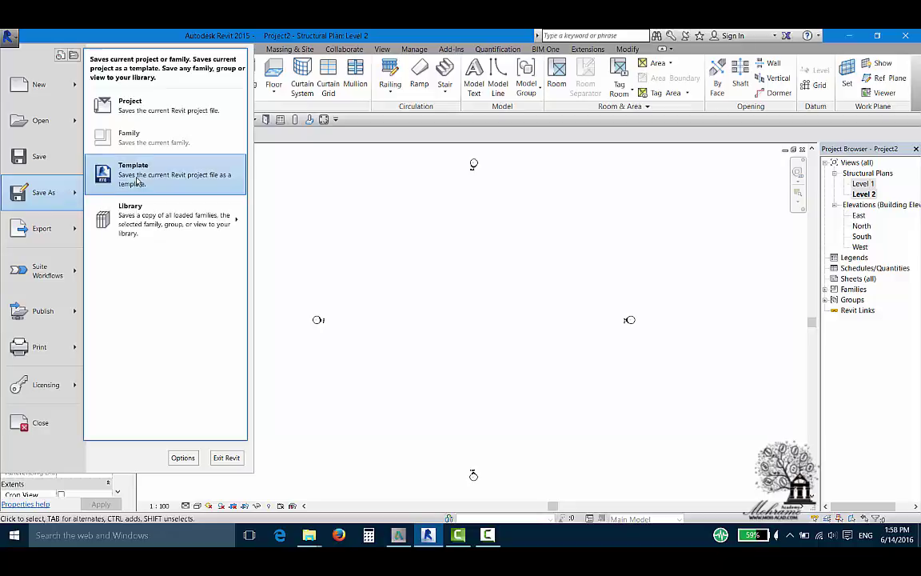
Step: Dismiss the Save As menu and show the Structure ribbon tools
left_click(504, 210)
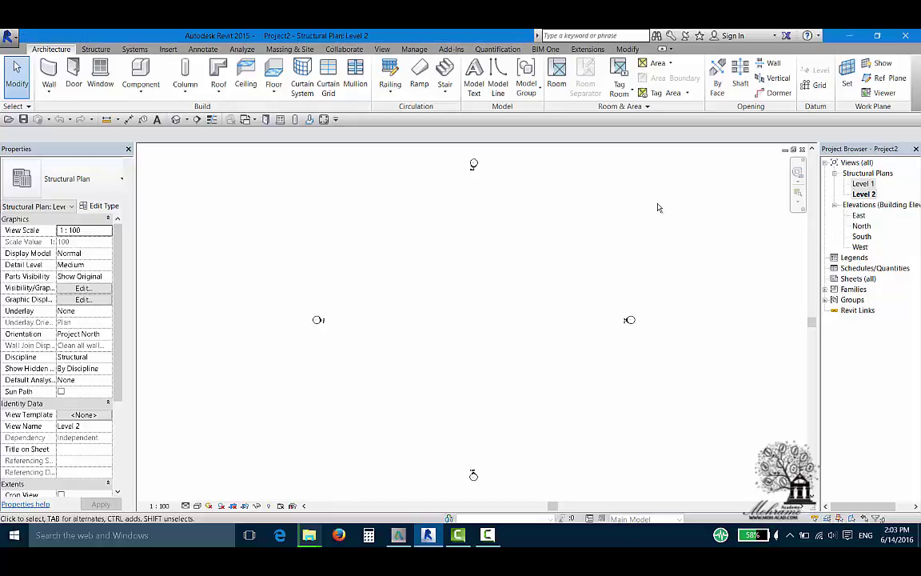
left_click(96, 49)
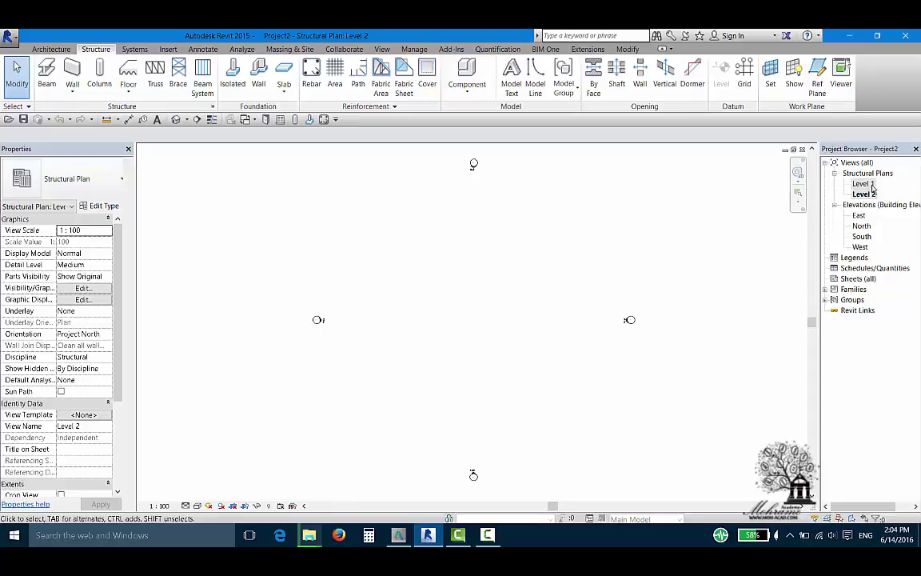
Step: Open the North elevation, zoom in on the level heads, and select the Level 1 line
double_click(863, 226)
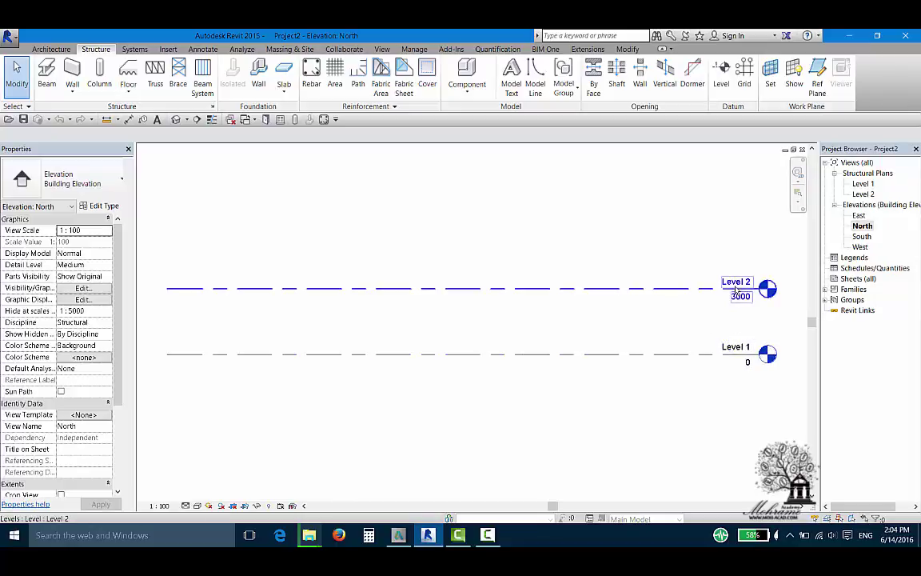
middle_click_drag(729, 331, 659, 330)
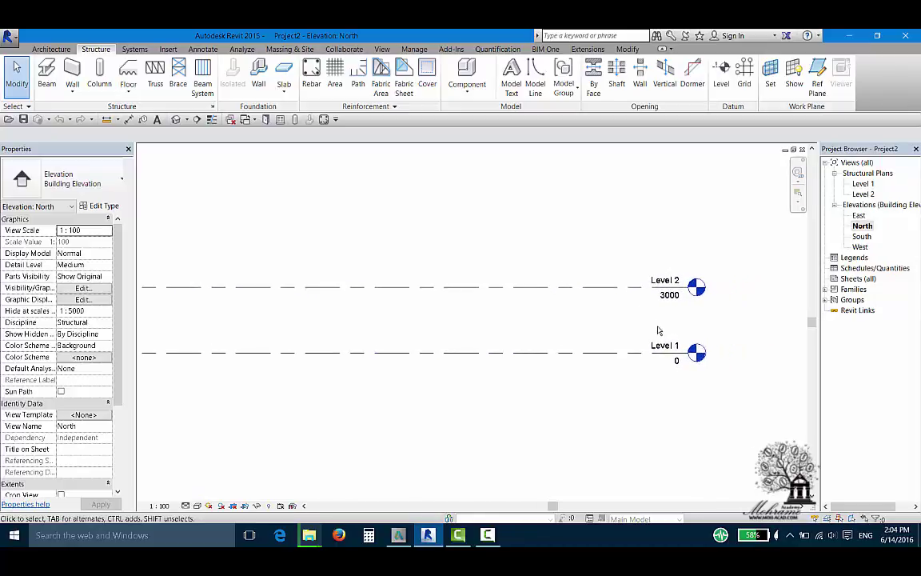
scroll(656, 352, "up", 2)
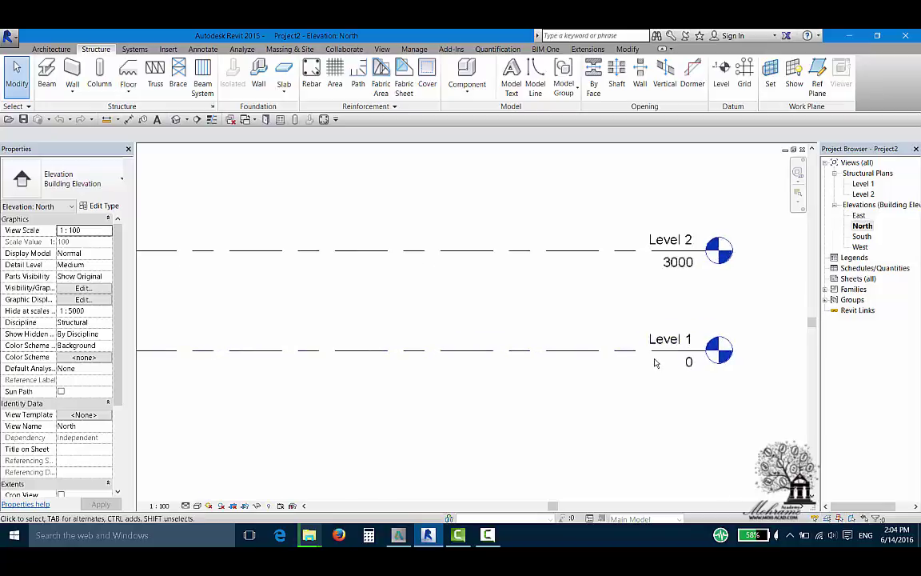
scroll(654, 360, "up", 1)
scroll(660, 356, "up", 1)
left_click(660, 351)
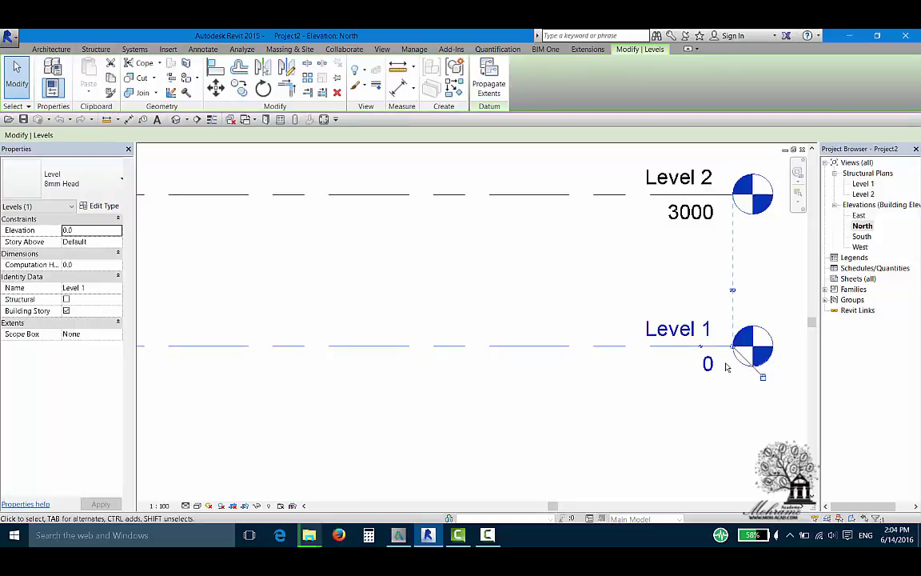
Step: Rename the Level 1 level head to Street
left_click(678, 329)
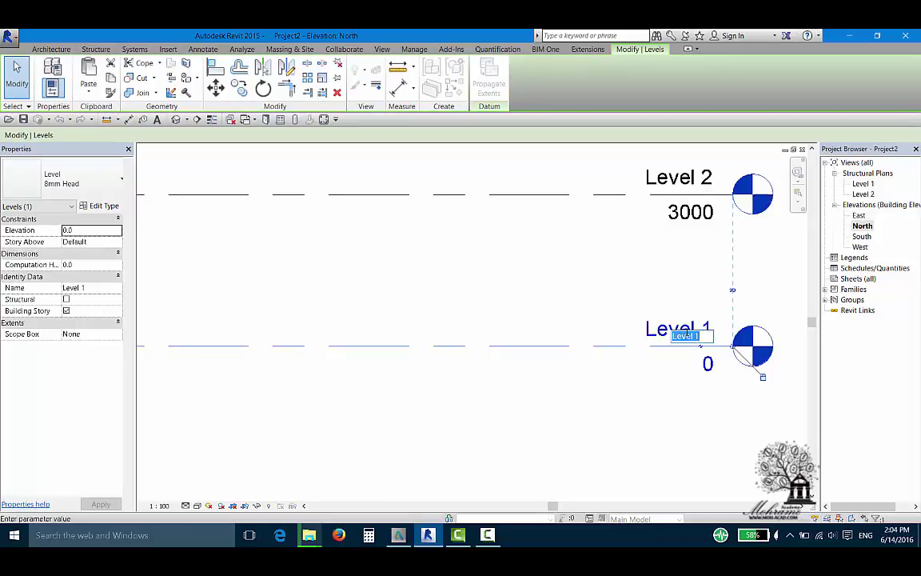
left_click(619, 298)
left_click(608, 311)
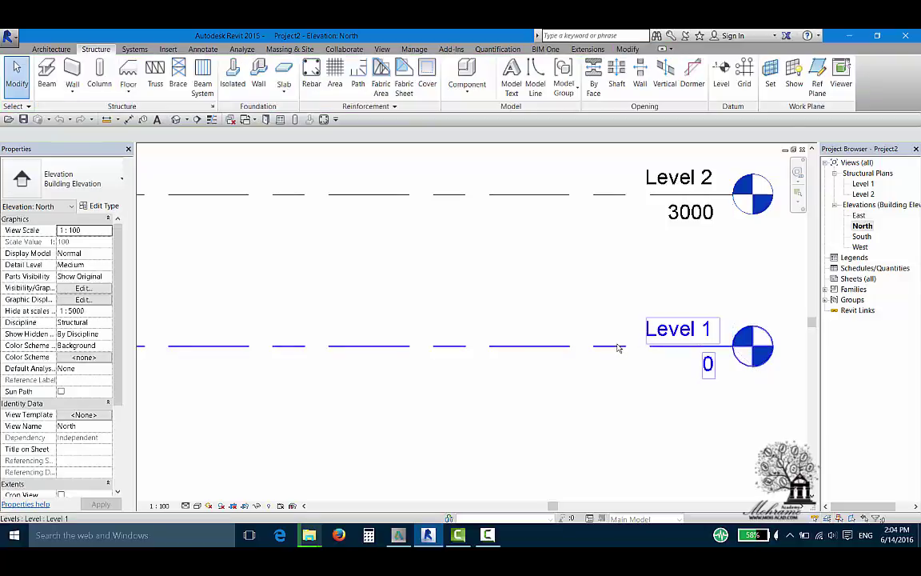
left_click(618, 347)
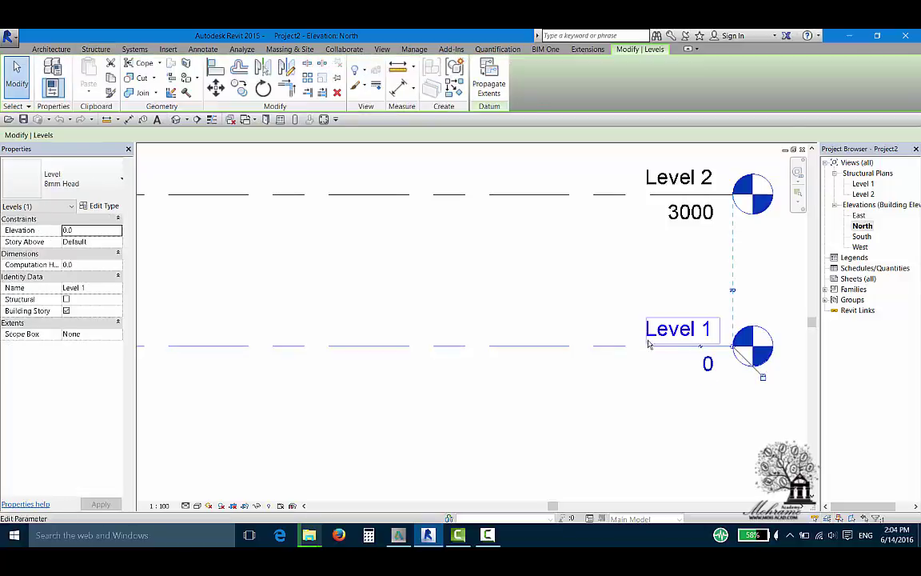
left_click(679, 333)
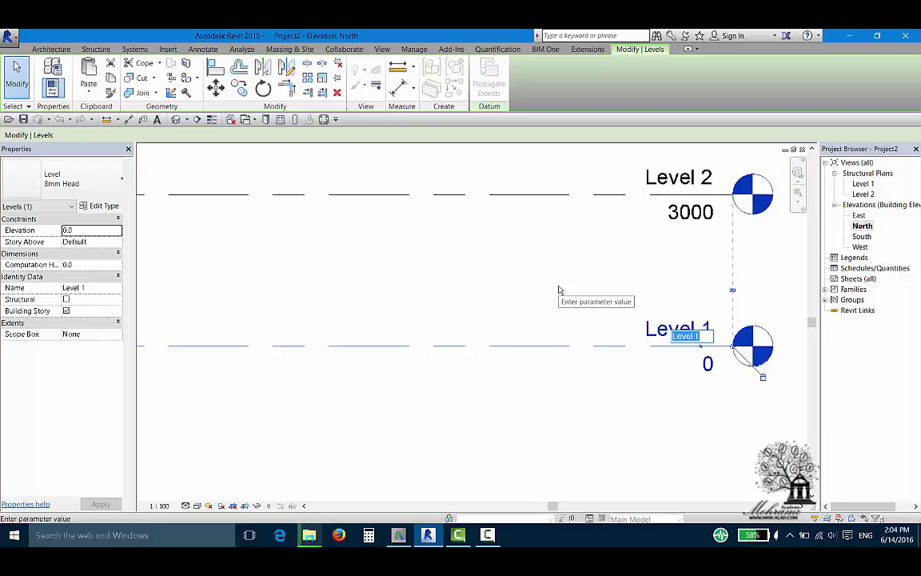
type("St")
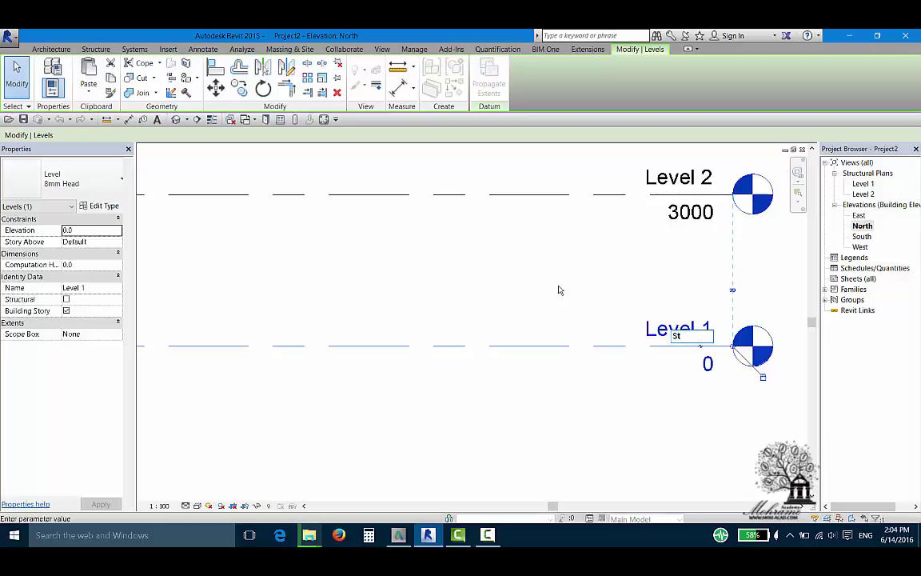
type("reet")
key("BackSpace")
key("BackSpace")
type("t")
key("BackSpace")
type("et")
key("Return")
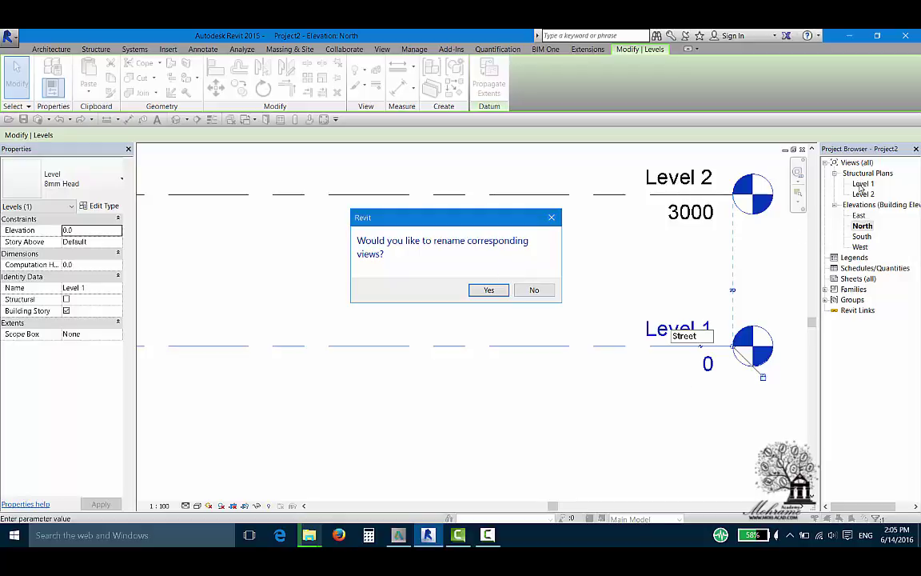
Step: Accept renaming the matching plan view to Street, then clear the selection
left_click(489, 291)
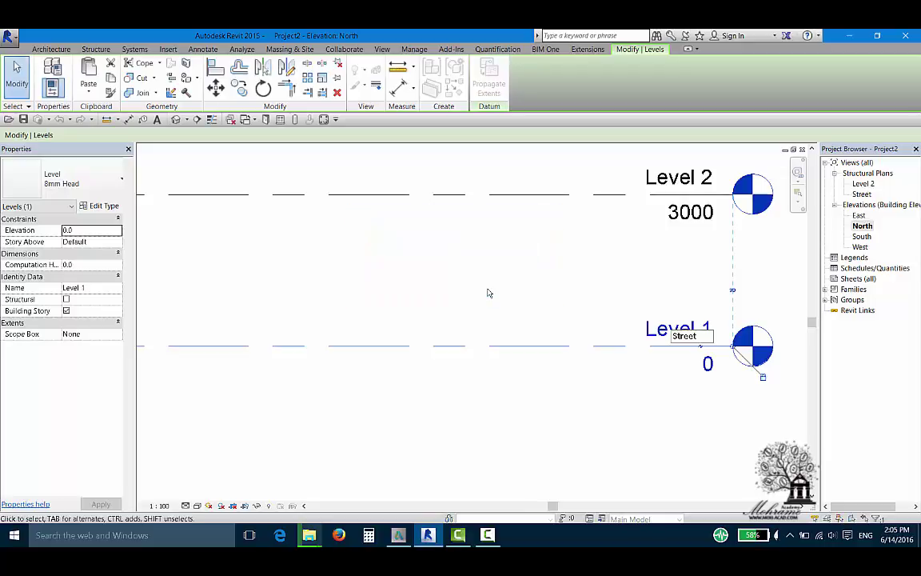
left_click(863, 195)
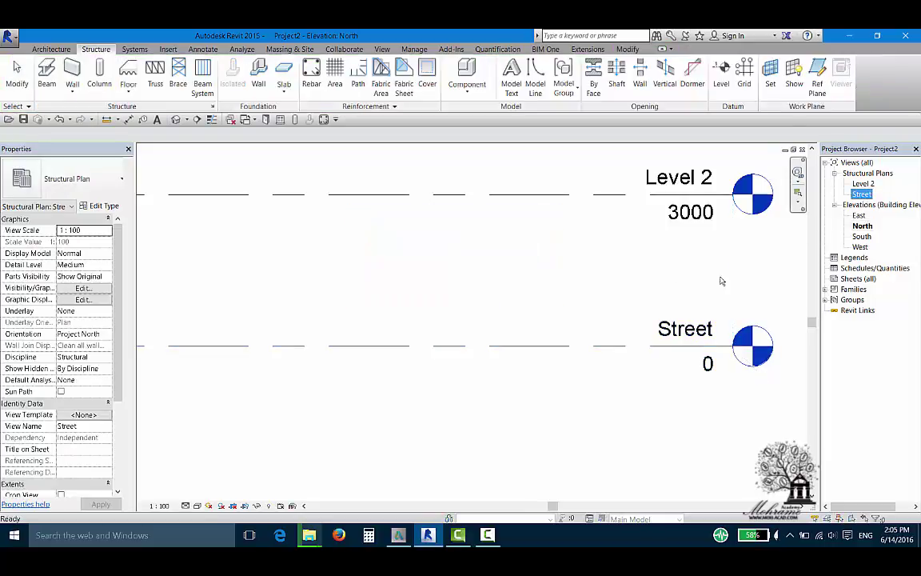
left_click(696, 346)
left_click(565, 293)
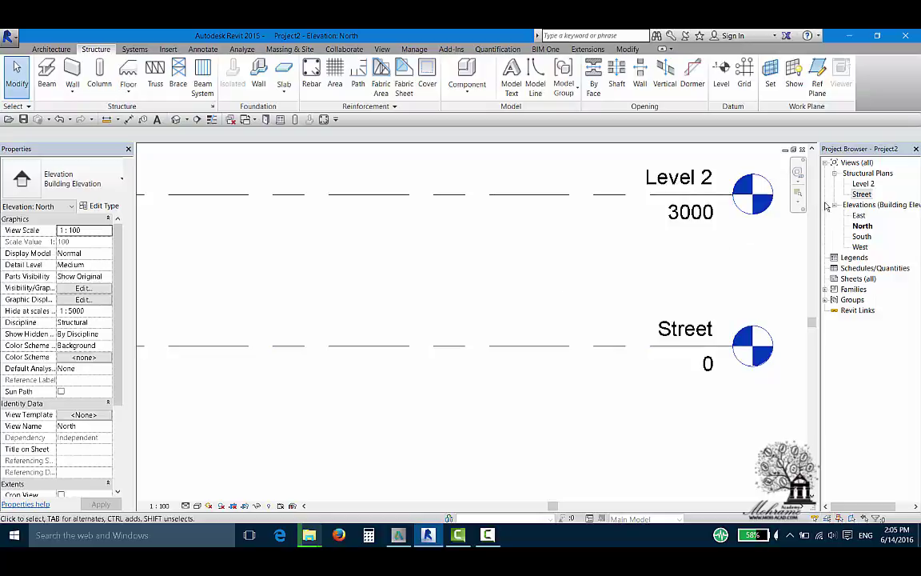
Step: Delete the Street structural plan view from the Project Browser
left_click(861, 194)
key("Delete")
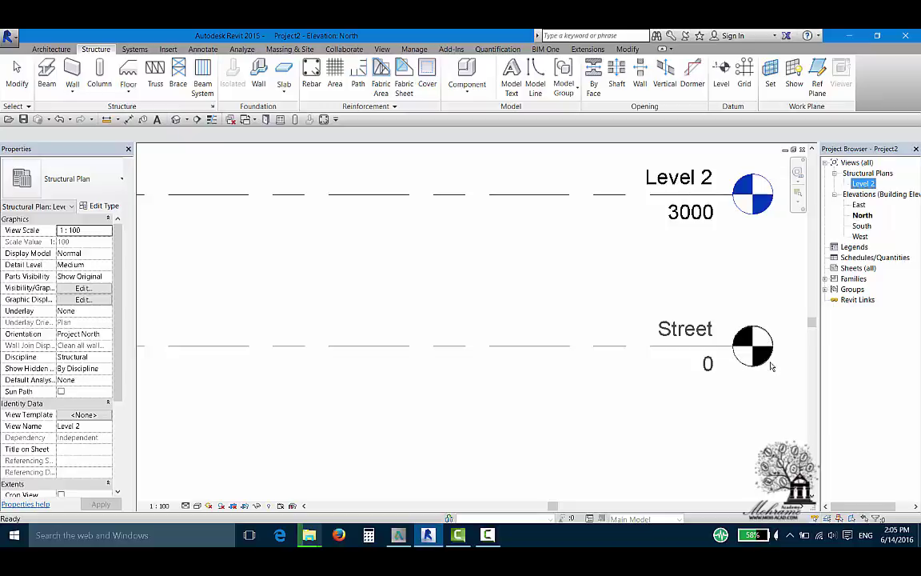
Step: Rename Level 2 to Ground, along with its matching plan view
left_click(639, 330)
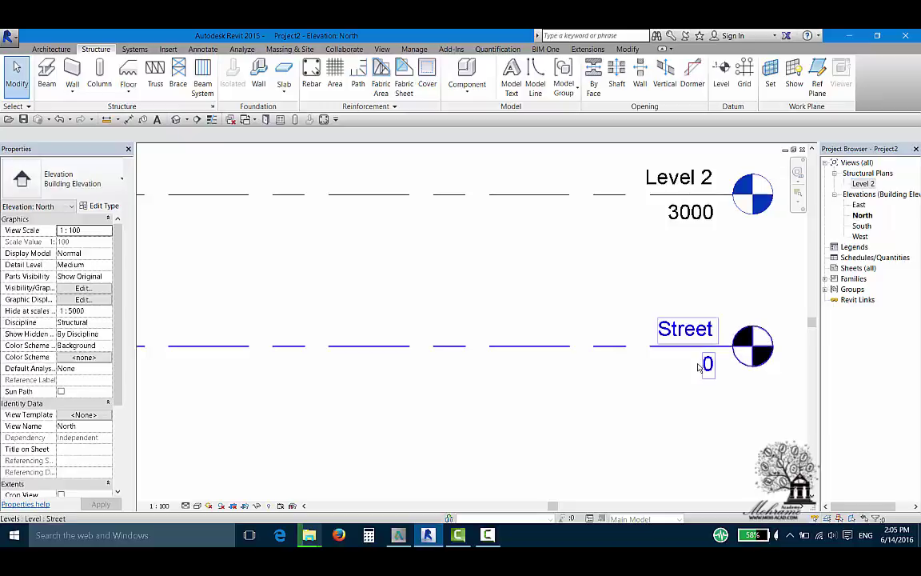
middle_click_drag(705, 340, 671, 373)
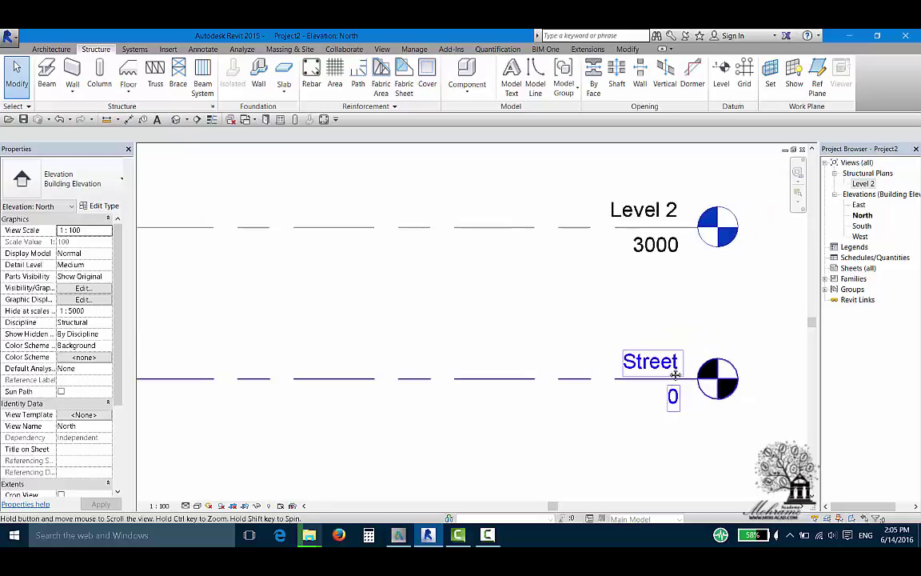
left_click(652, 222)
left_click(651, 218)
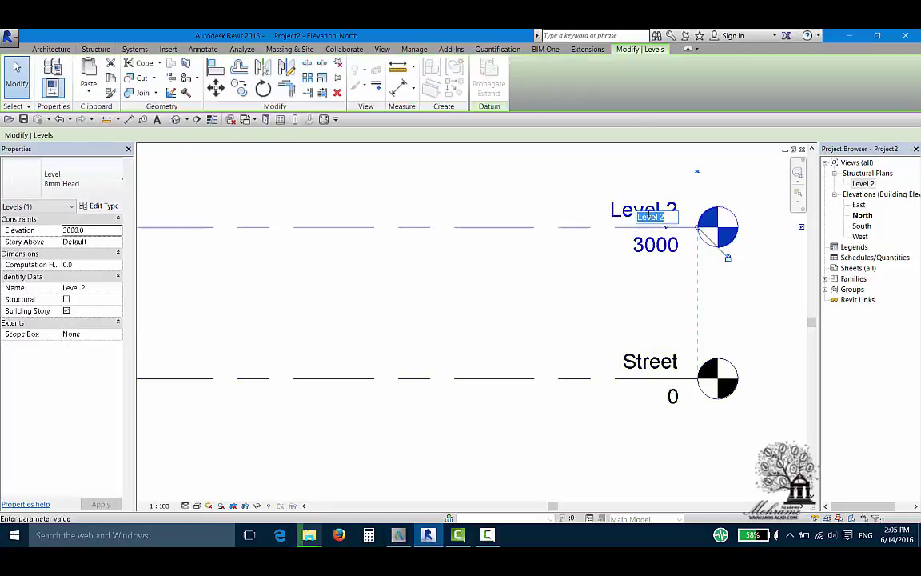
type("Groun")
type("d")
key("Return")
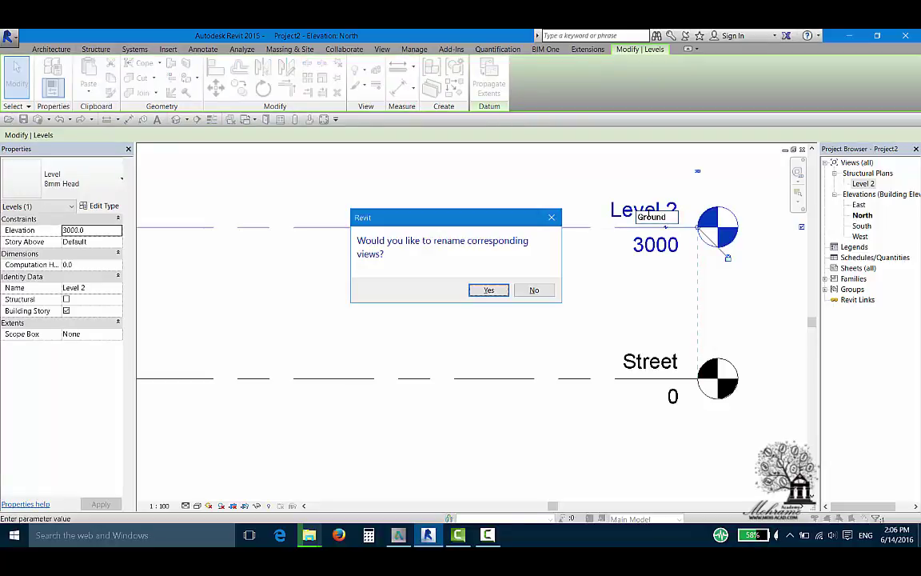
key("Return")
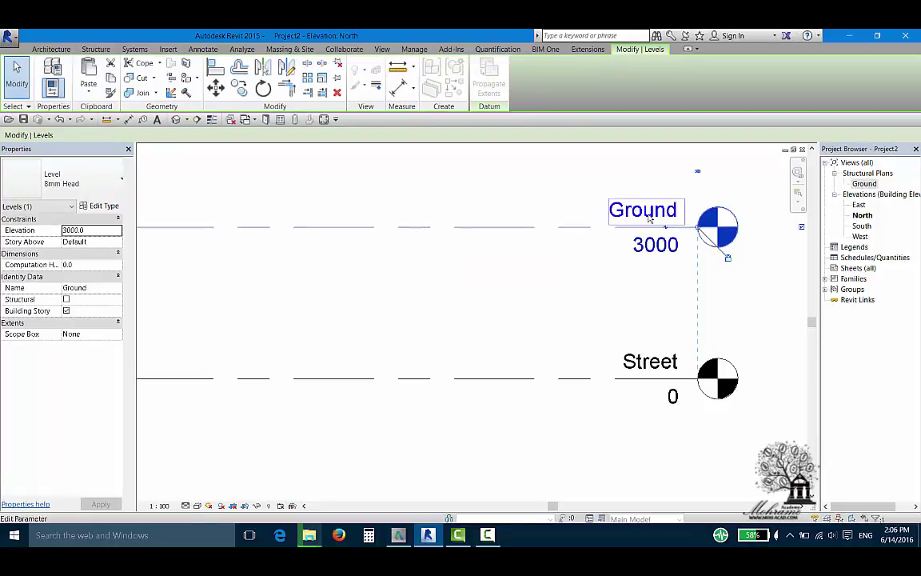
Step: Change the Ground level's elevation from 3000 to 150
left_click(654, 243)
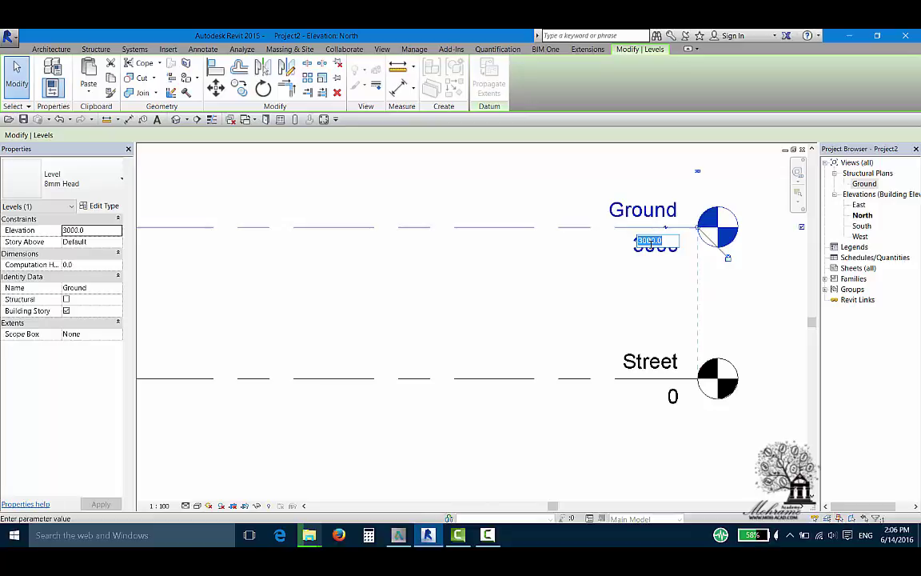
type("150")
key("Return")
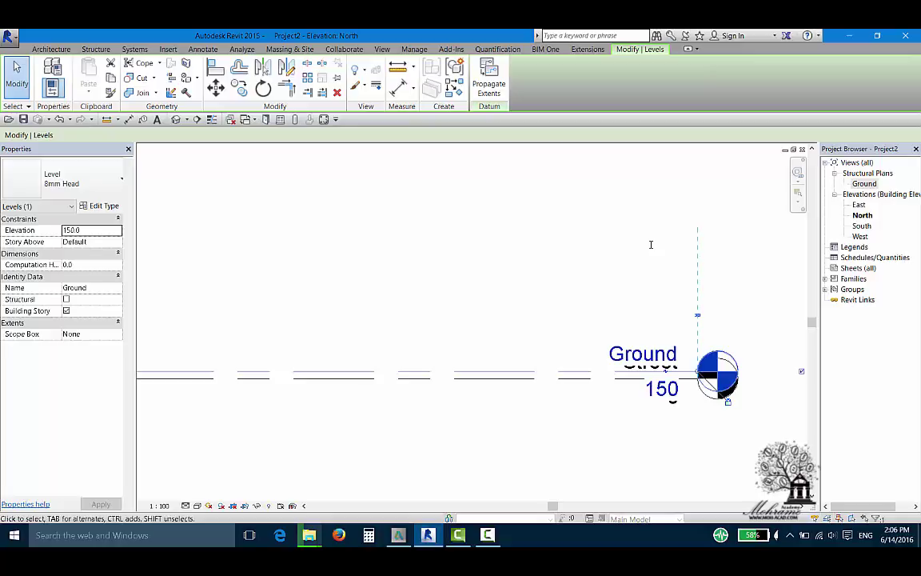
left_click(637, 240)
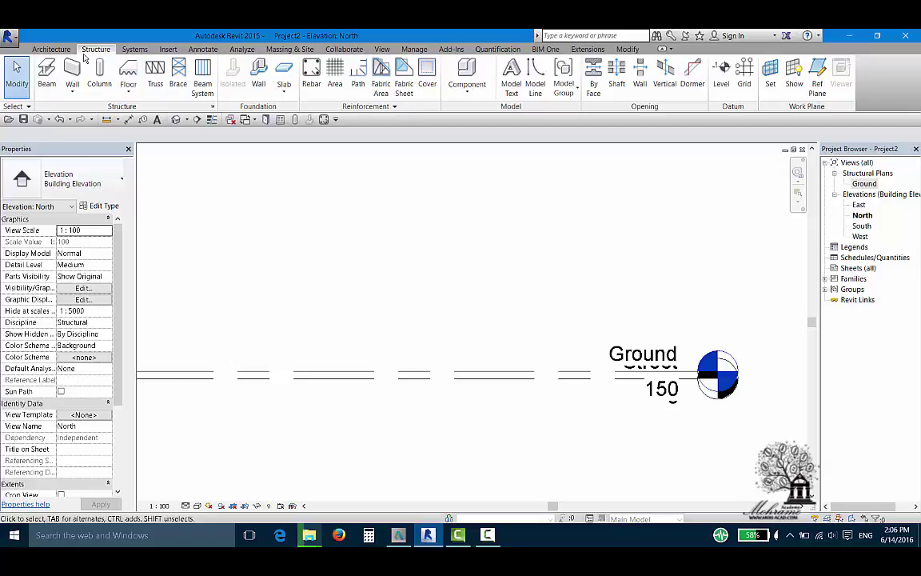
Step: Place a new level 3000 above Ground, at elevation 3150
left_click(722, 76)
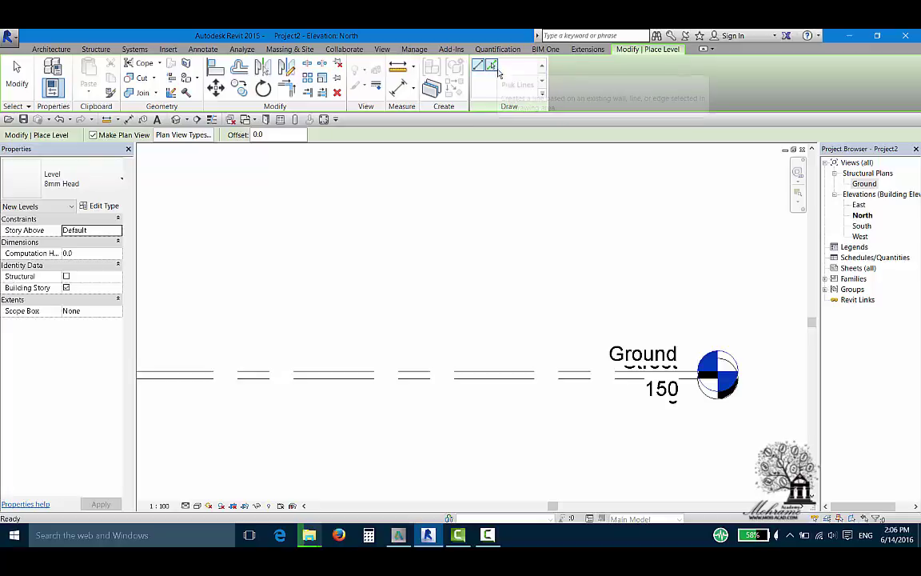
scroll(456, 208, "down", 3)
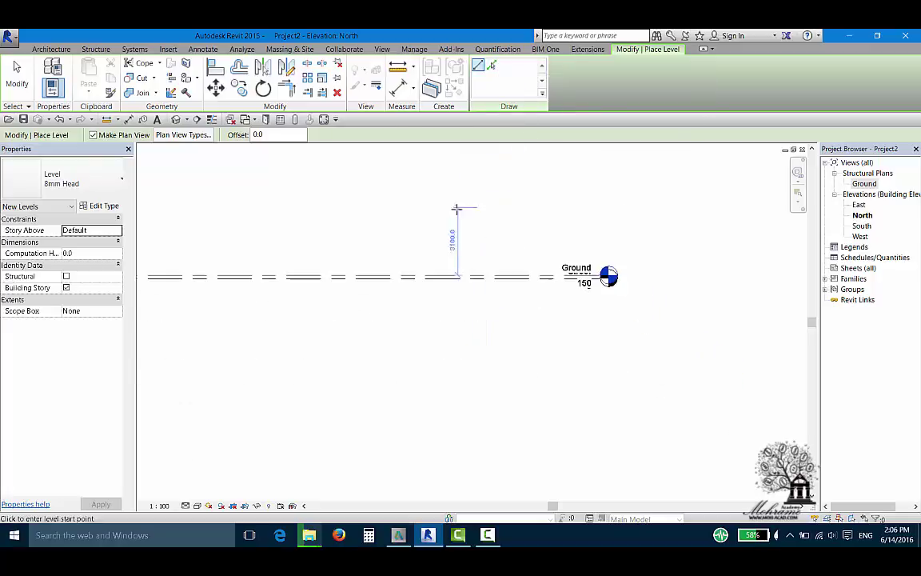
scroll(561, 260, "up", 1)
scroll(546, 255, "down", 1)
scroll(552, 260, "down", 1)
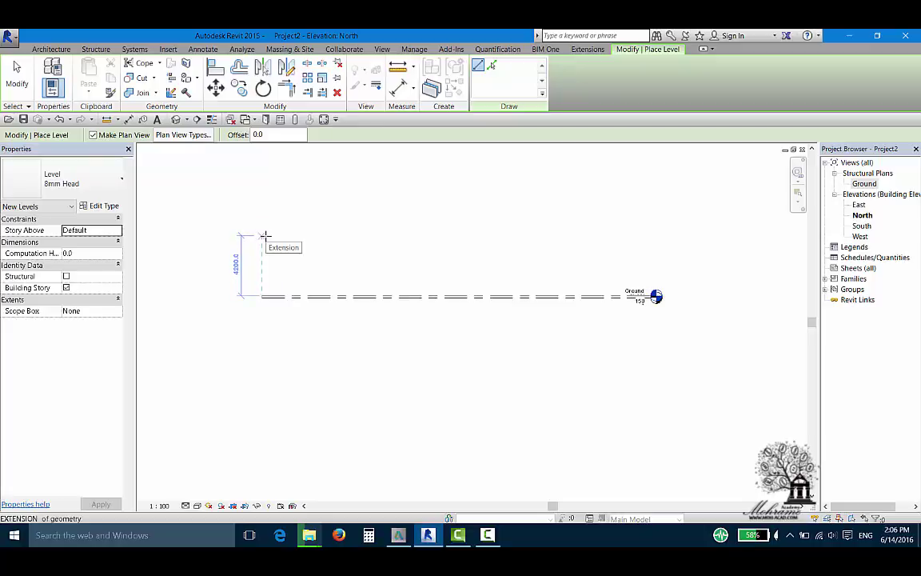
type("3000")
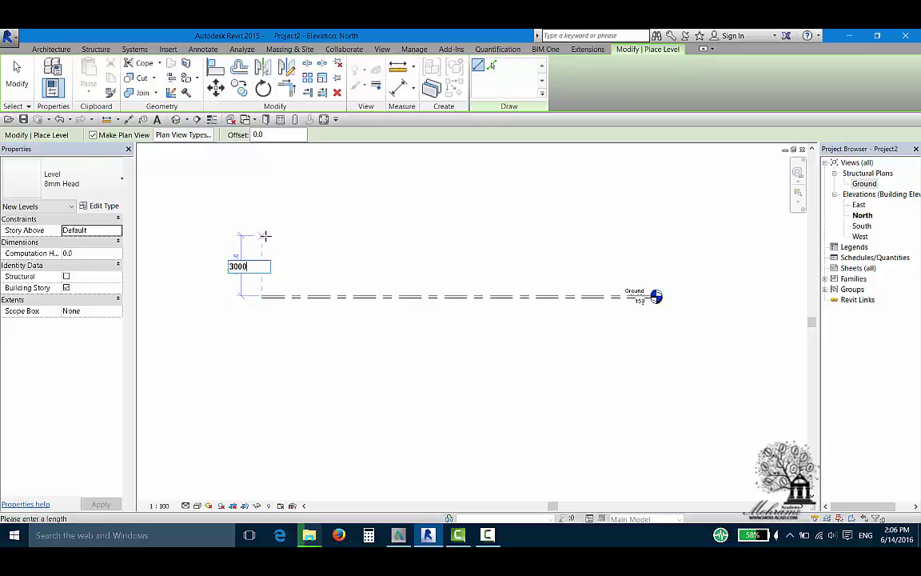
key("Return")
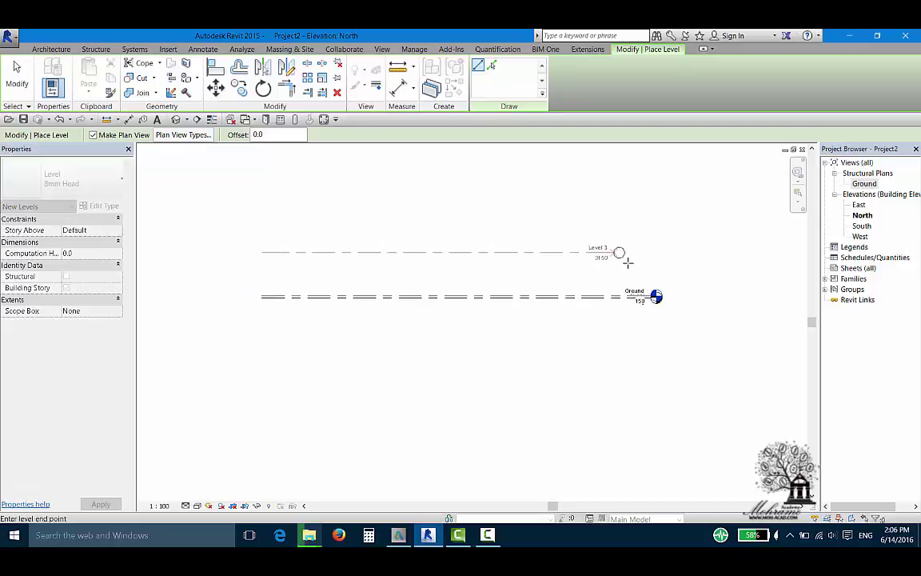
left_click(656, 252)
scroll(654, 247, "up", 2)
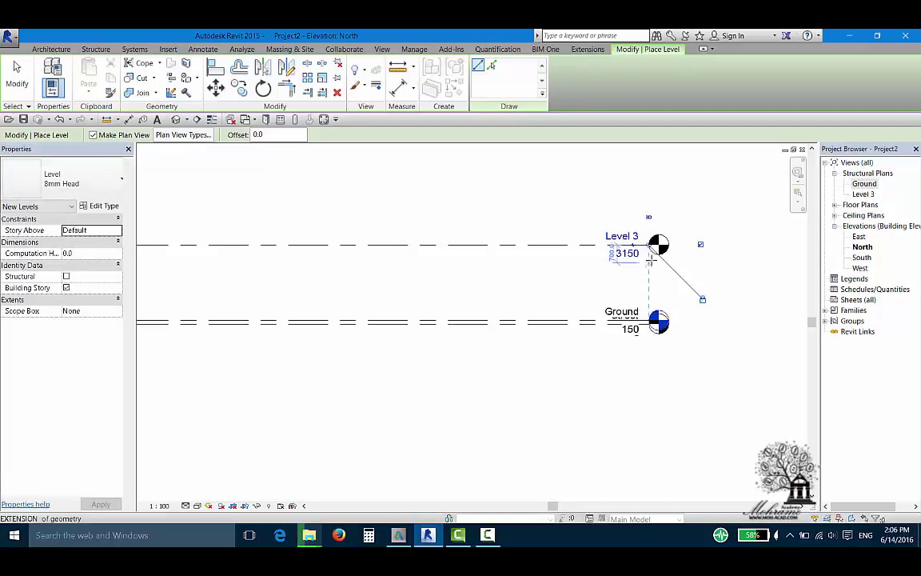
scroll(654, 247, "up", 3)
scroll(639, 248, "up", 1)
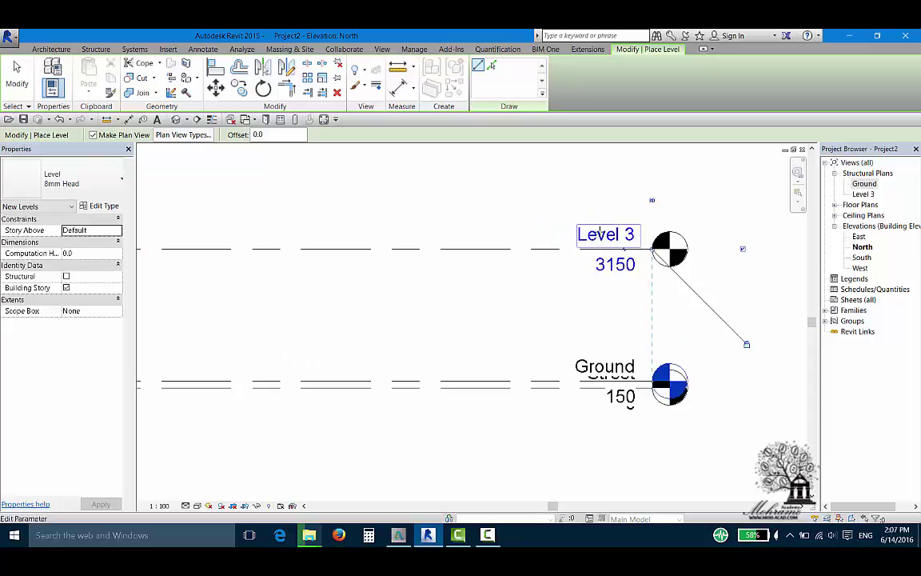
Step: Rename the new Level 3 to 1st
left_click(600, 233)
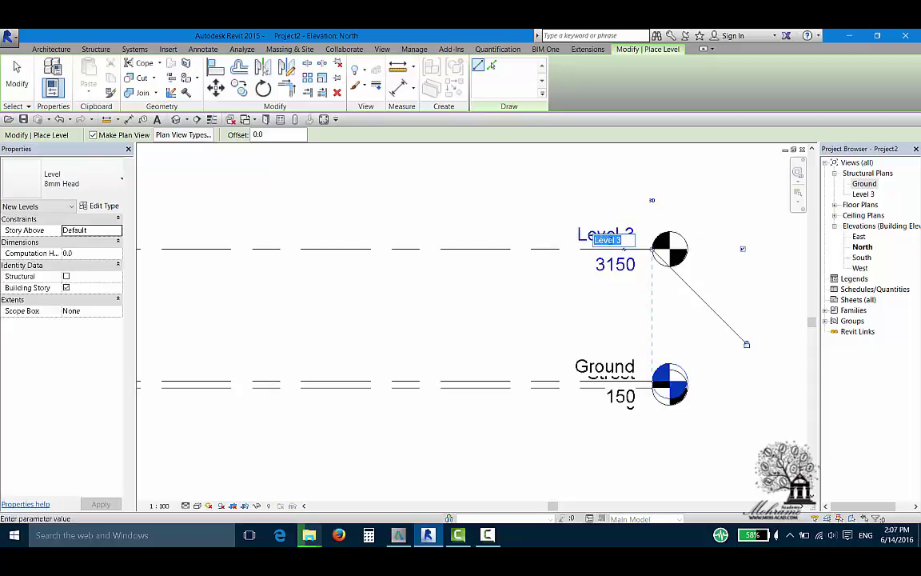
type("1st")
key("Return")
key("Return")
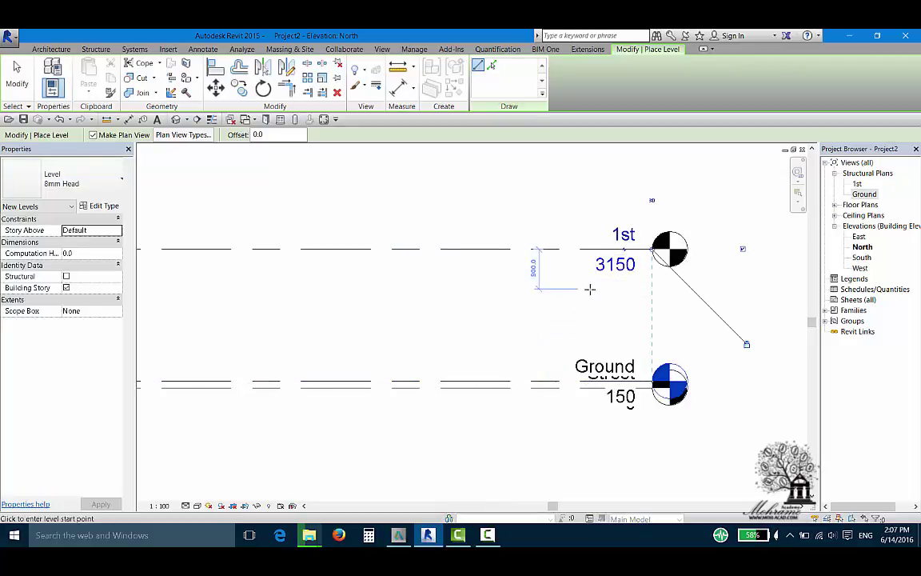
Step: Draw another level 3000 above 1st, at elevation 6150
scroll(592, 310, "down", 3)
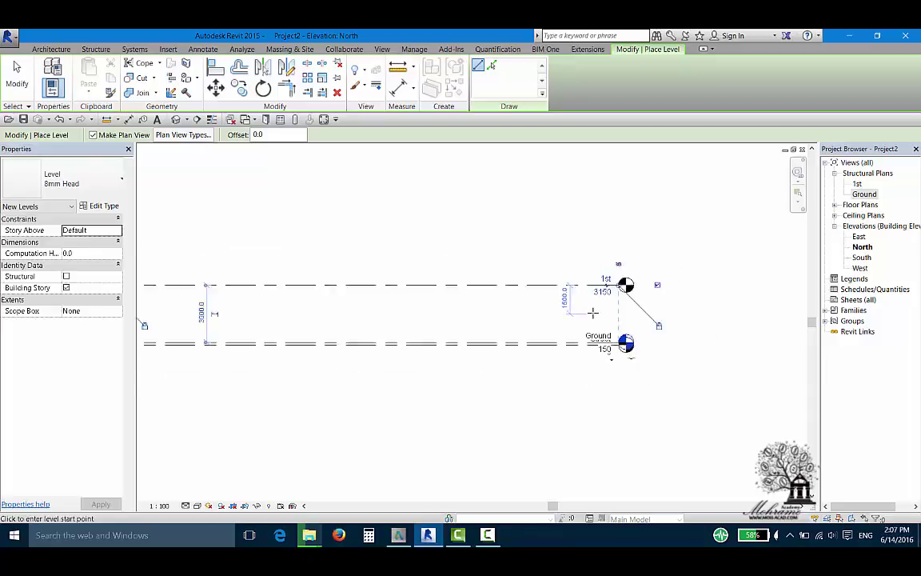
scroll(596, 312, "down", 2)
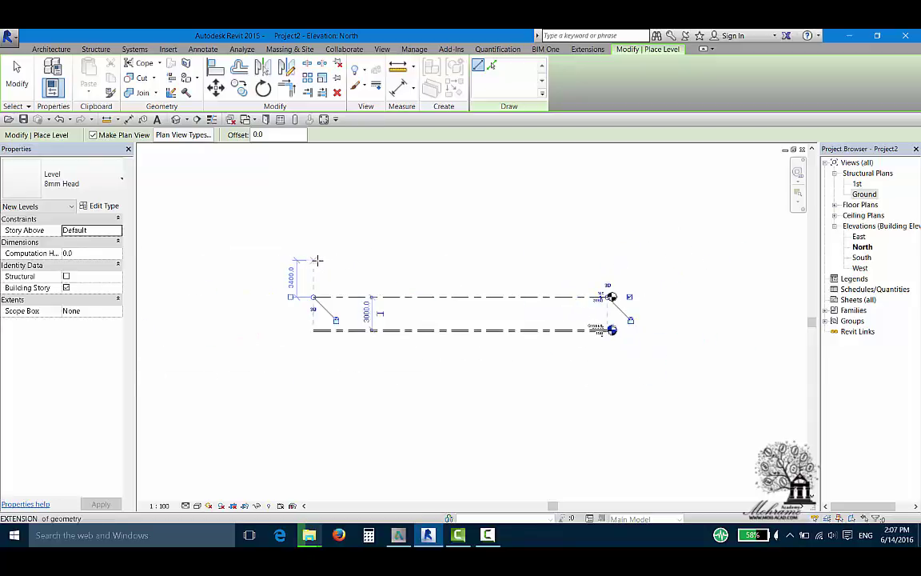
type("3000")
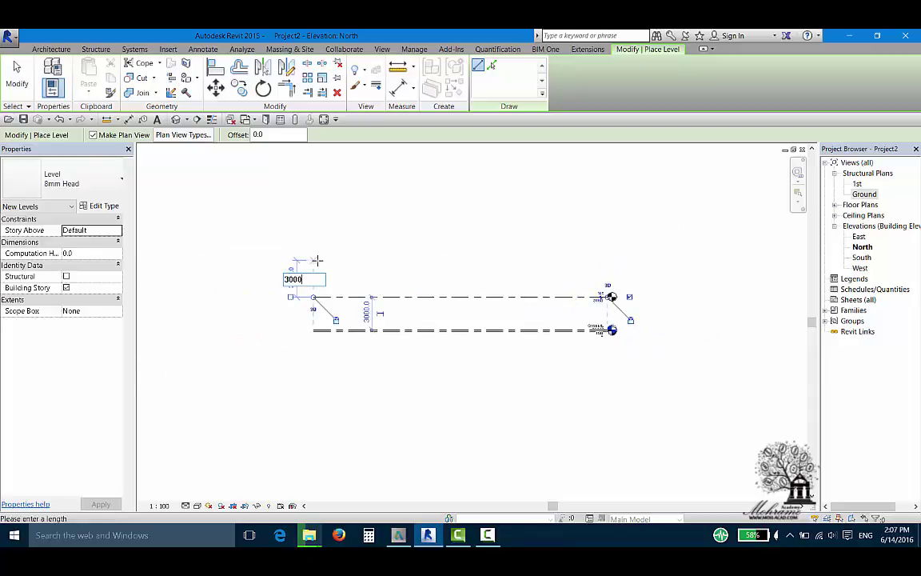
key("Return")
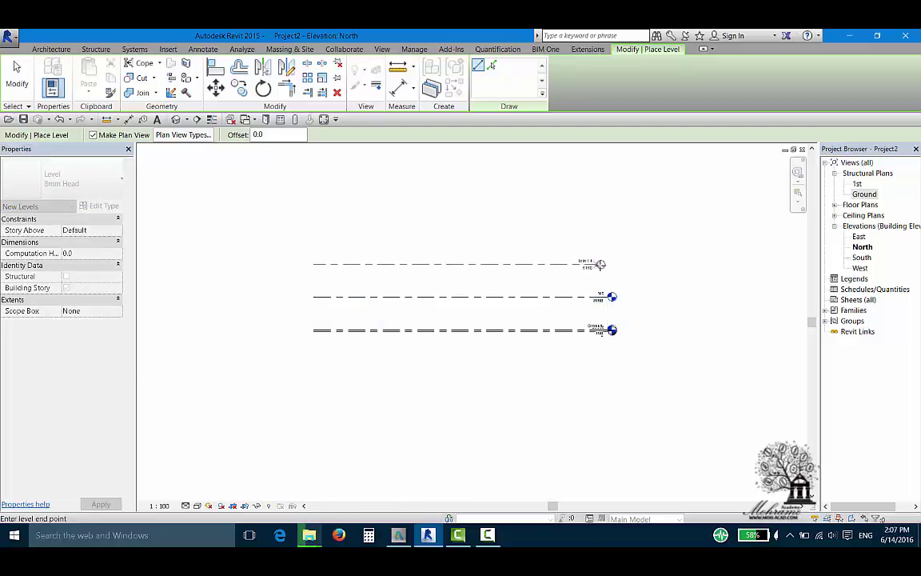
left_click(610, 264)
scroll(609, 264, "up", 2)
scroll(611, 262, "up", 2)
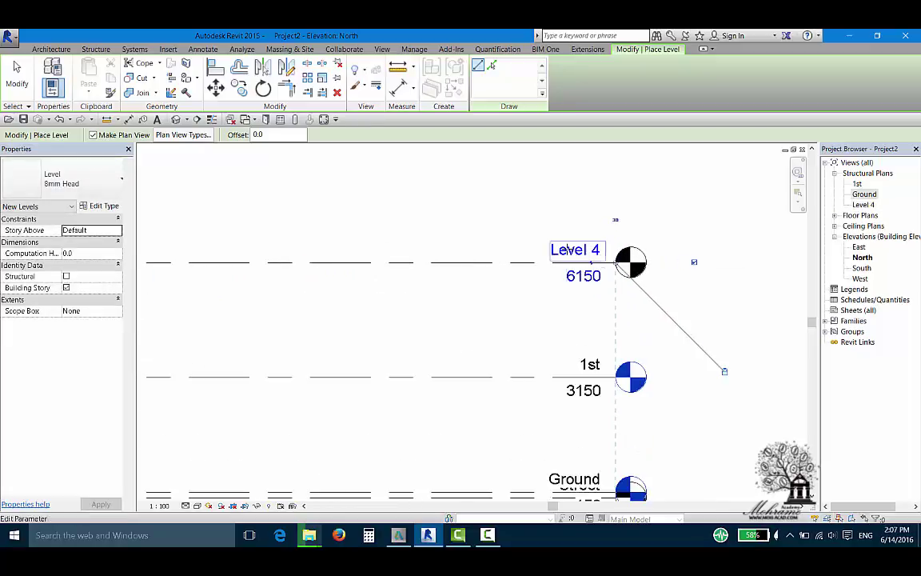
Step: Rename Level 4 to 2nd, renaming its matching plan view too
left_click(567, 250)
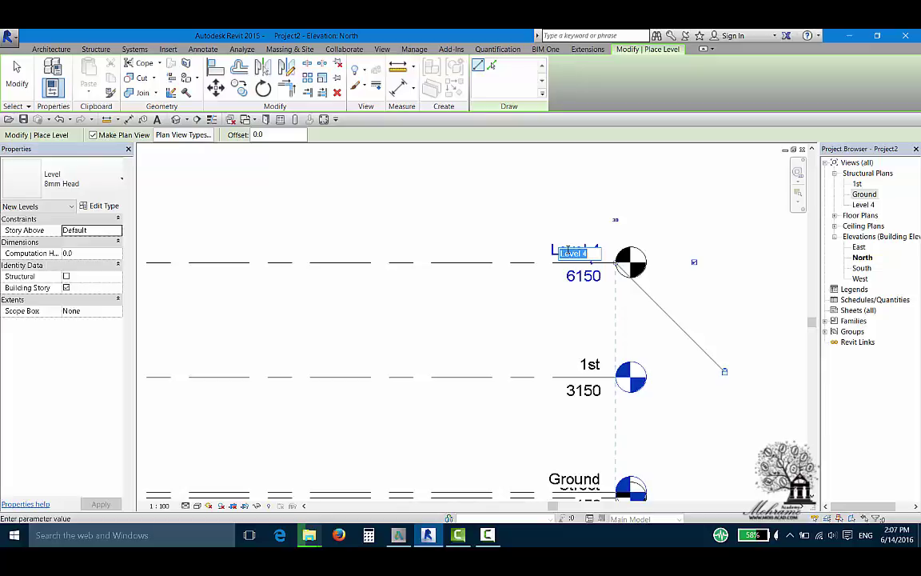
type("2nd")
key("Return")
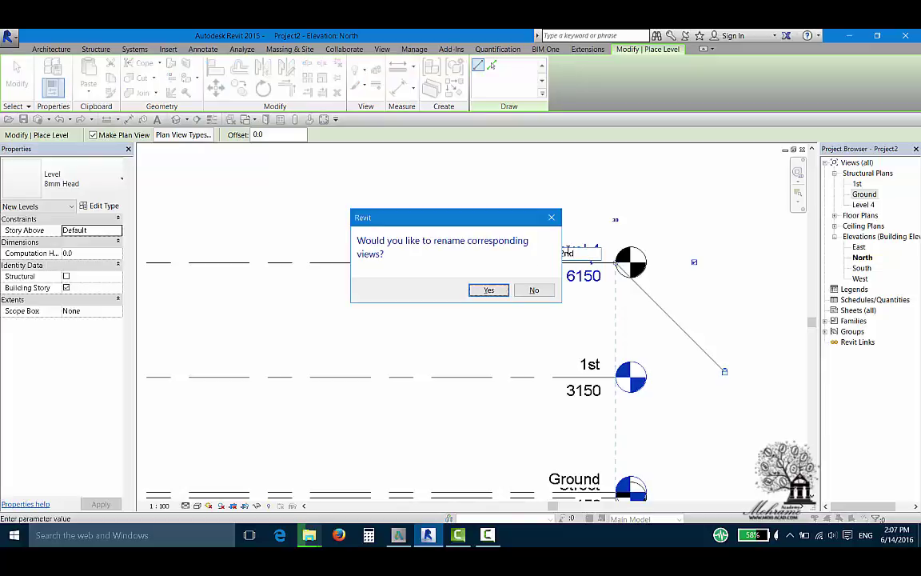
key("Return")
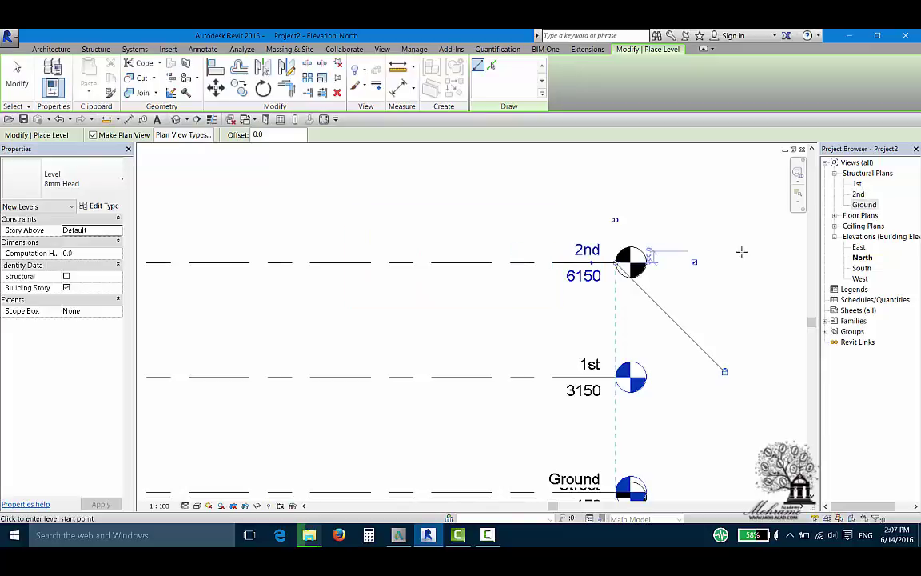
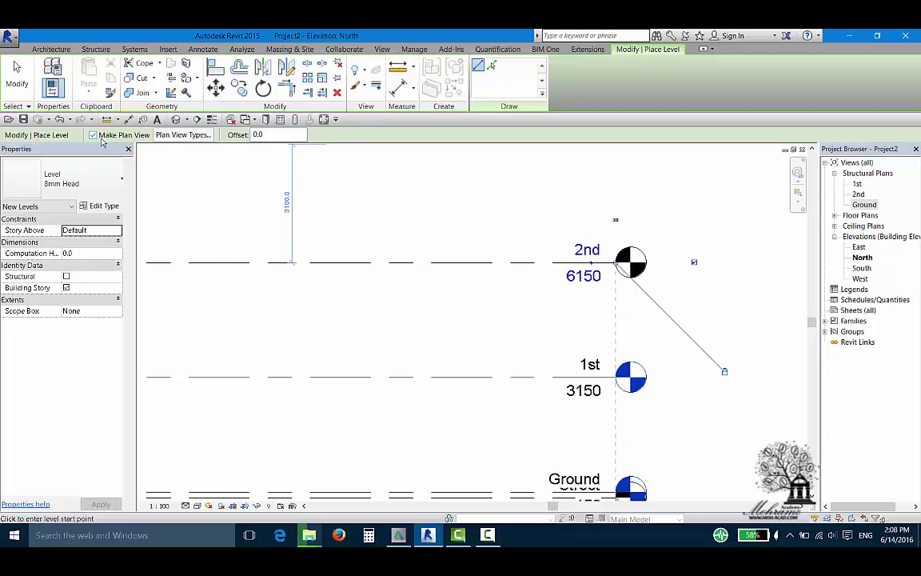
Step: Set new levels to create only structural plans, with no floor or ceiling plans
left_click(174, 136)
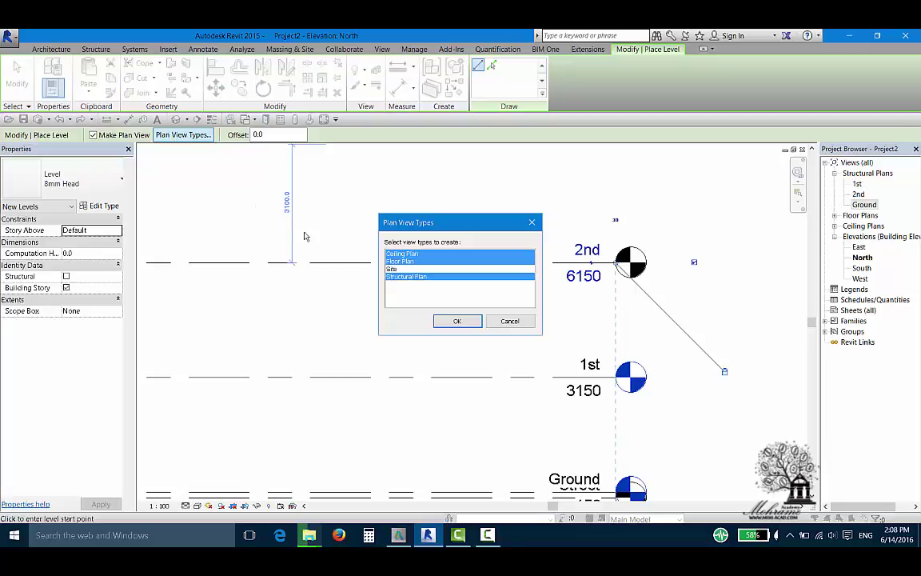
left_click(405, 261)
left_click(404, 254)
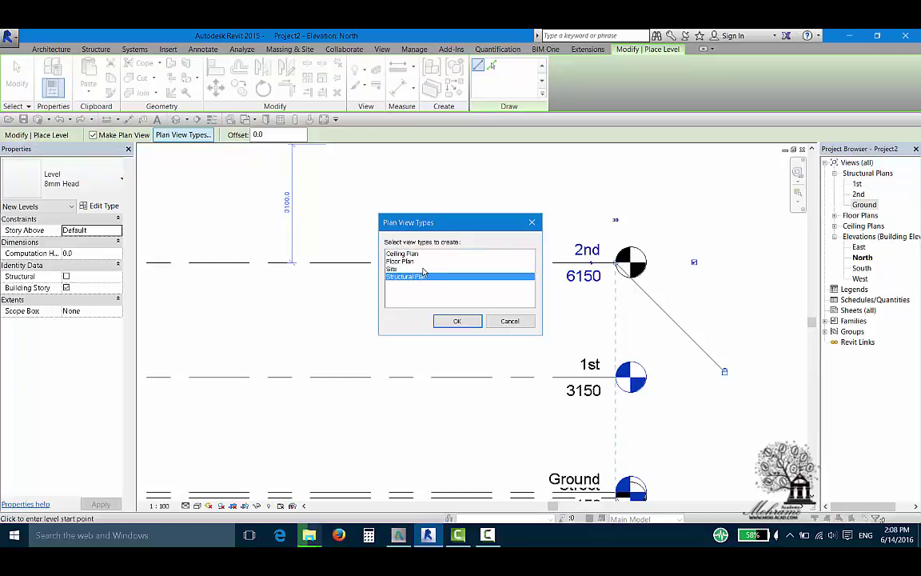
left_click(457, 320)
Step: Add Level 5 at 9150, 3000 above 2nd, ending at the existing level heads
scroll(525, 299, "down", 2)
middle_click_drag(395, 296, 559, 317)
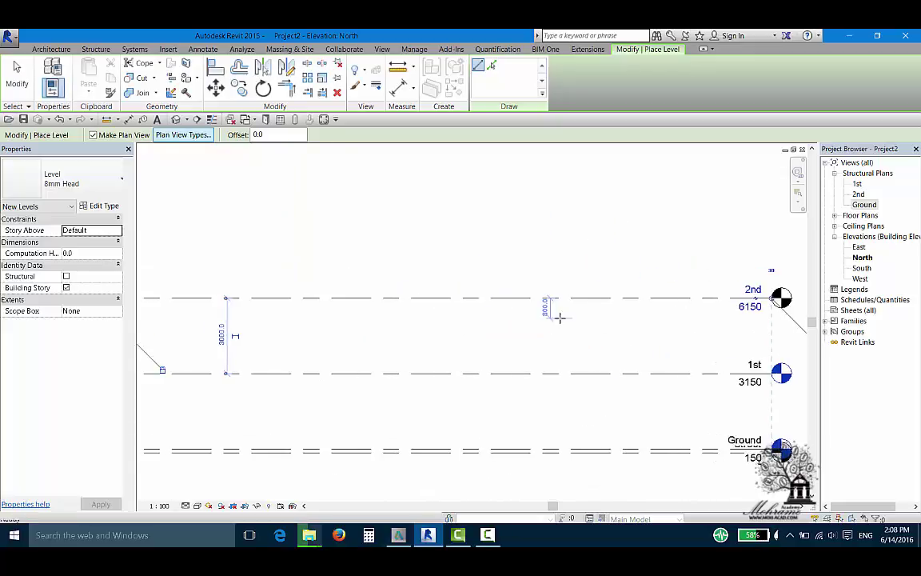
scroll(559, 317, "down", 1)
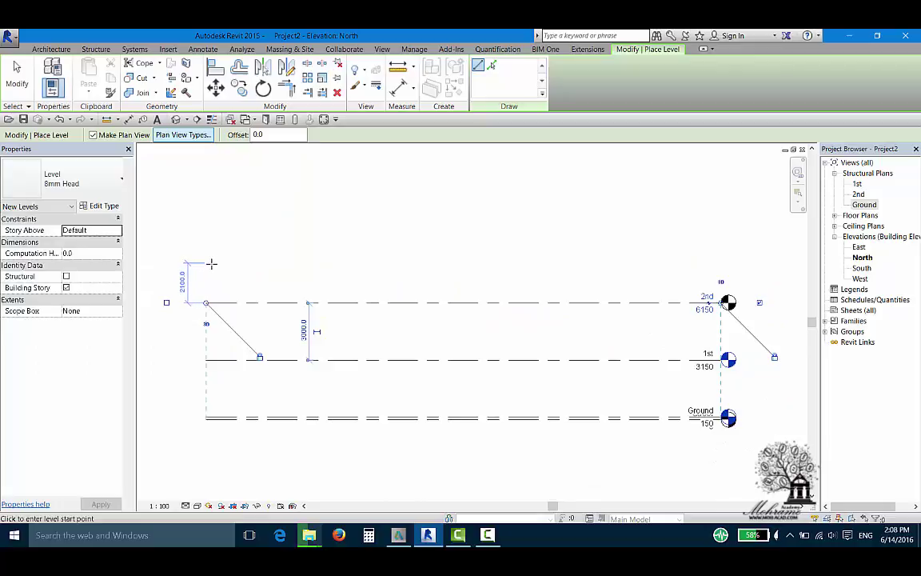
type("3000")
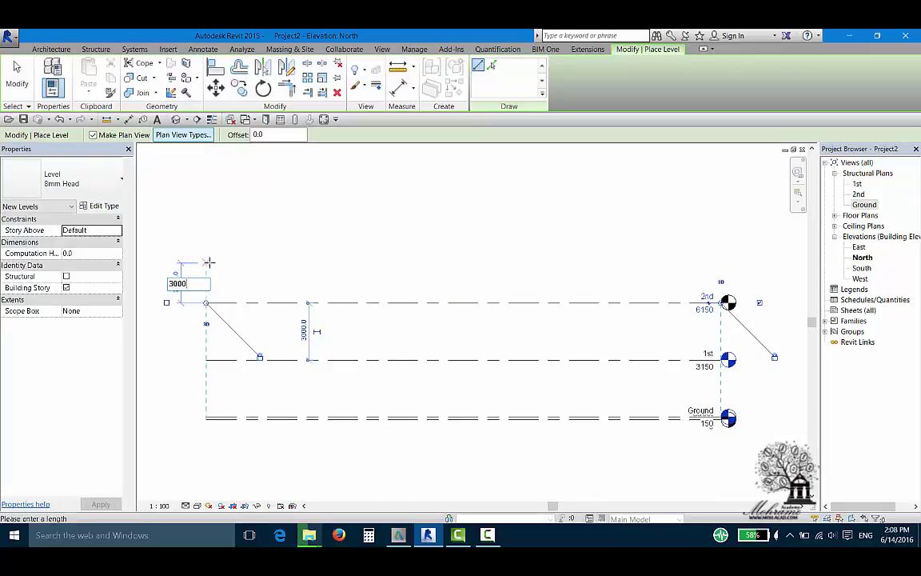
key("Return")
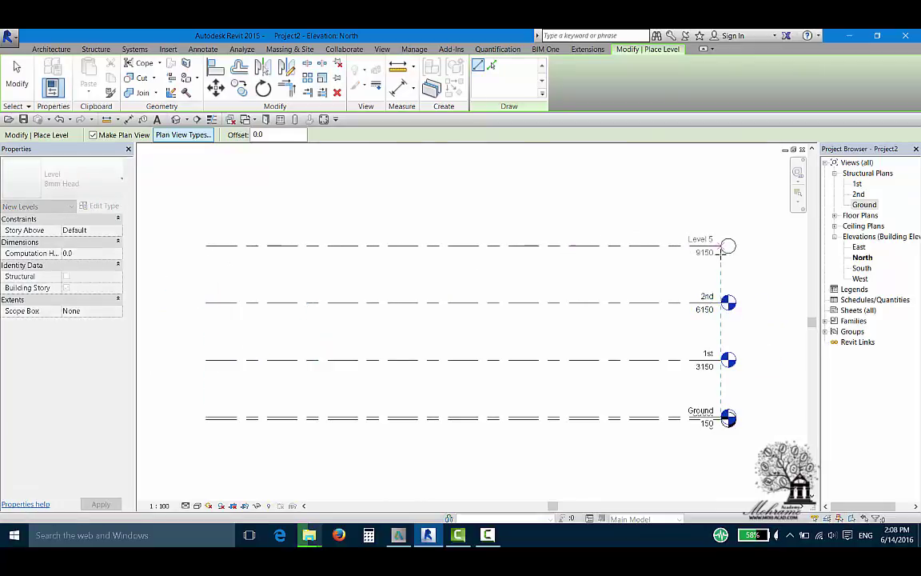
left_click(723, 247)
middle_click_drag(688, 283, 539, 294)
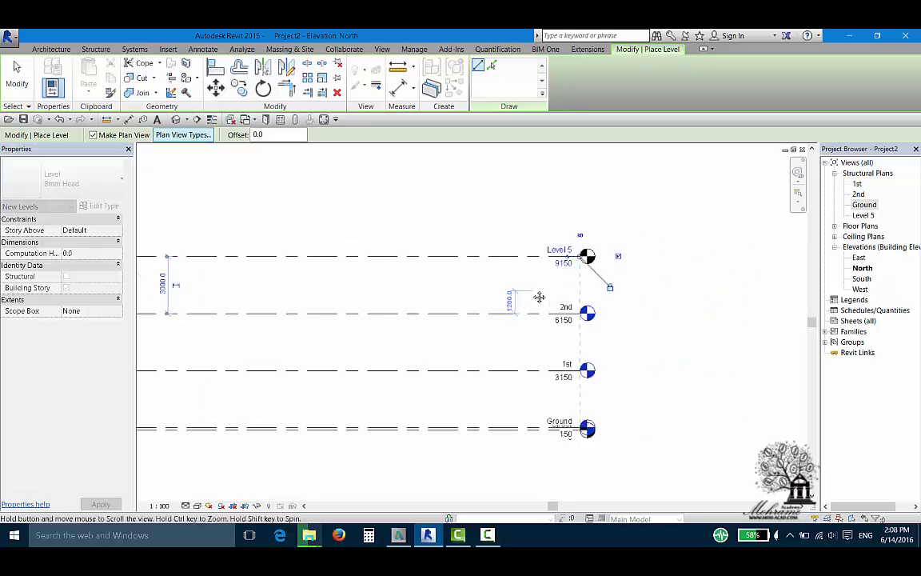
Step: Delete the 1st and 2nd floor plan views from the Project Browser
left_click(835, 226)
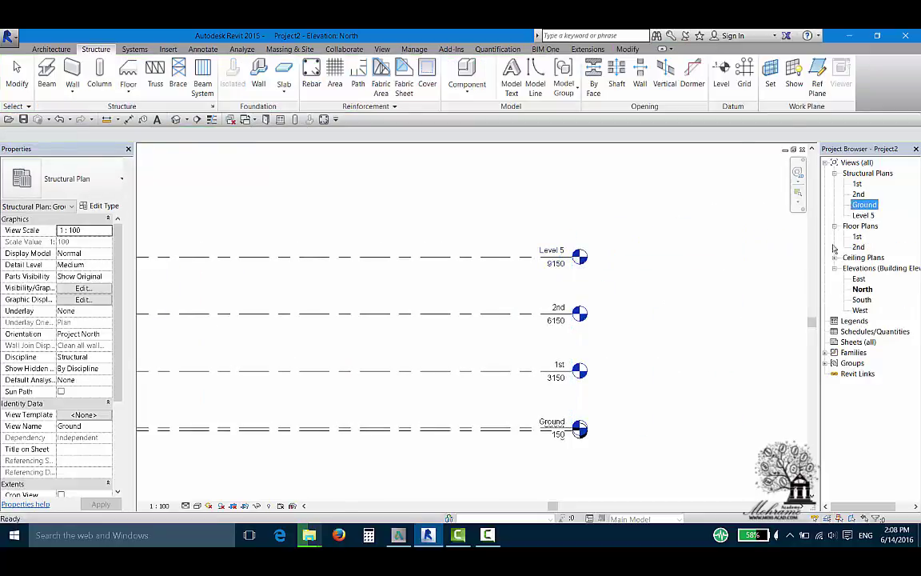
left_click(835, 257)
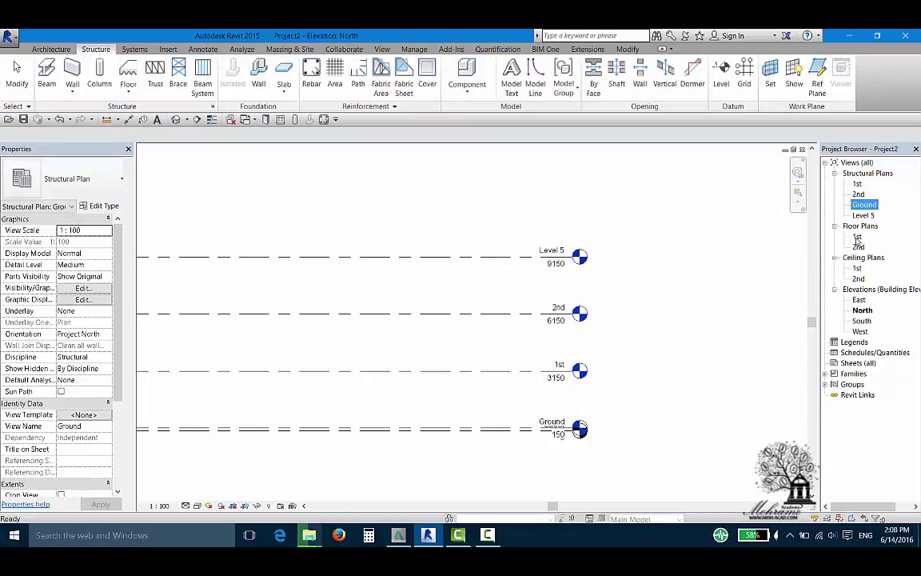
left_click(856, 238)
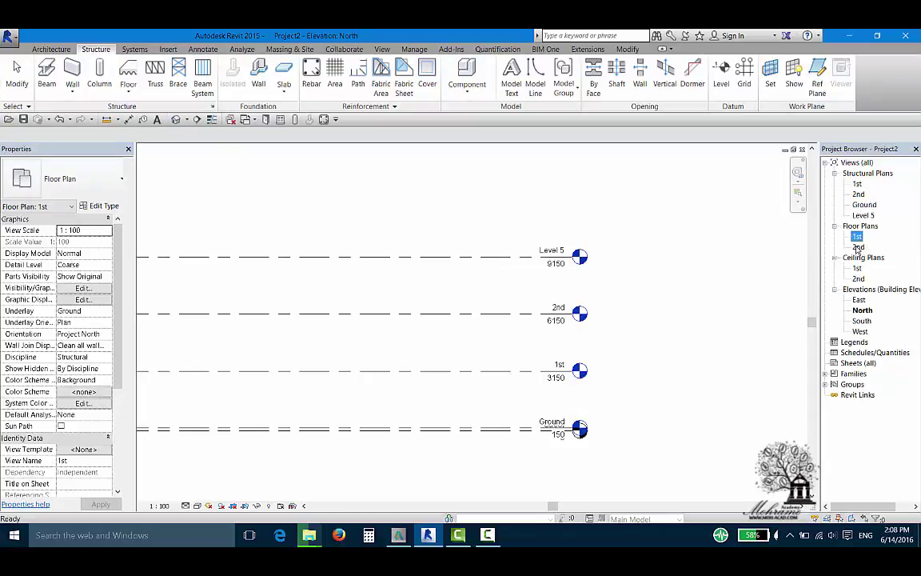
left_click(858, 247, "ctrl")
key("Delete")
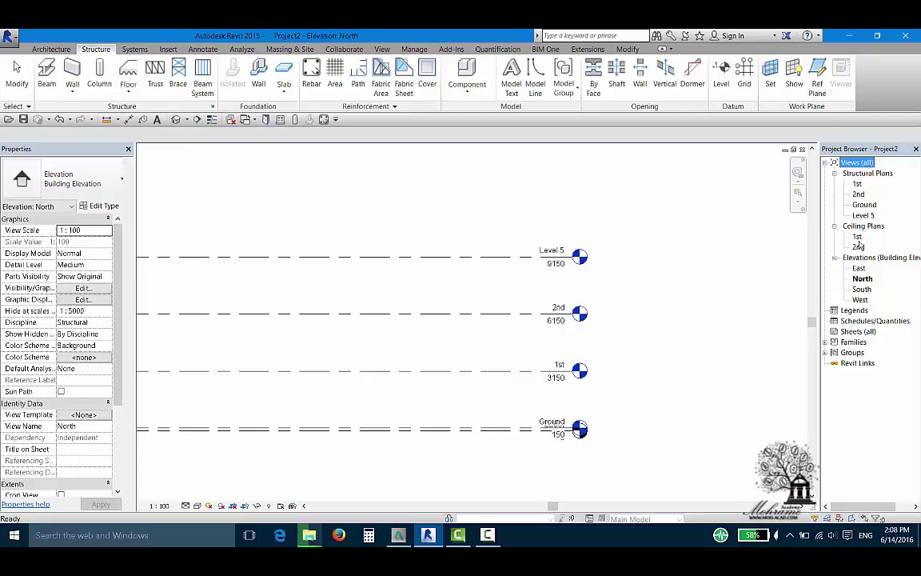
Step: Delete the 1st and 2nd ceiling plan views and dismiss the disconnection messages
left_click(857, 237)
left_click(859, 247, "ctrl")
key("Delete")
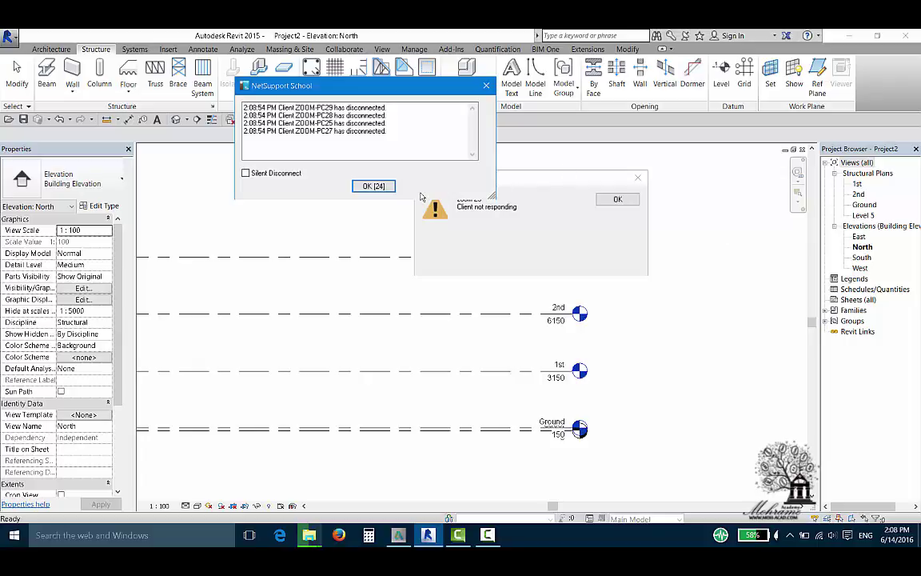
left_click(373, 185)
left_click(618, 199)
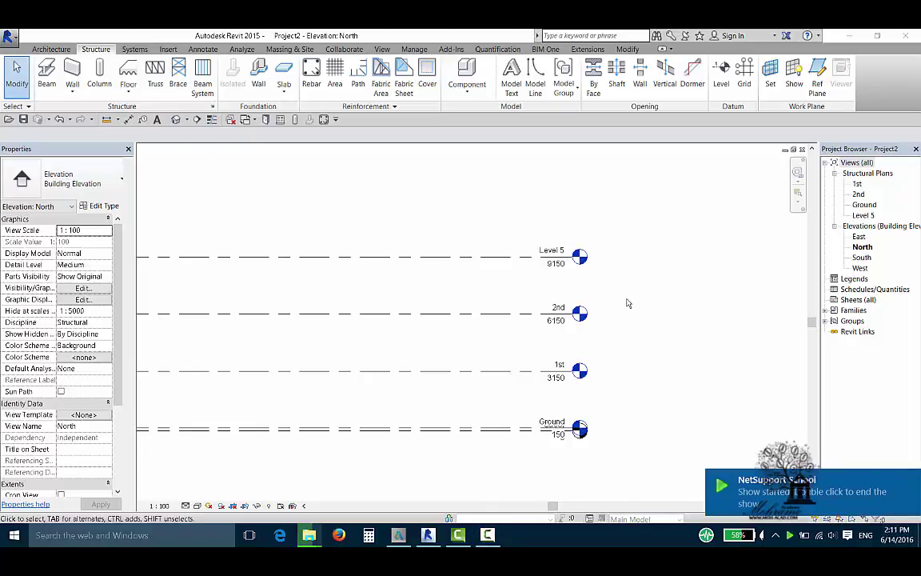
left_click(633, 300)
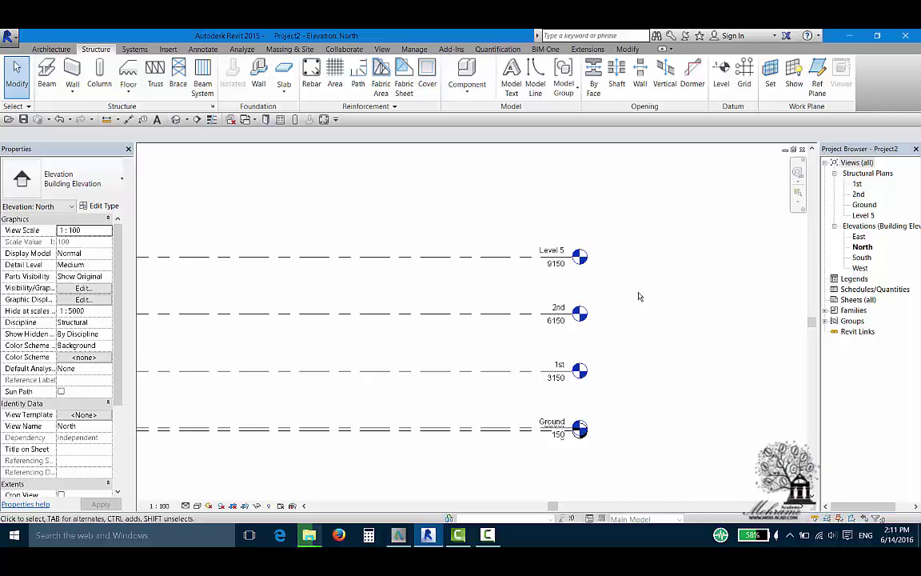
left_click(720, 74)
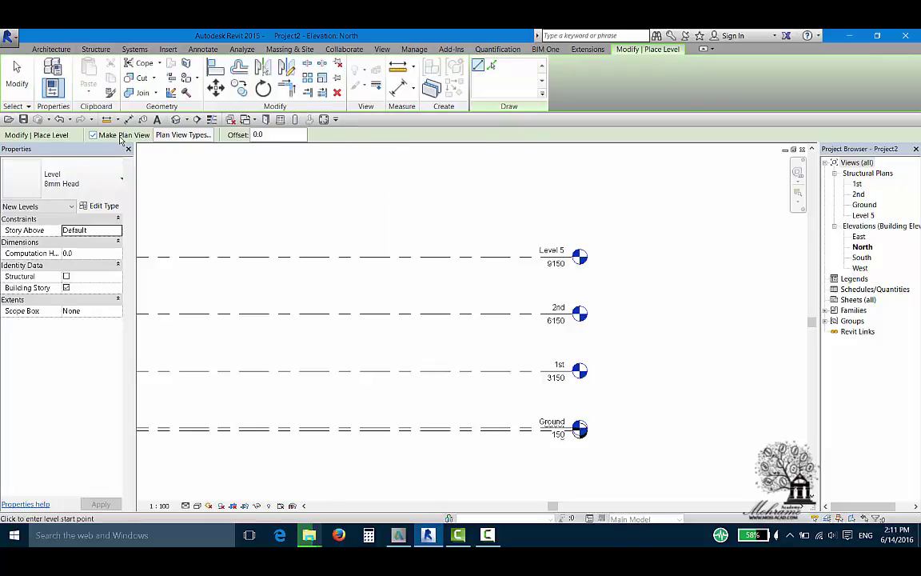
Step: Add Level 6 at 12150, 3000 above Level 5, with its head aligned to the others
left_click(170, 136)
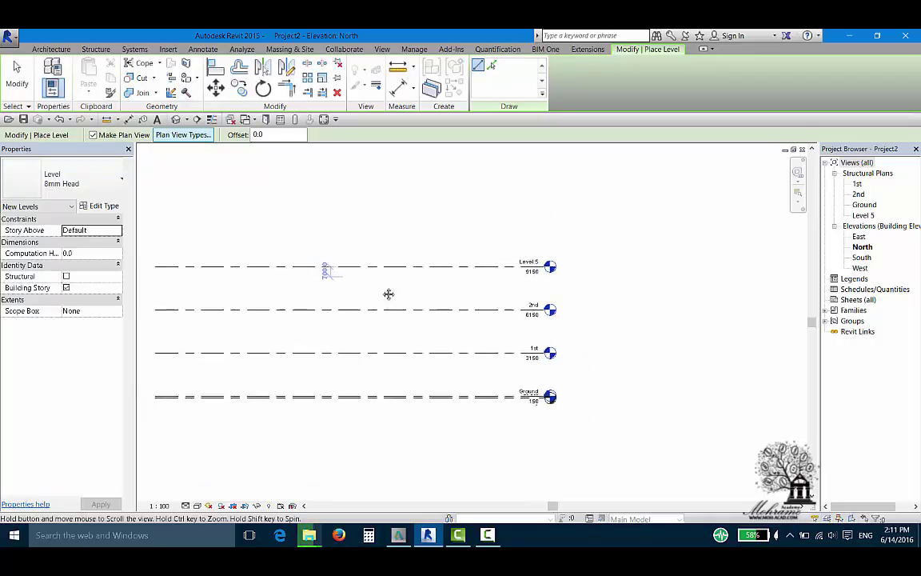
scroll(389, 295, "down", 2)
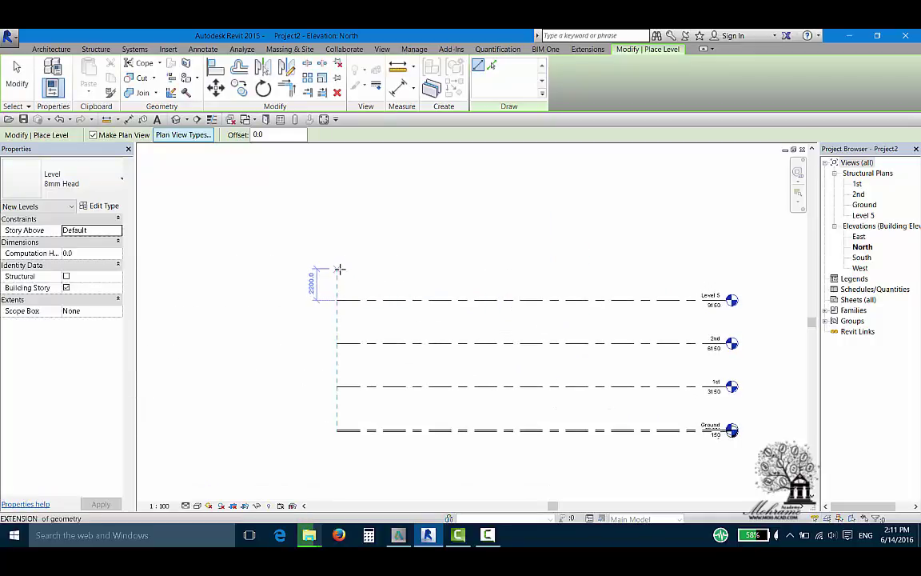
type("300")
key("Return")
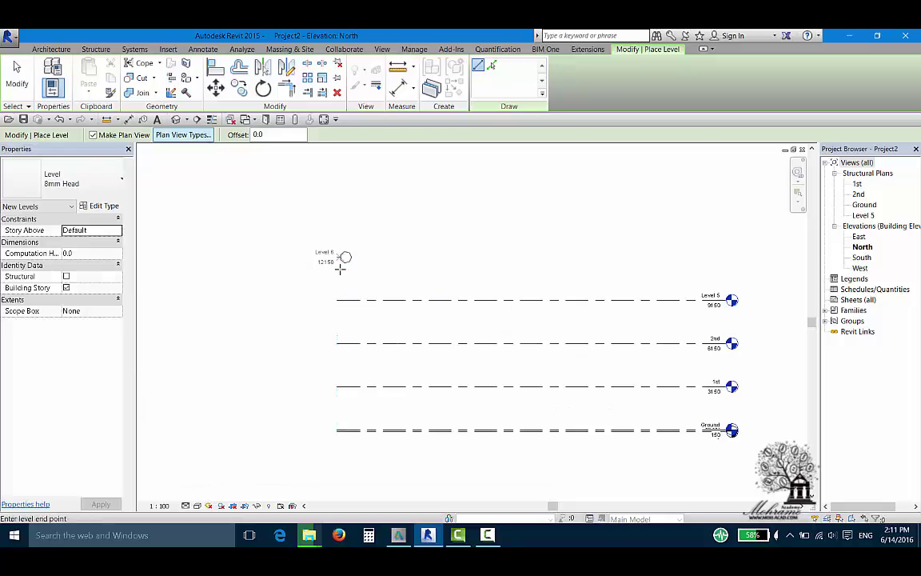
left_click(727, 257)
scroll(552, 276, "up", 2)
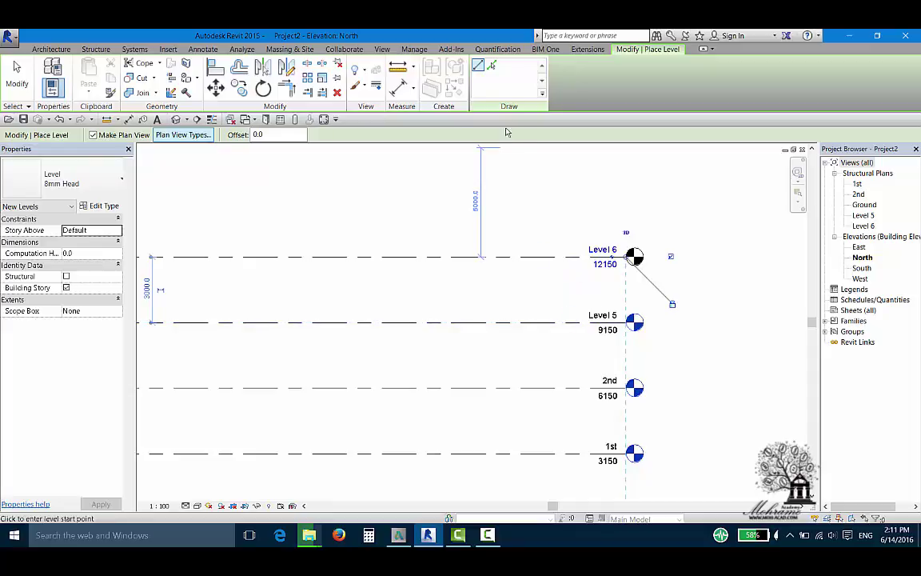
Step: Switch level creation to Pick Lines with a 3000 offset
left_click(493, 66)
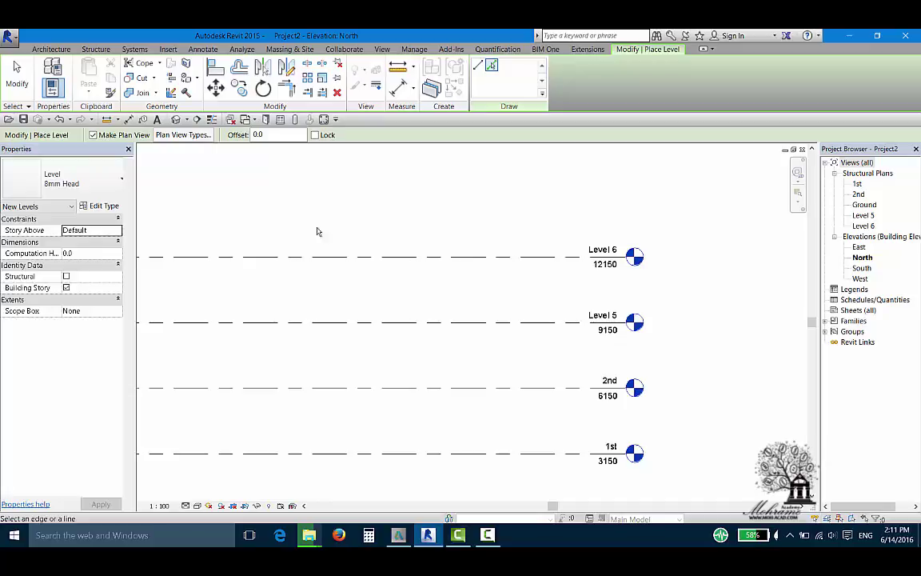
left_click(372, 185)
double_click(264, 135)
type("3000")
key("Return")
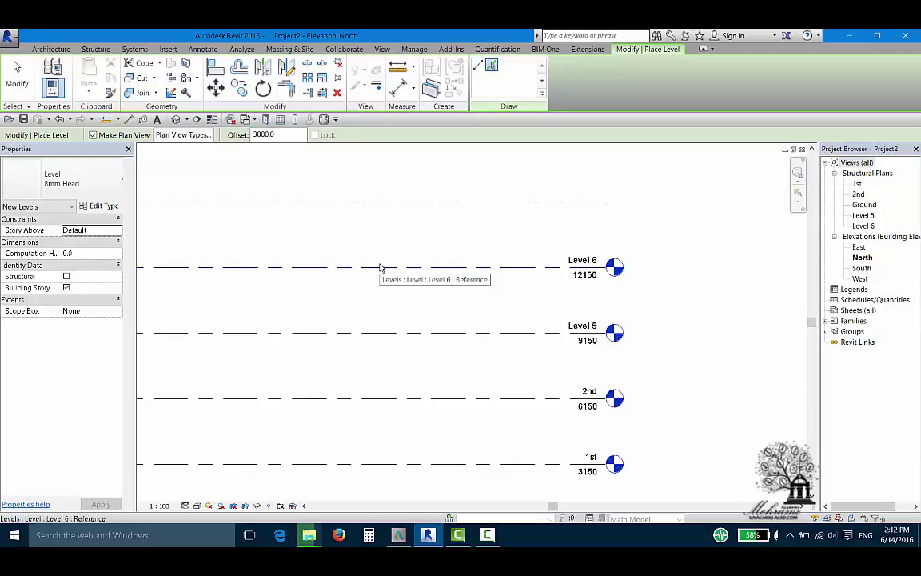
Step: Create Levels 7, 8, 9 and 10, each 3000 above the previous, up to 24150
left_click(380, 267)
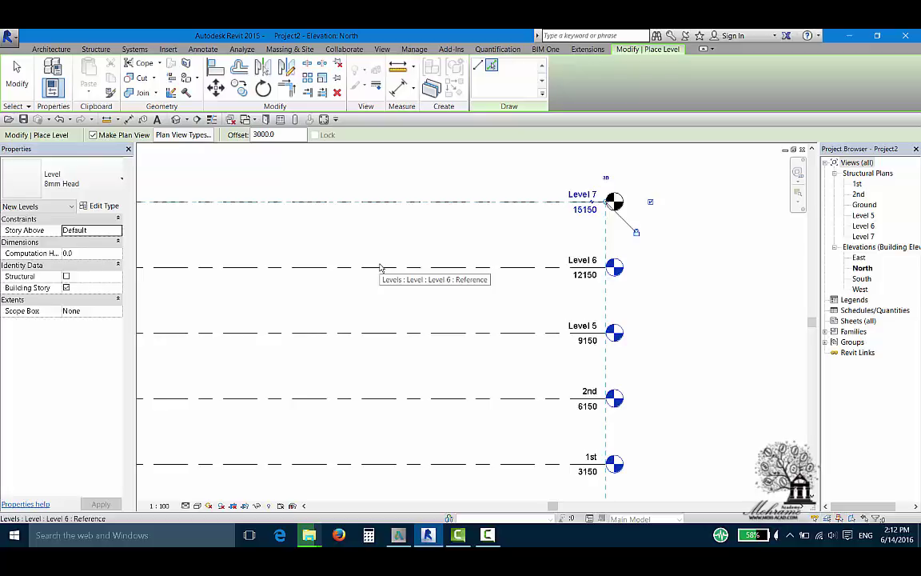
middle_click_drag(391, 280, 410, 334)
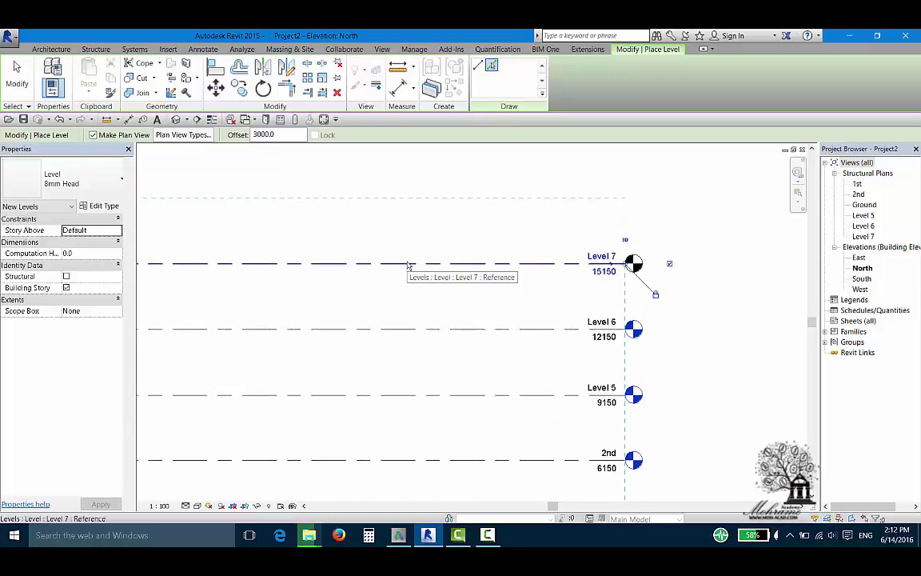
left_click(417, 253)
middle_click_drag(417, 253, 428, 305)
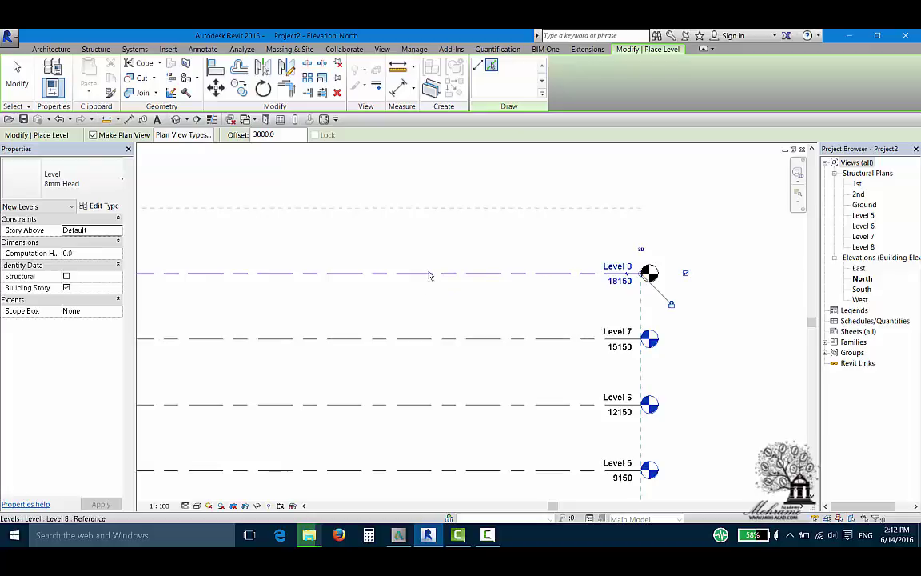
left_click(429, 274)
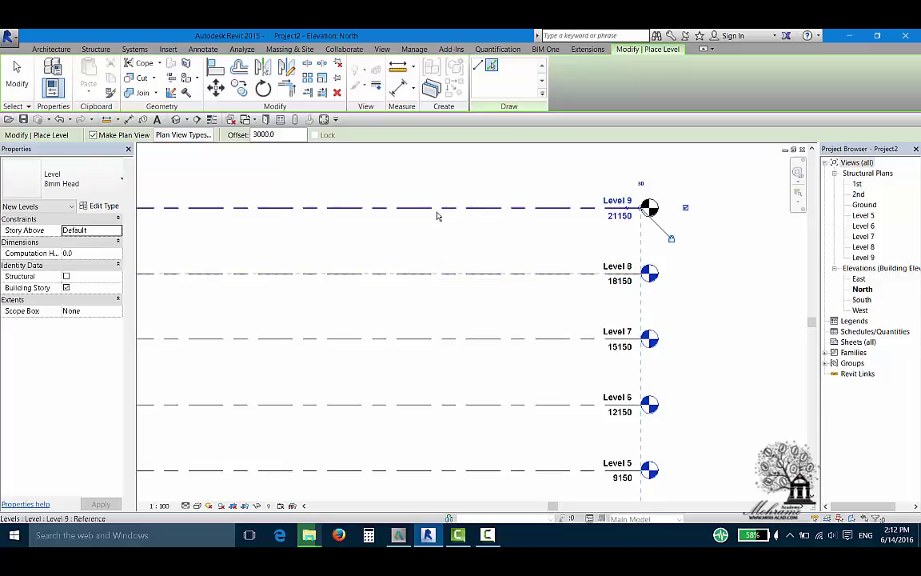
middle_click_drag(437, 216, 451, 257)
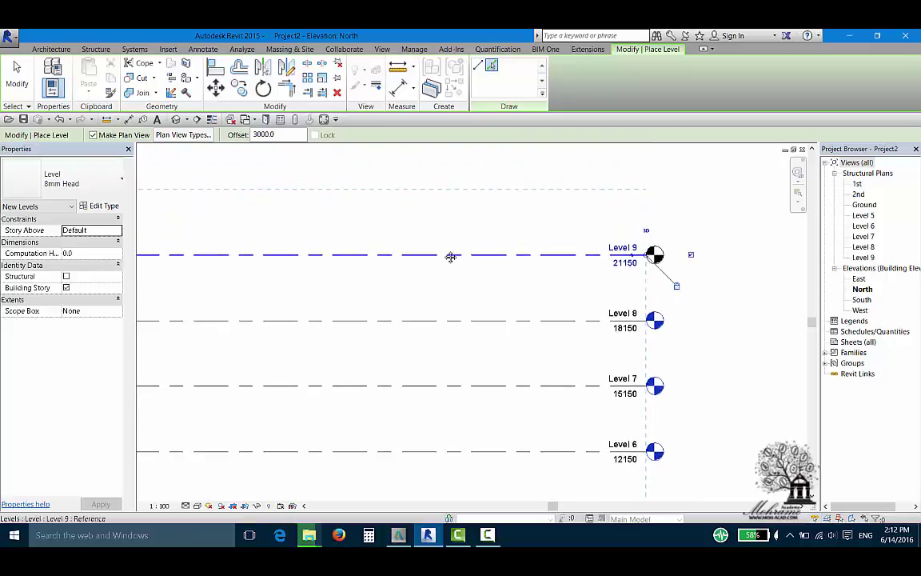
left_click(443, 254)
scroll(435, 222, "down", 3)
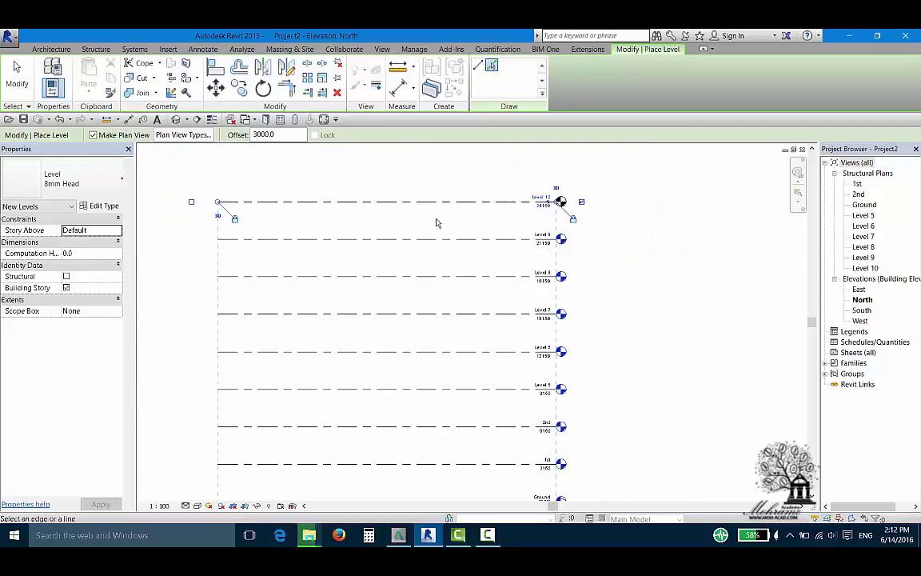
scroll(432, 320, "down", 1)
scroll(480, 452, "up", 2)
Step: Create Level 11 at -2850, 3000 below Ground
scroll(515, 452, "up", 1)
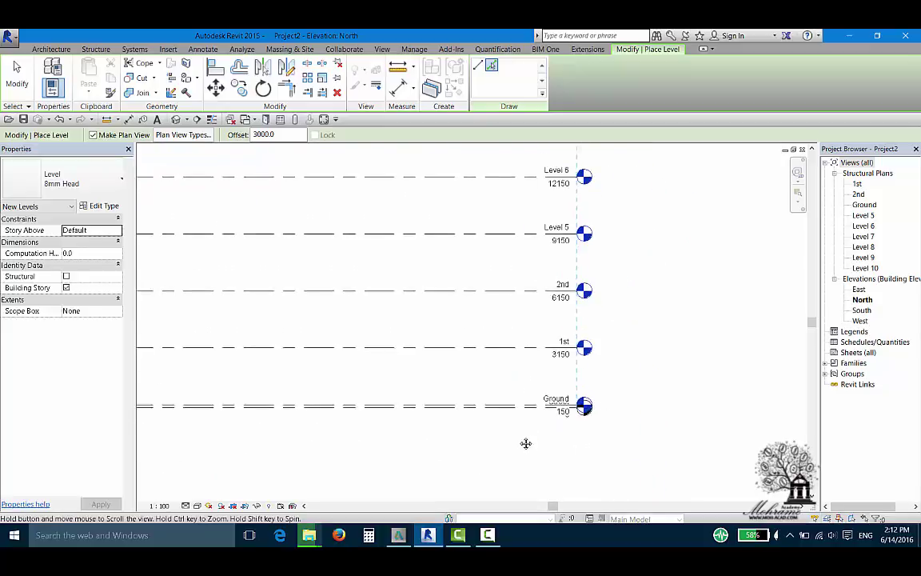
middle_click_drag(526, 443, 536, 364)
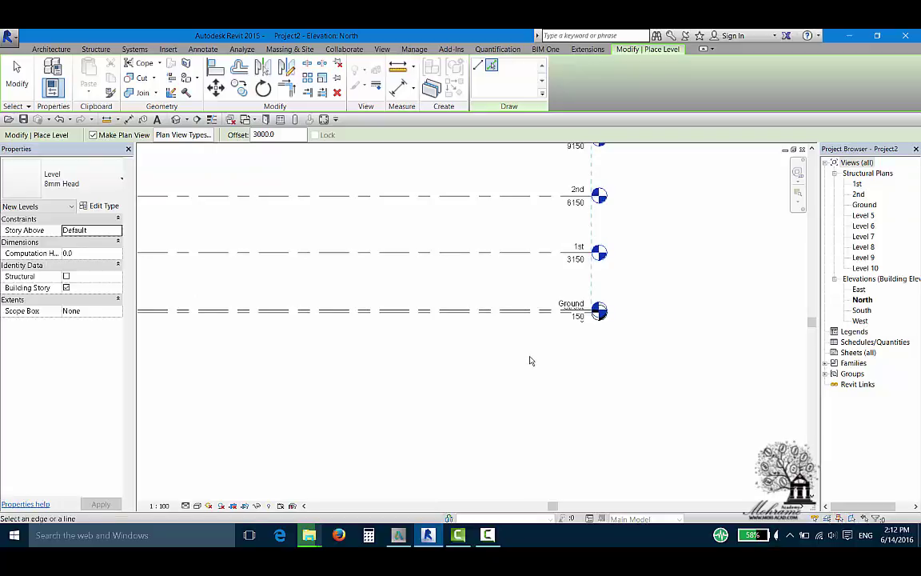
scroll(526, 316, "up", 2)
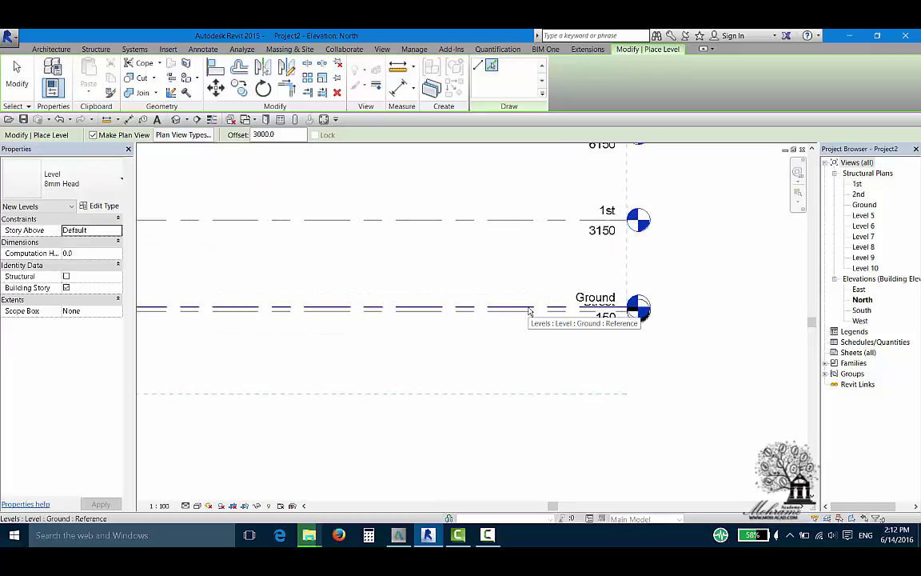
left_click(529, 312)
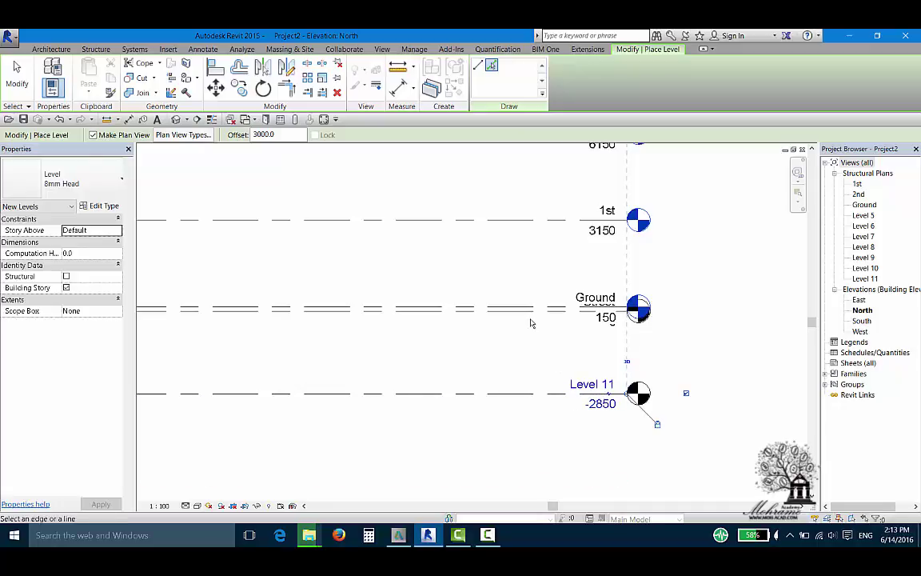
Step: Change the offset to 4000 and place Level 12 at -4000 below Level 11
middle_click_drag(498, 357, 529, 281)
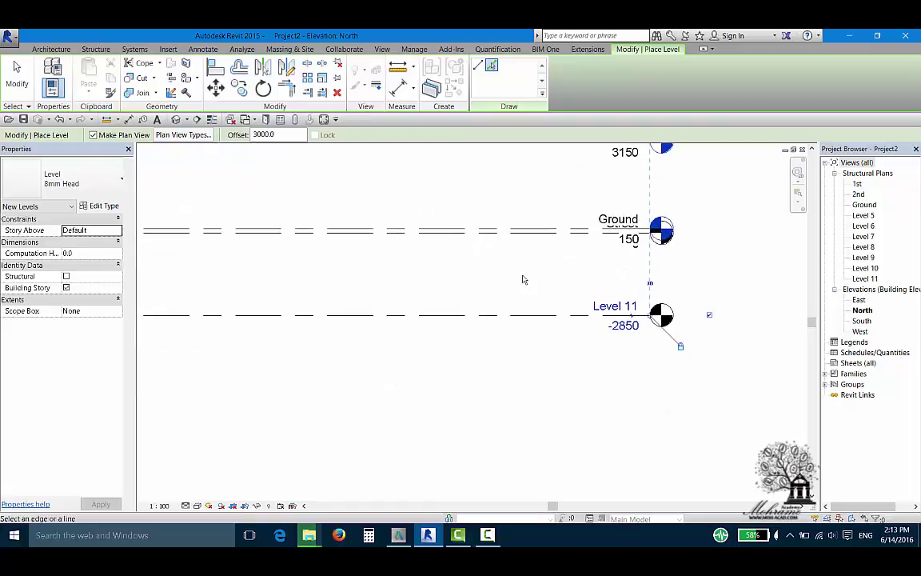
left_click_drag(276, 134, 218, 134)
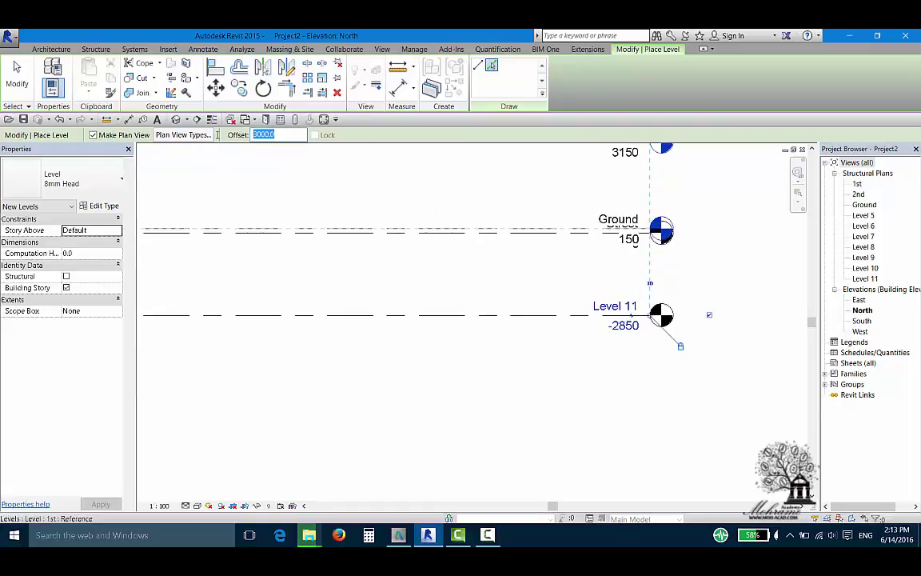
type("40")
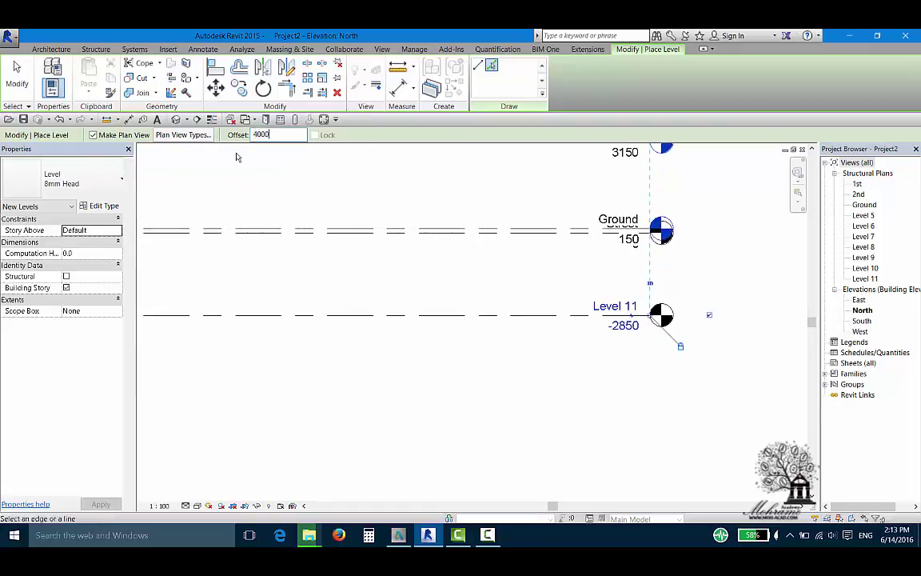
key("Return")
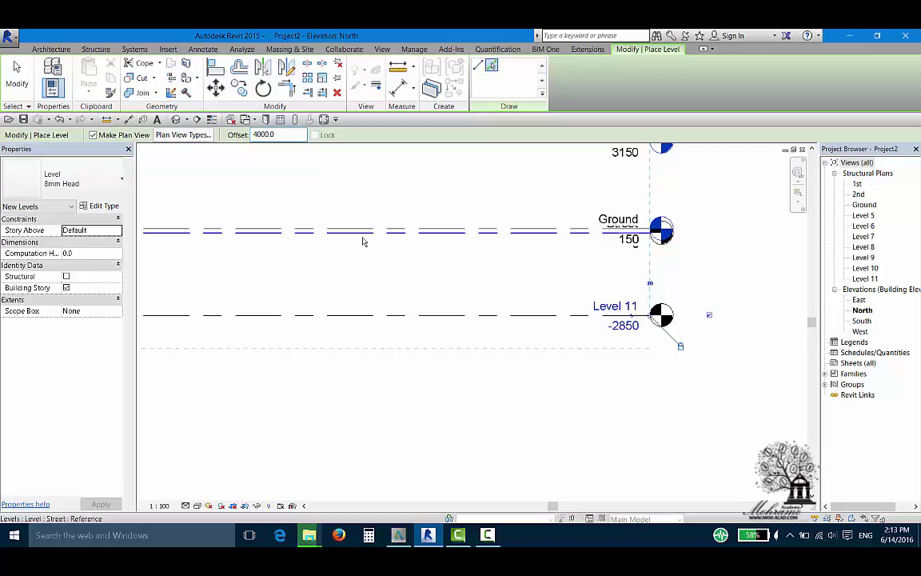
left_click(362, 242)
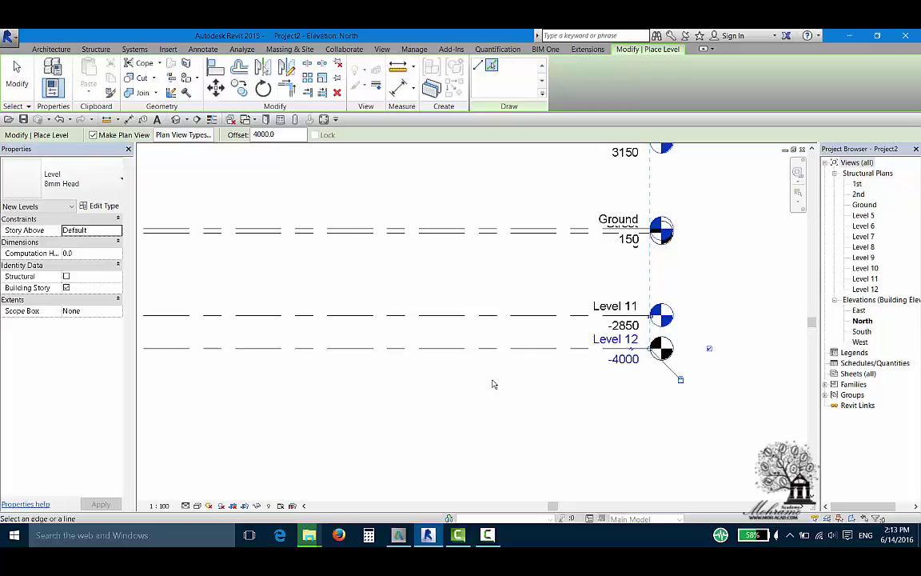
key("Escape")
key("Escape")
scroll(578, 376, "up", 2)
Step: Rename Level 12, Level 11 and Ground to 01-B.O.F, 02-Basement and 03-Ground
left_click(608, 333)
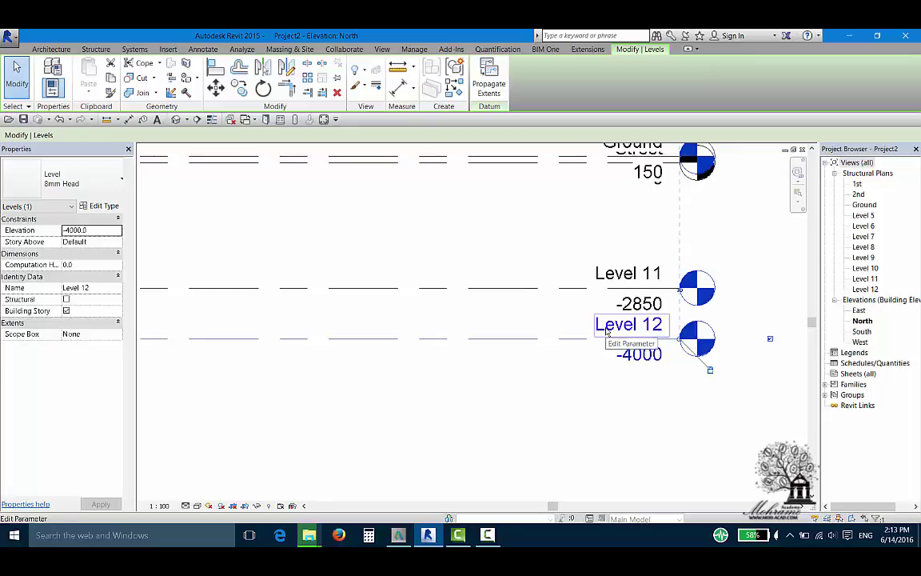
left_click(606, 332)
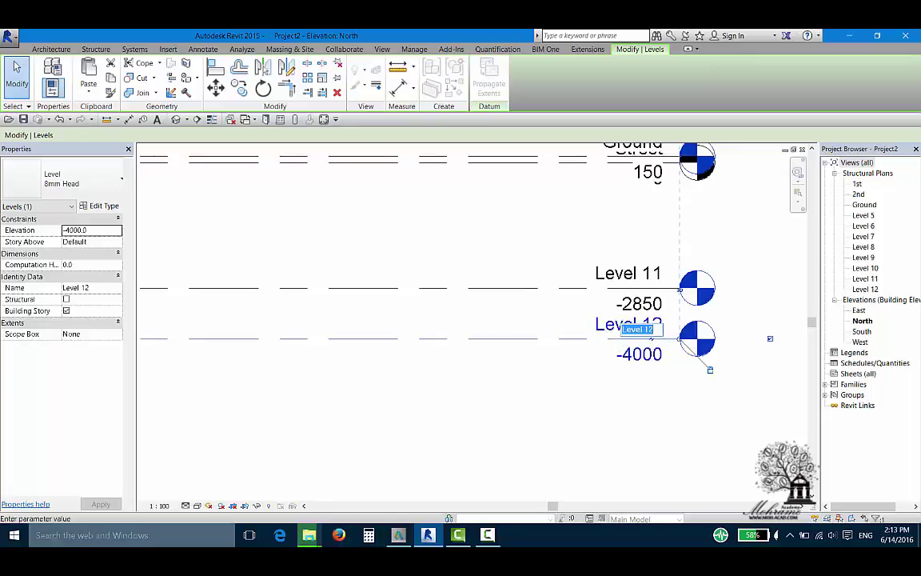
type("01-")
type("B.O.F")
key("Return")
key("Return")
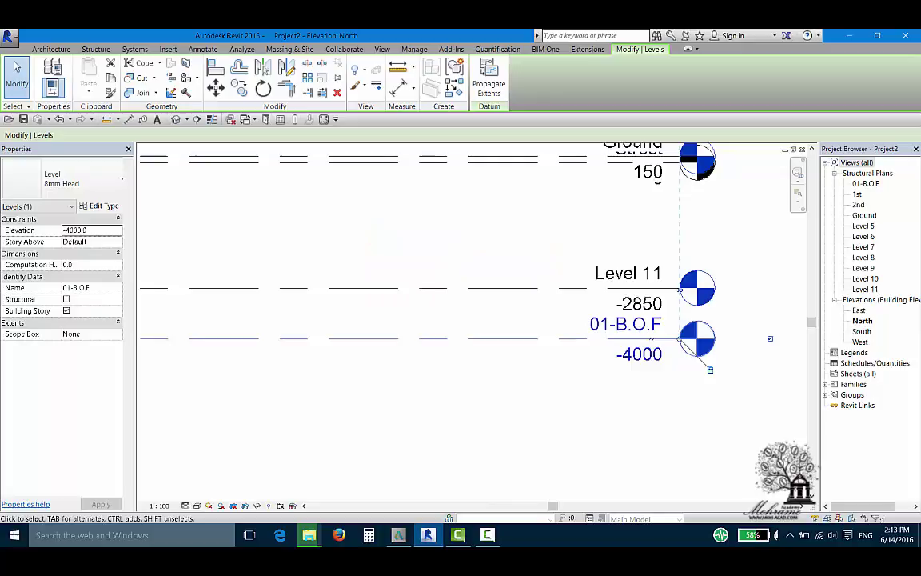
left_click(624, 273)
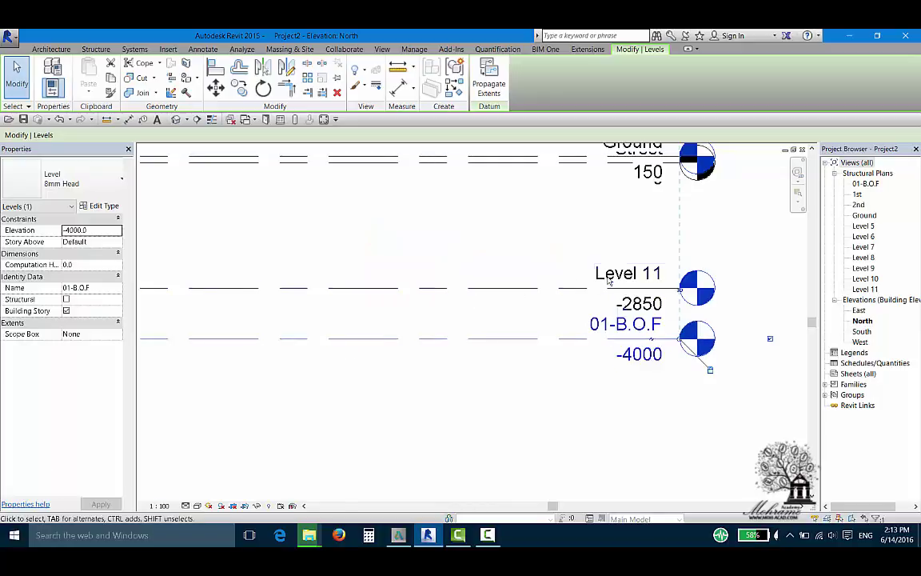
left_click(620, 275)
type("02-B")
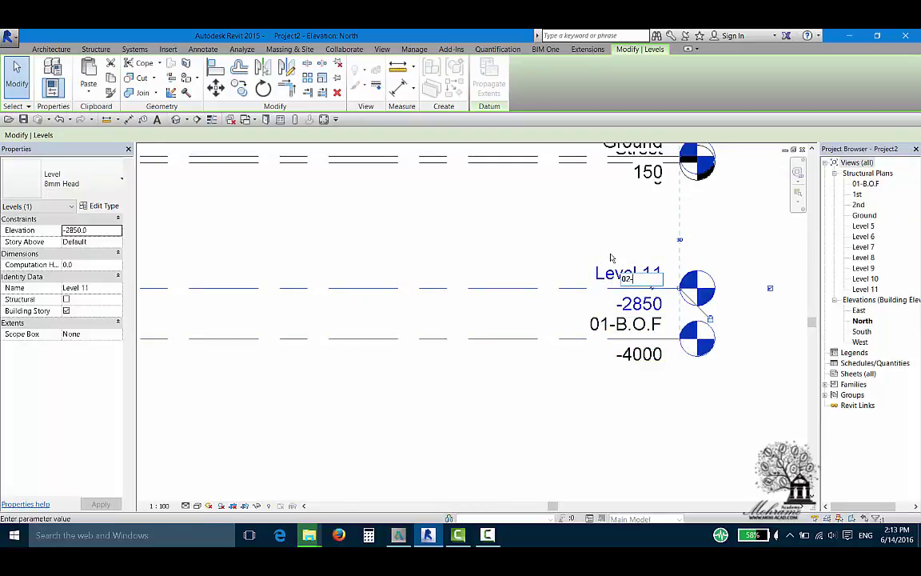
type("as")
type("ement")
key("Return")
key("Return")
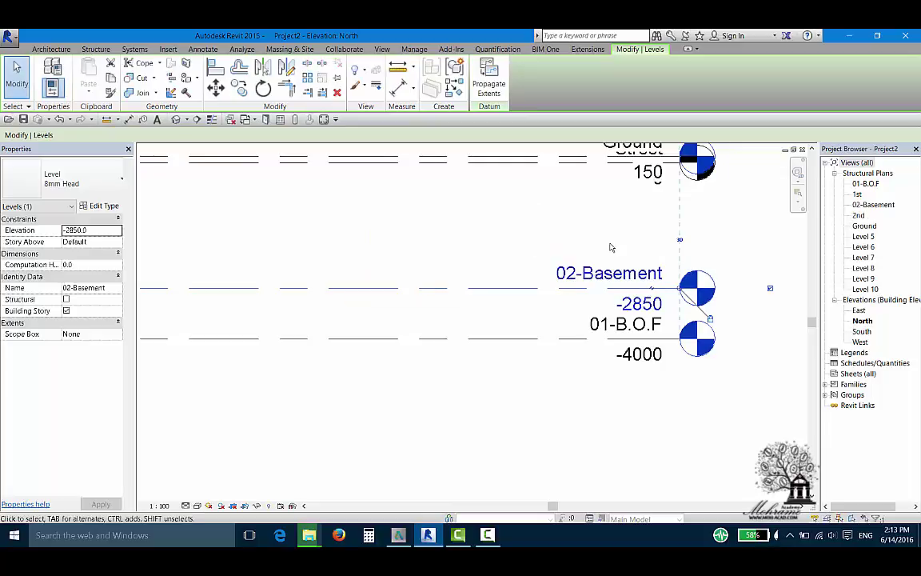
middle_click_drag(611, 257, 602, 302)
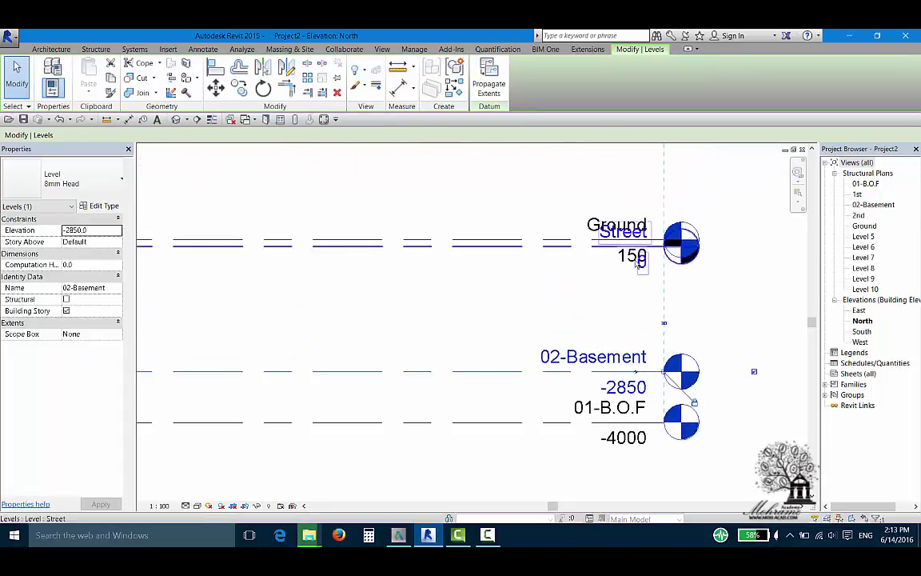
left_click(597, 221)
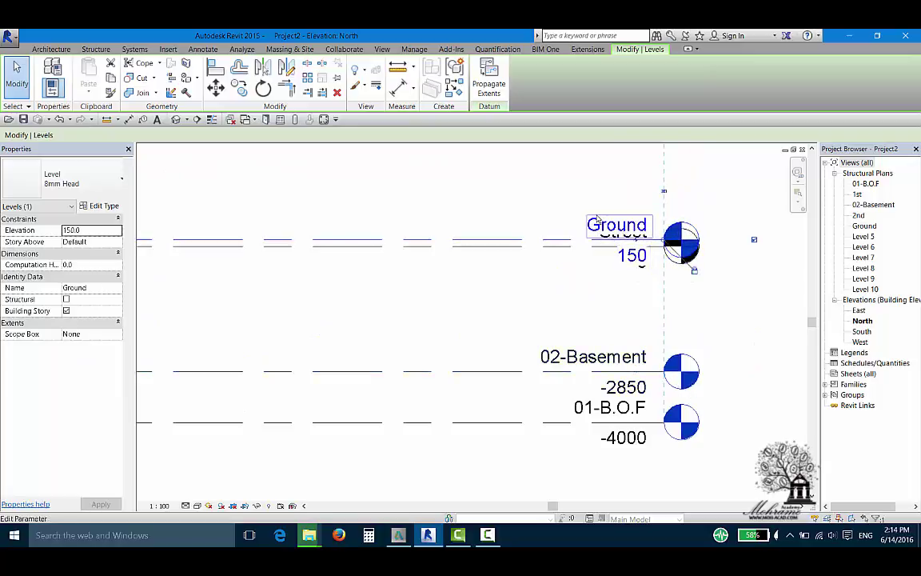
left_click(597, 220)
key("End")
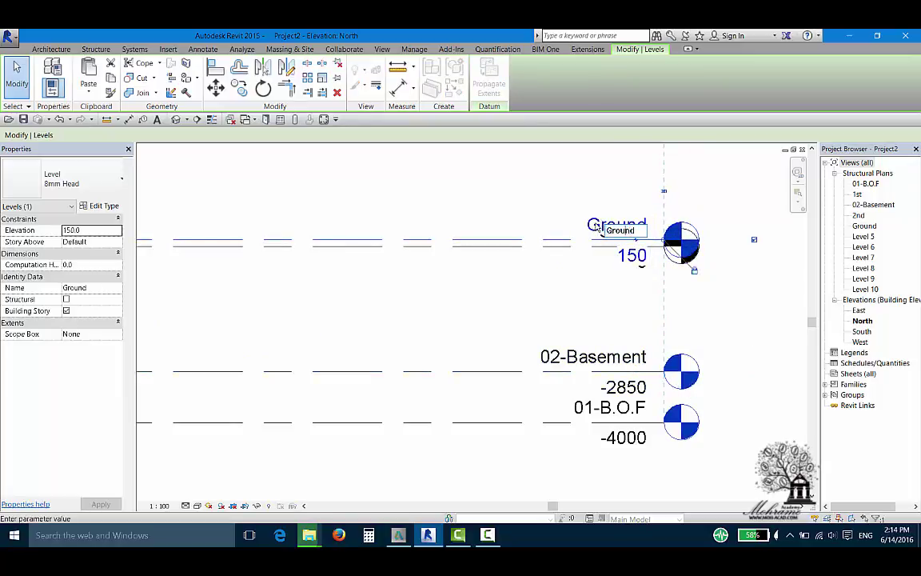
type("03-")
key("Return")
Step: Rename 1st, 2nd and Level 5 to 04-1st, 05-2nd and 06-3rd
scroll(550, 312, "up", 2)
scroll(623, 291, "up", 2)
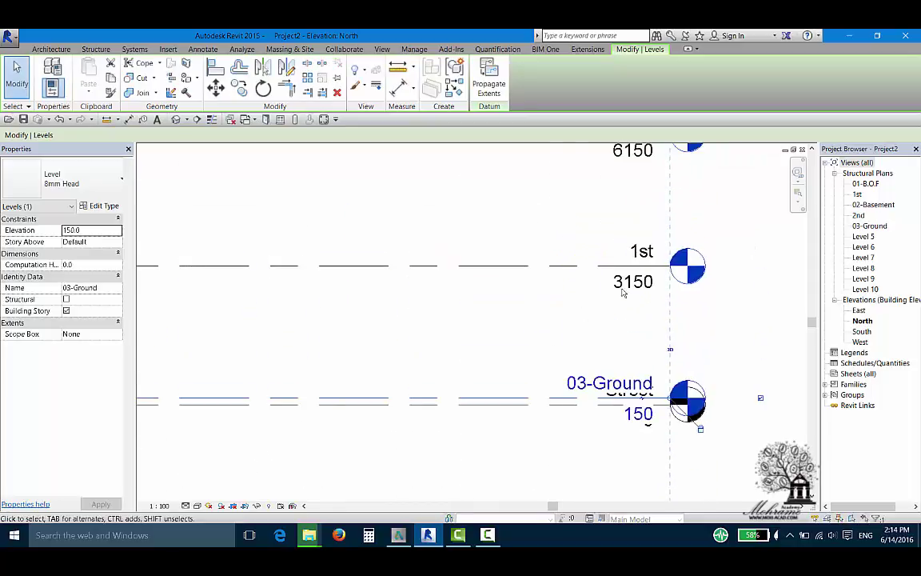
left_click(643, 253)
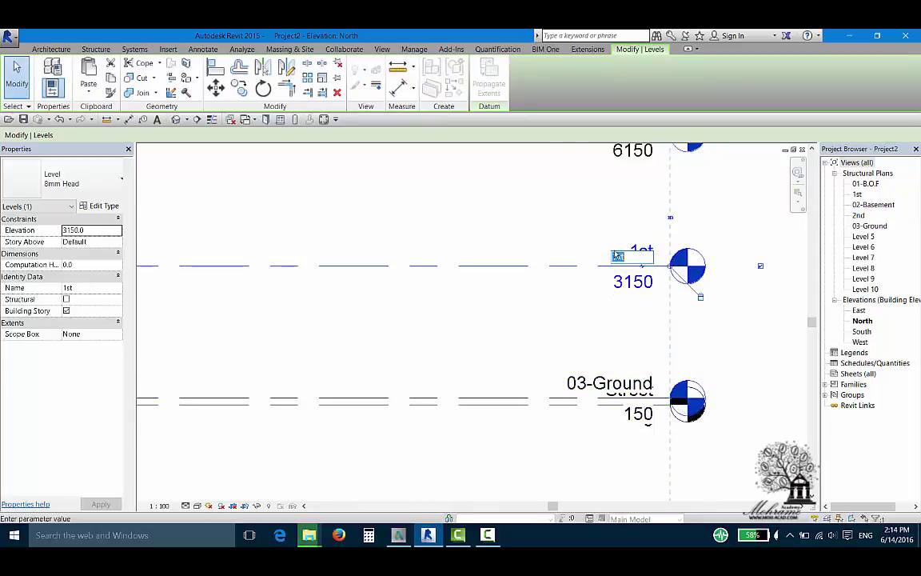
type("03-")
key("Return")
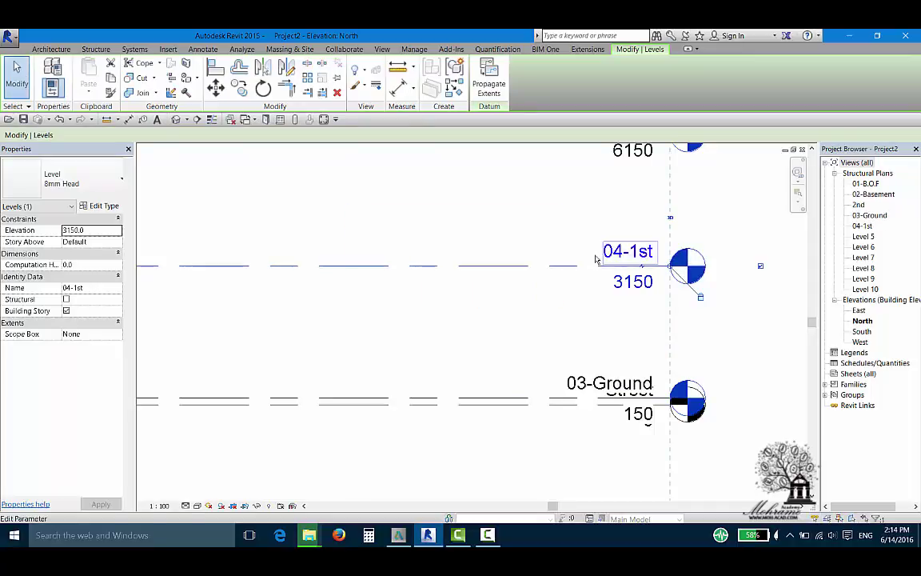
middle_click_drag(592, 280, 580, 382)
left_click(626, 257)
left_click(630, 259)
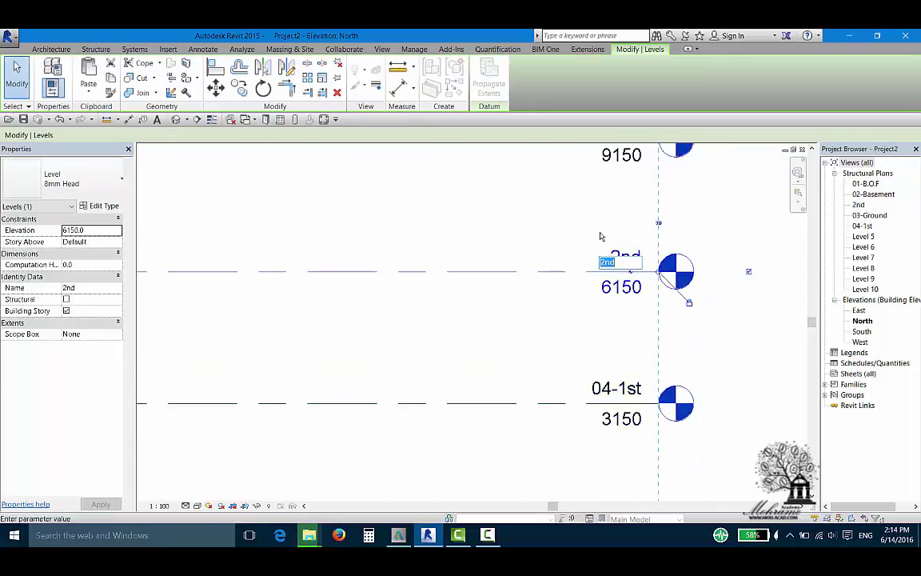
type("05")
type("-")
key("Return")
middle_click_drag(602, 240, 572, 357)
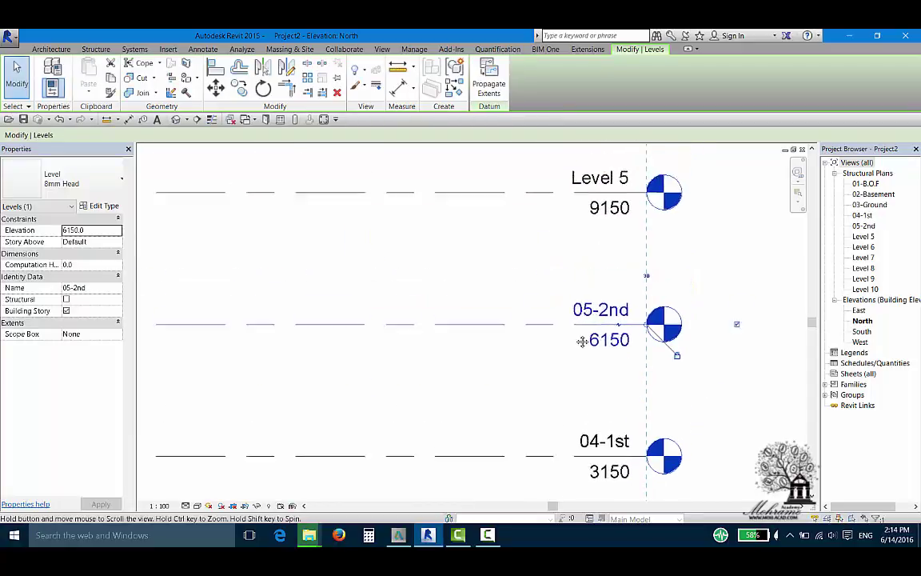
left_click(599, 248)
left_click(599, 248)
type("06-3rd")
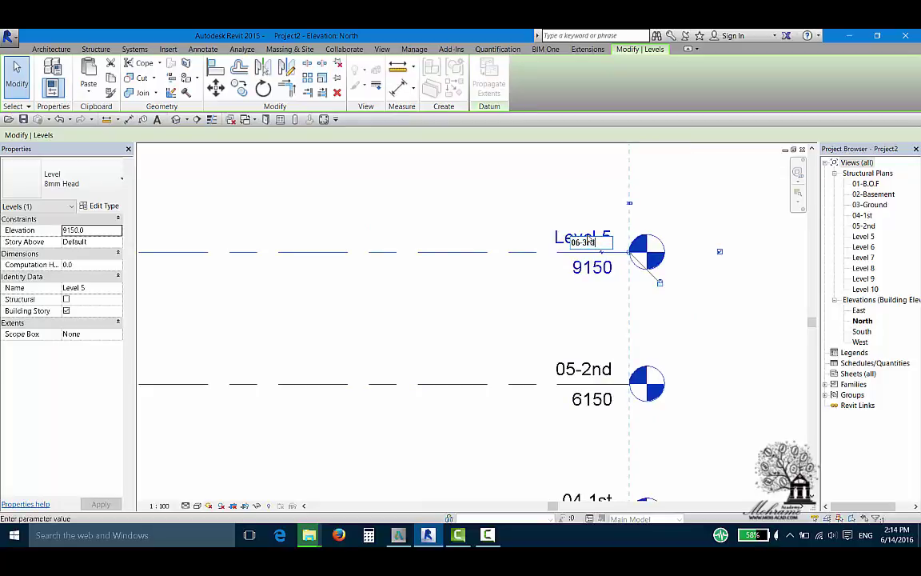
key("Return")
scroll(584, 244, "down", 2)
middle_click_drag(552, 259, 540, 291)
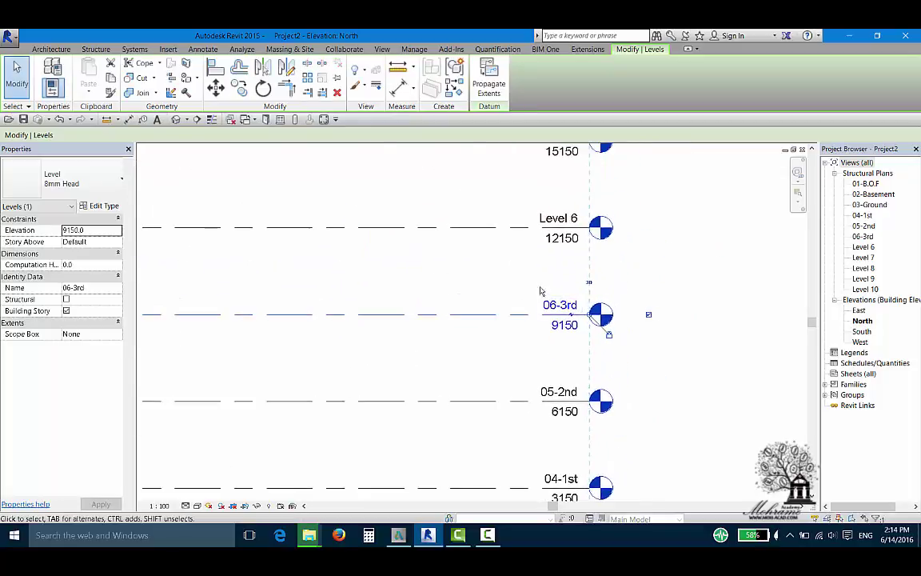
scroll(536, 262, "down", 3)
scroll(520, 272, "down", 1)
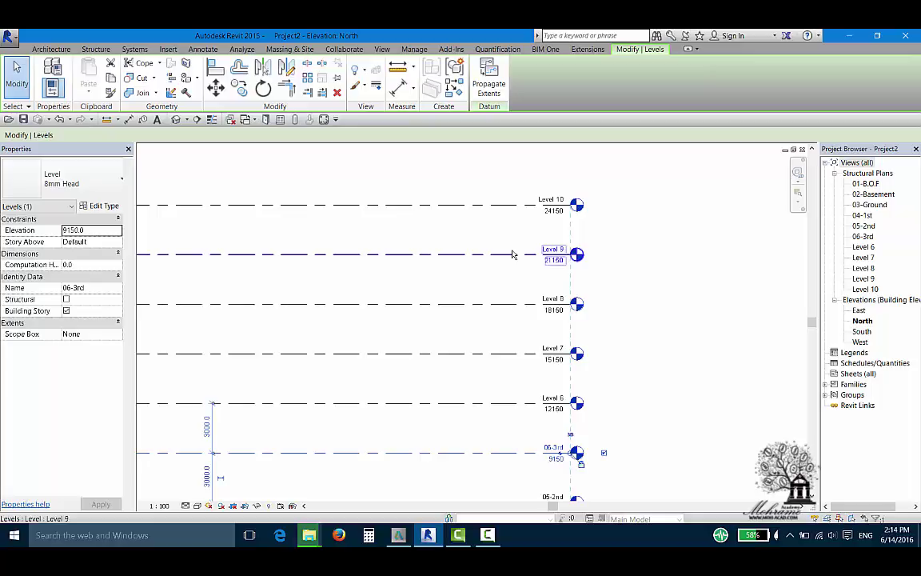
scroll(512, 254, "down", 2)
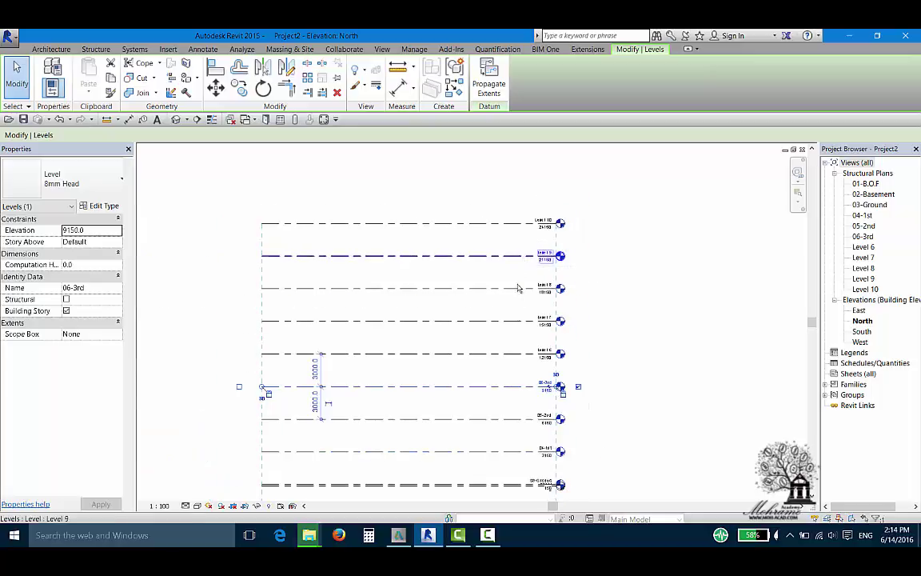
middle_click_drag(519, 288, 539, 246)
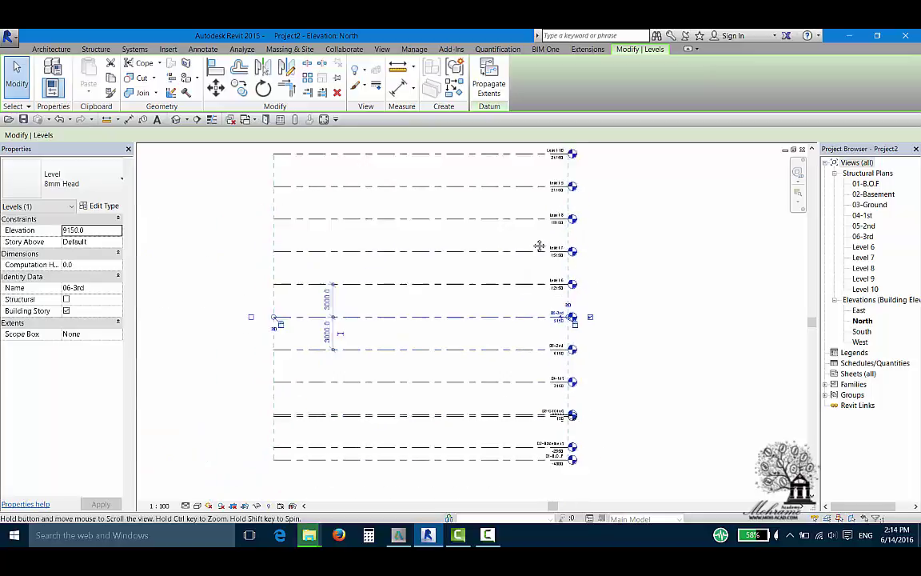
left_click(602, 248)
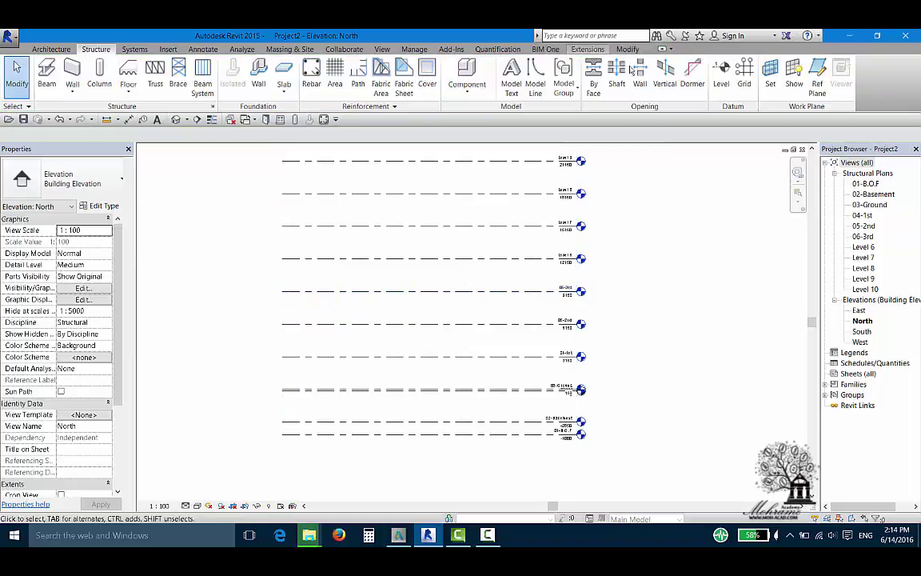
left_click(721, 74)
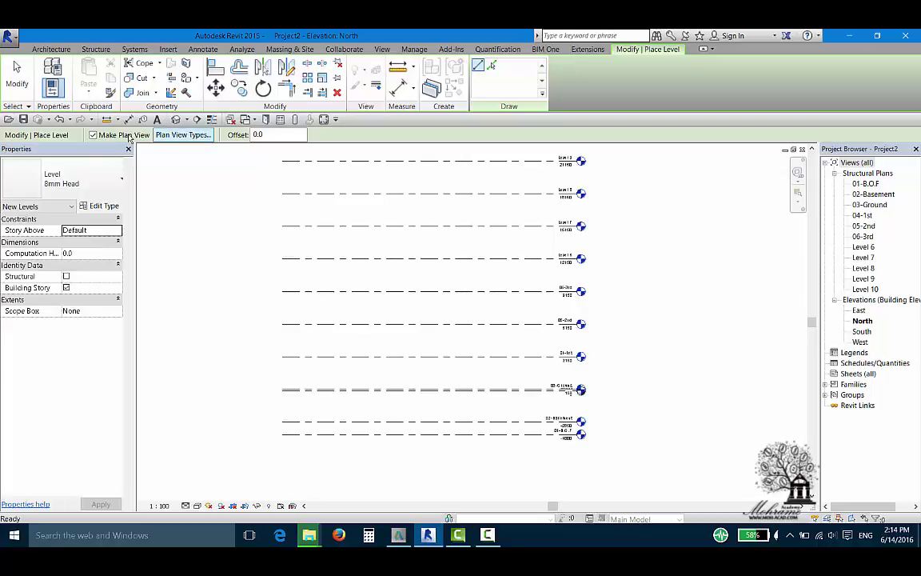
left_click(182, 134)
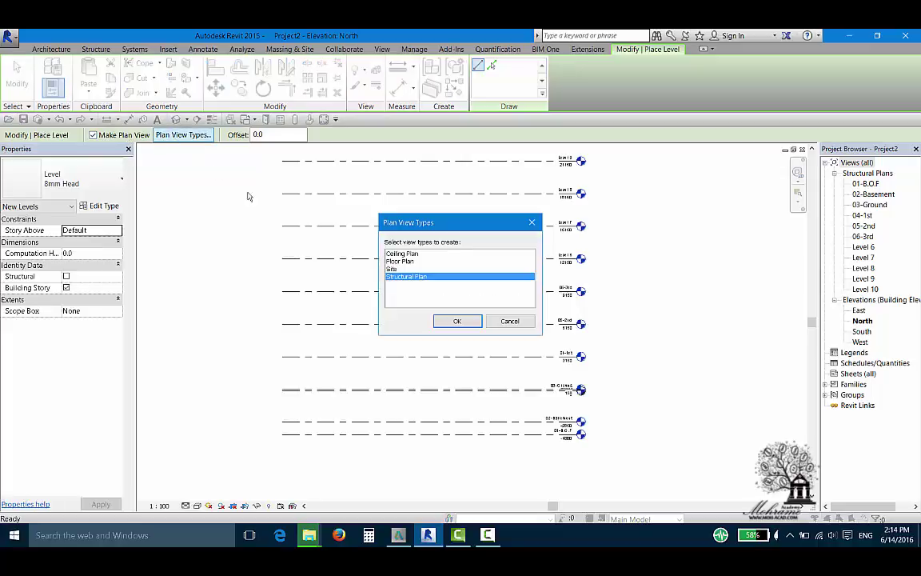
left_click(455, 320)
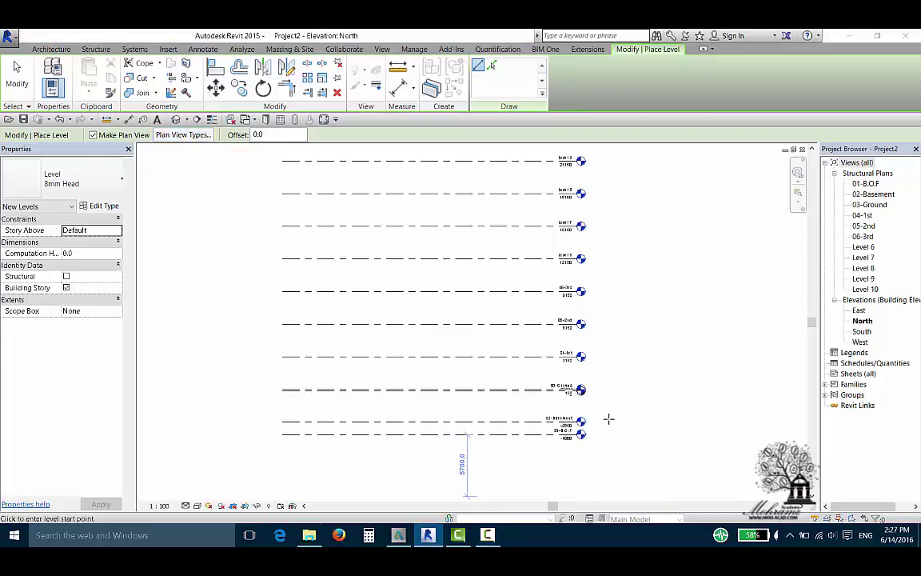
key("Escape")
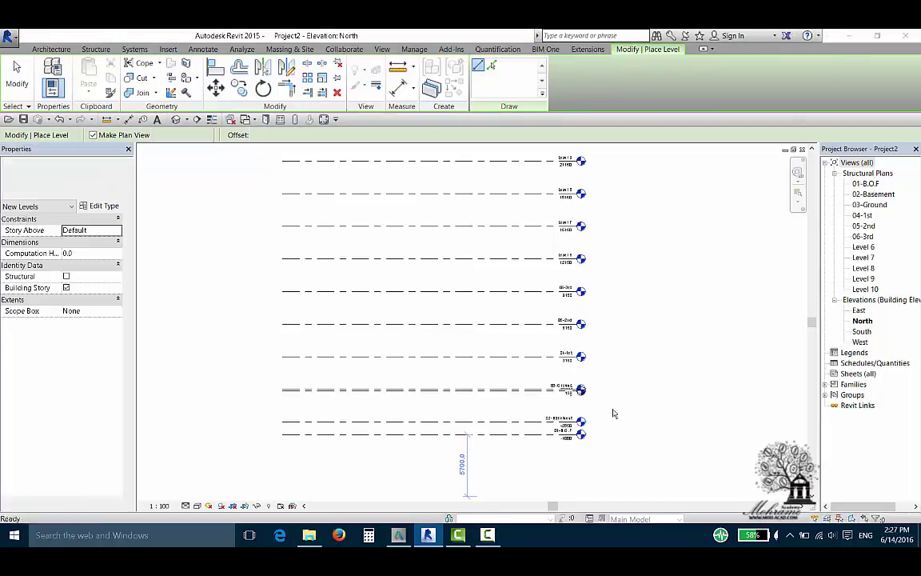
key("Escape")
Step: Select the Street level at elevation 0.0, which overlaps 03-Ground
middle_click_drag(512, 344, 507, 423)
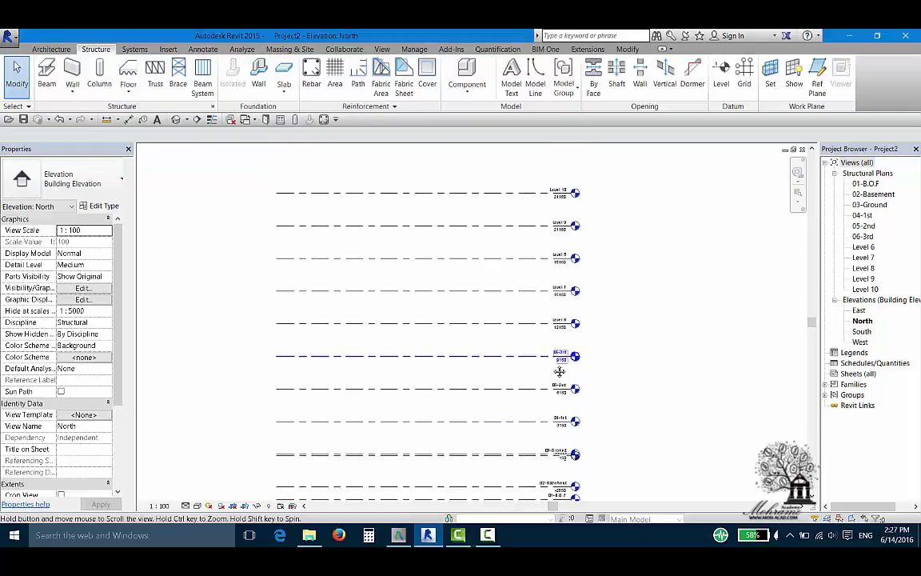
middle_click_drag(532, 280, 536, 238)
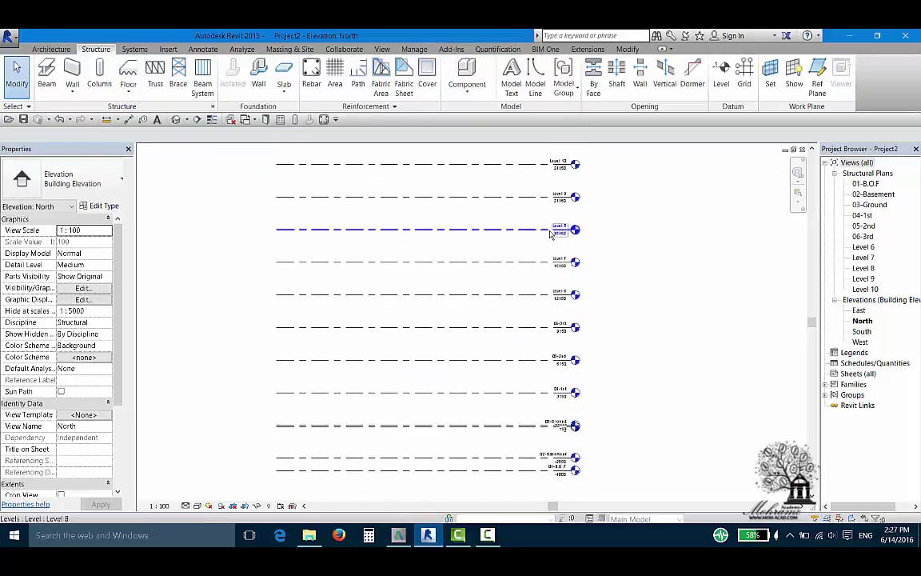
scroll(536, 368, "down", 1)
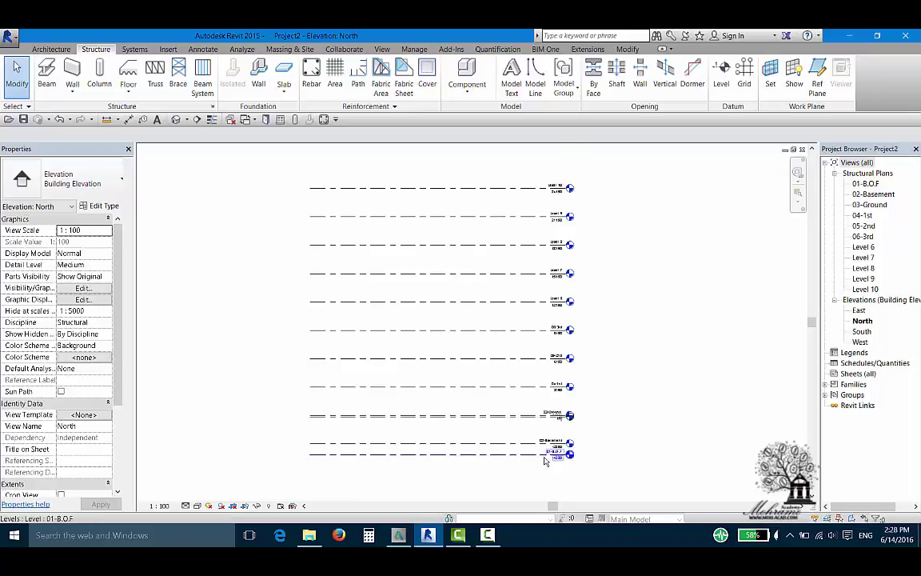
scroll(546, 451, "up", 2)
left_click(542, 402)
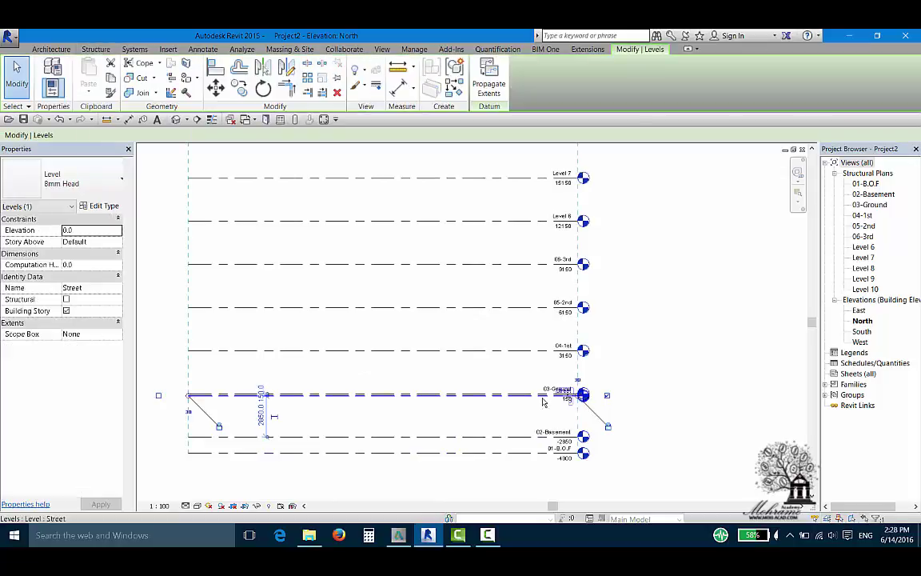
Step: Tick Symbol at End 1 Default in the 8mm Head level type so heads show at both ends
left_click(94, 210)
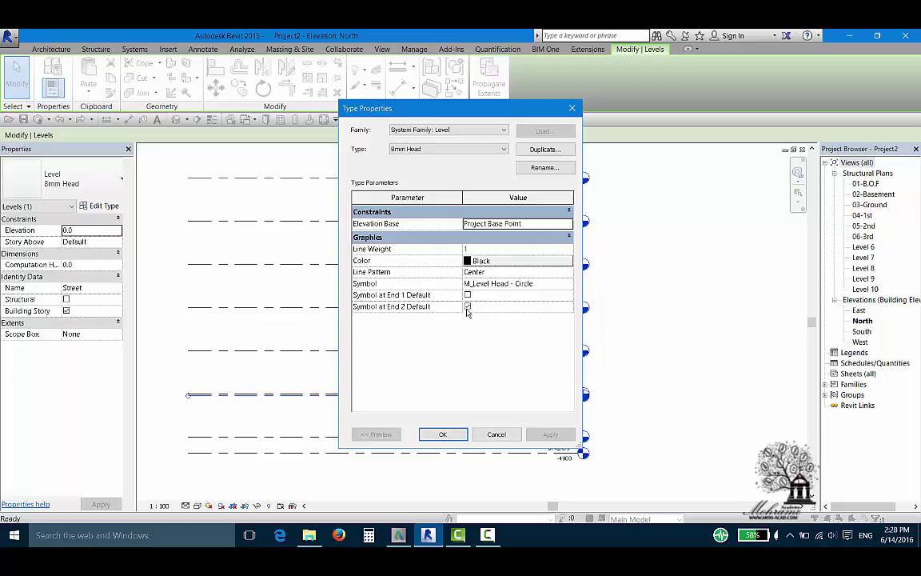
left_click(468, 295)
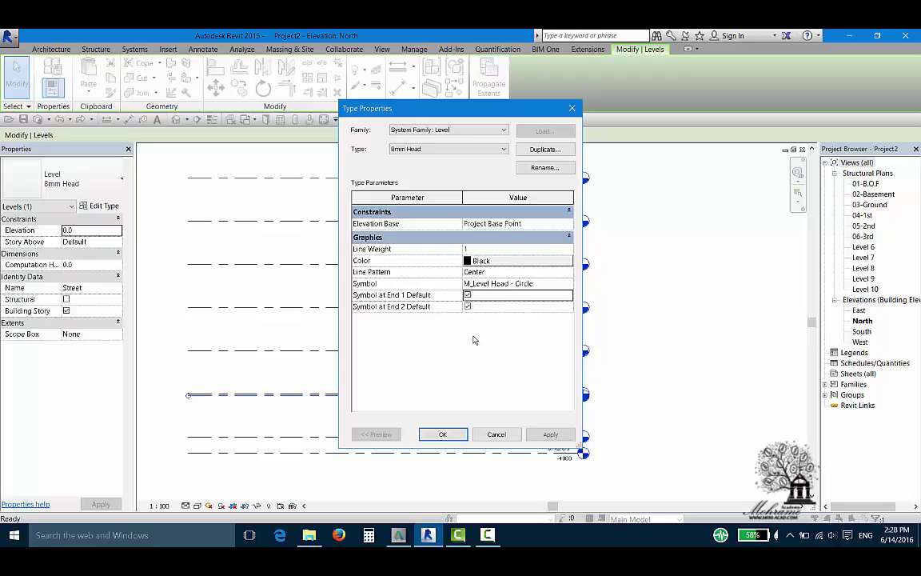
left_click(442, 434)
scroll(502, 362, "down", 2)
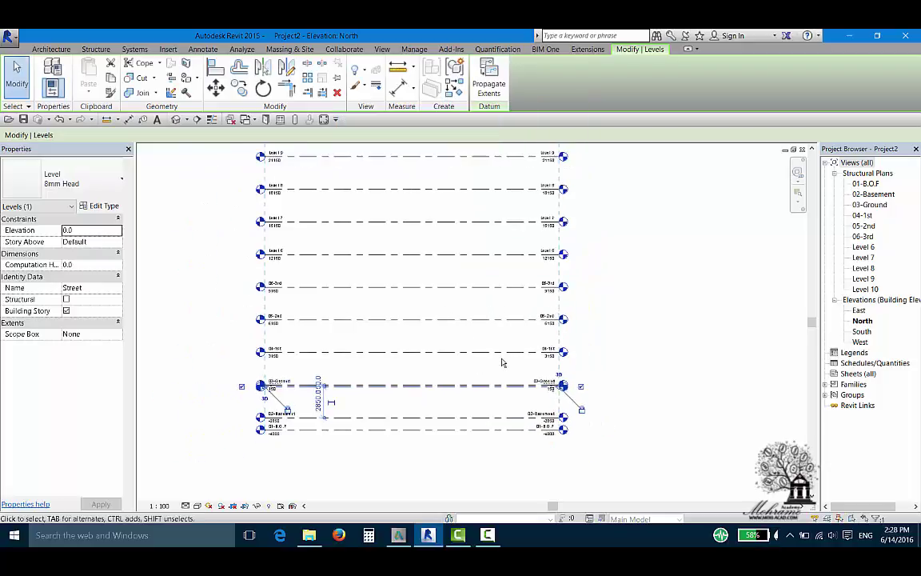
scroll(501, 362, "down", 1)
Step: Select level 05-2nd, cancelling an accidental move
scroll(490, 390, "down", 1)
left_click(587, 314)
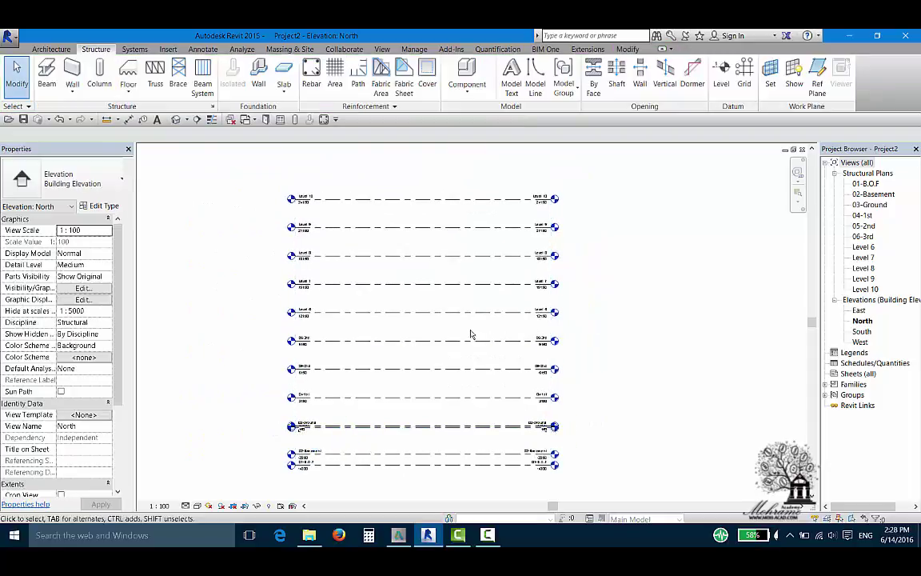
middle_click_drag(469, 335, 500, 318)
left_click(448, 347)
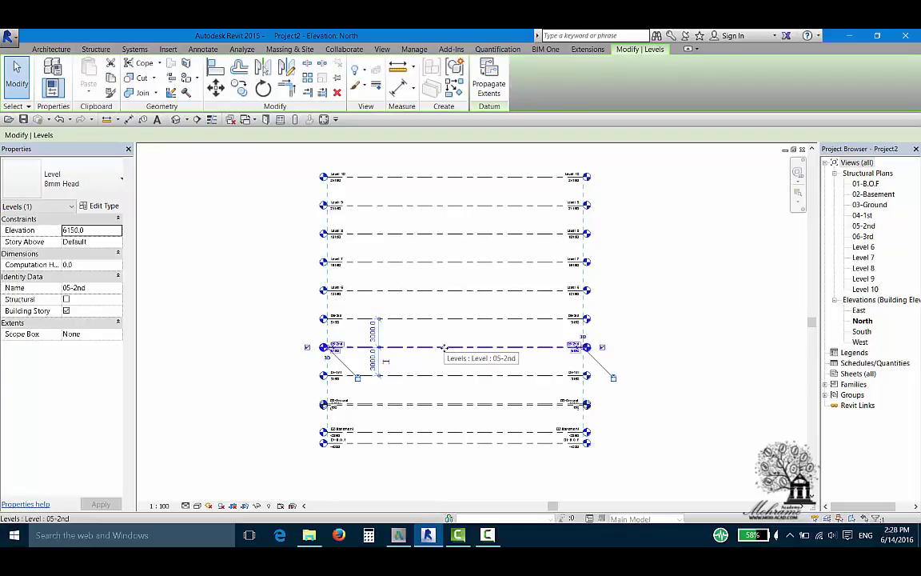
scroll(324, 344, "up", 1)
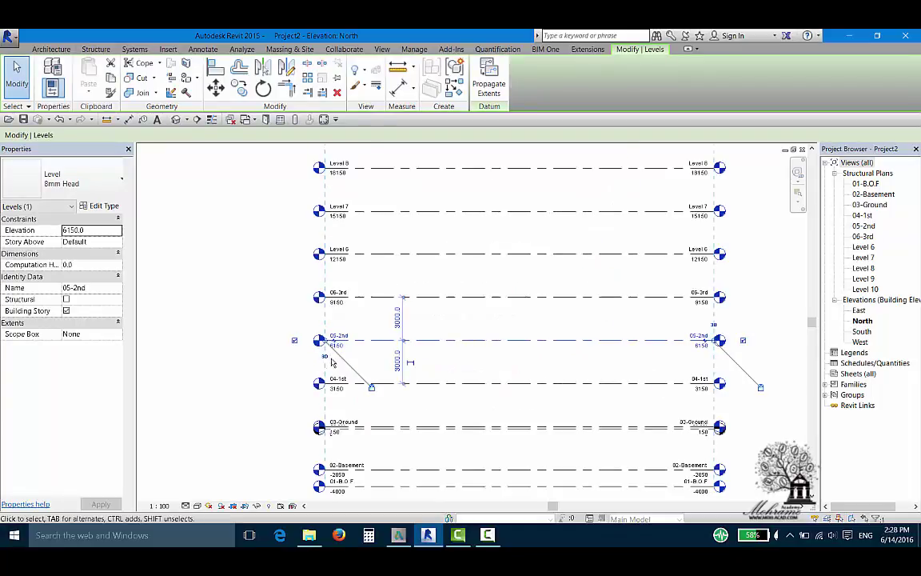
scroll(324, 344, "up", 2)
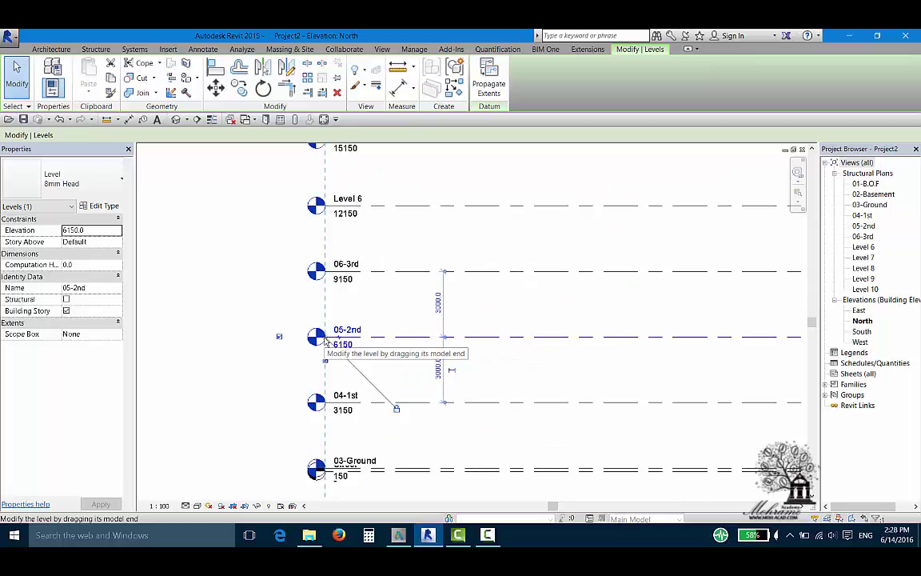
left_click_drag(325, 342, 327, 322, "ctrl")
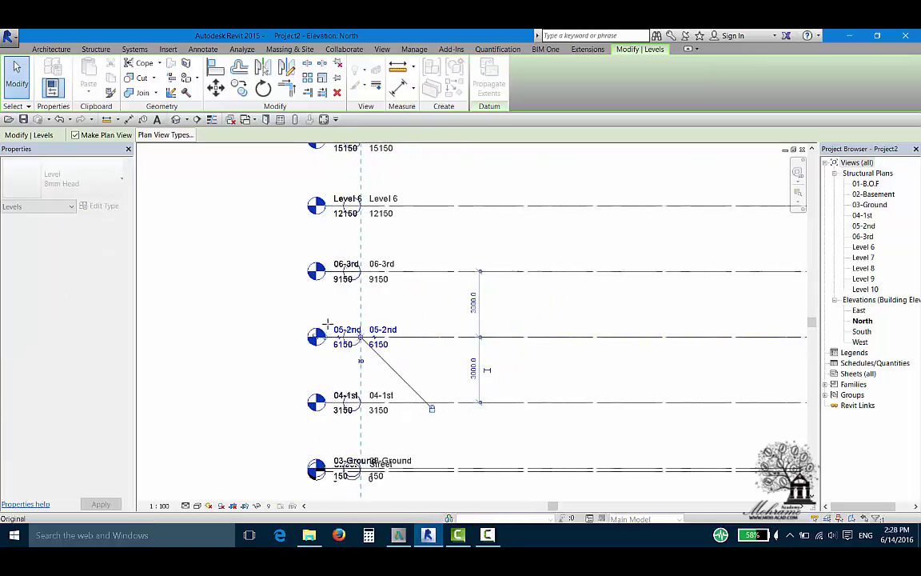
key("Escape")
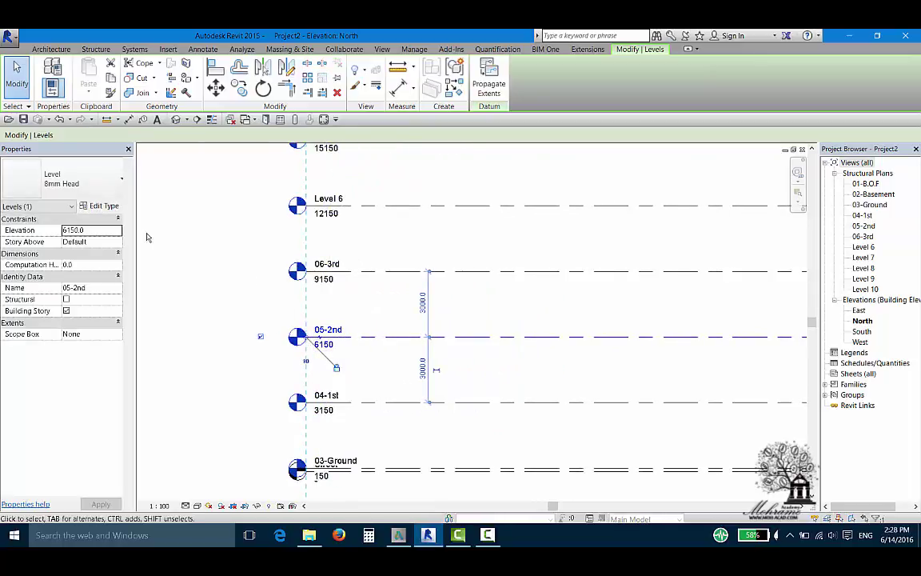
Step: Untick Symbol at End 2 Default in the level type so only left-end heads show
left_click(100, 206)
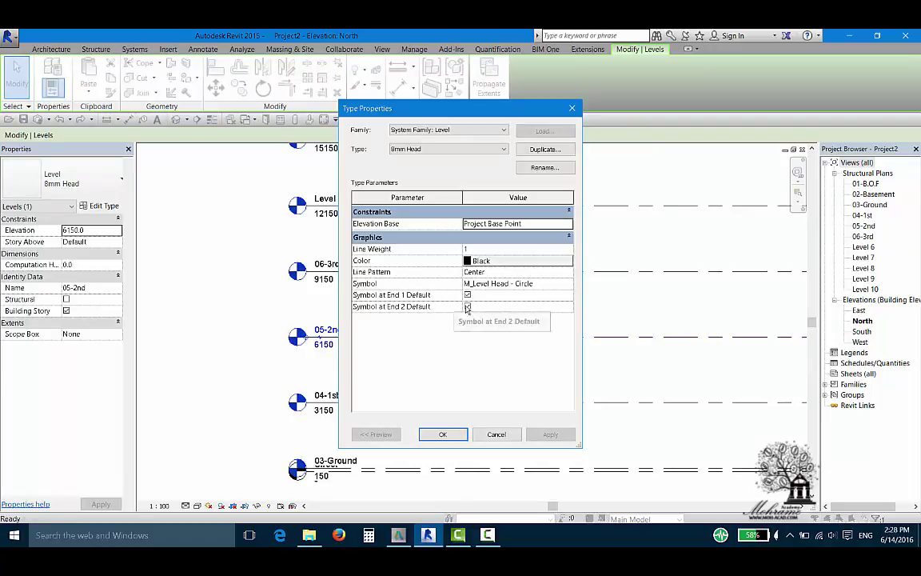
left_click(468, 307)
left_click(442, 434)
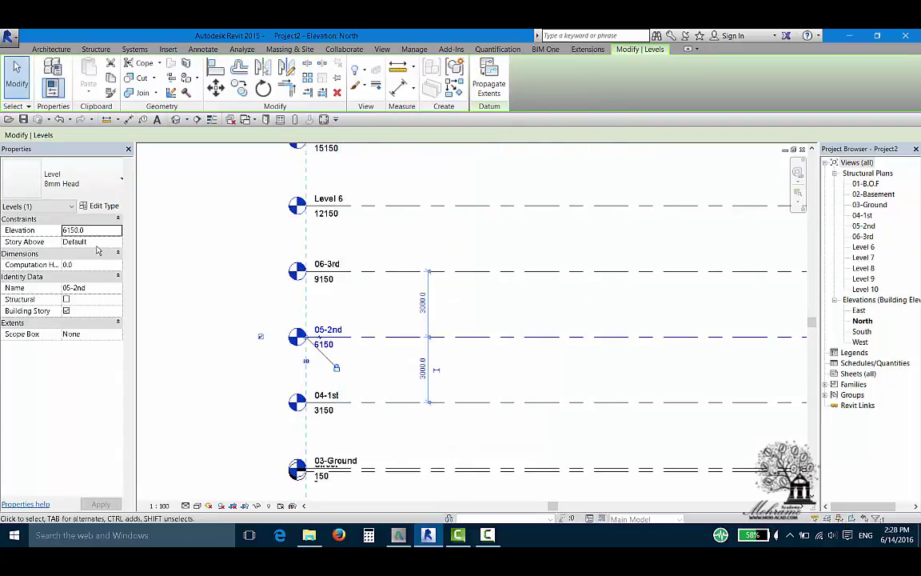
left_click(100, 205)
Step: Drag the level right-end grips, extending and realigning the 05-2nd line's end
left_click(442, 434)
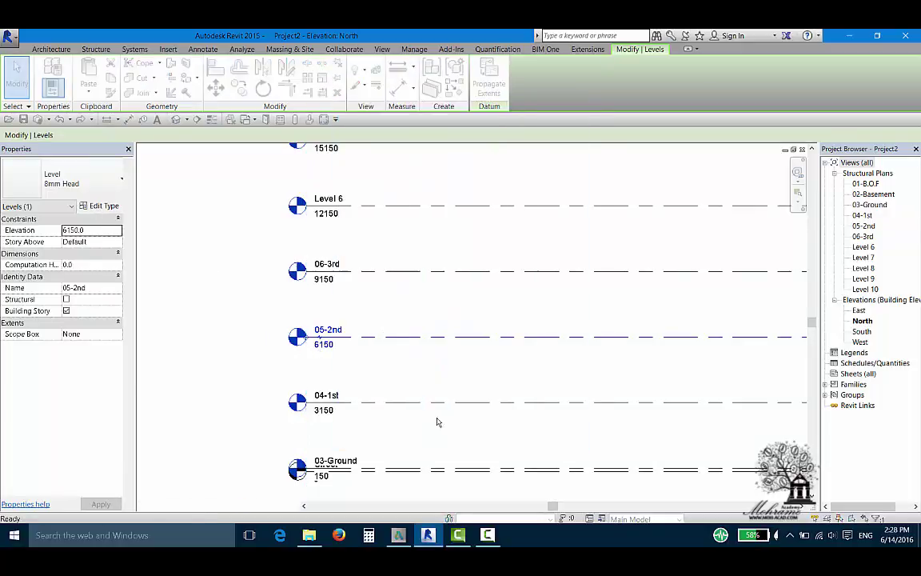
scroll(613, 346, "right", 5, "shift")
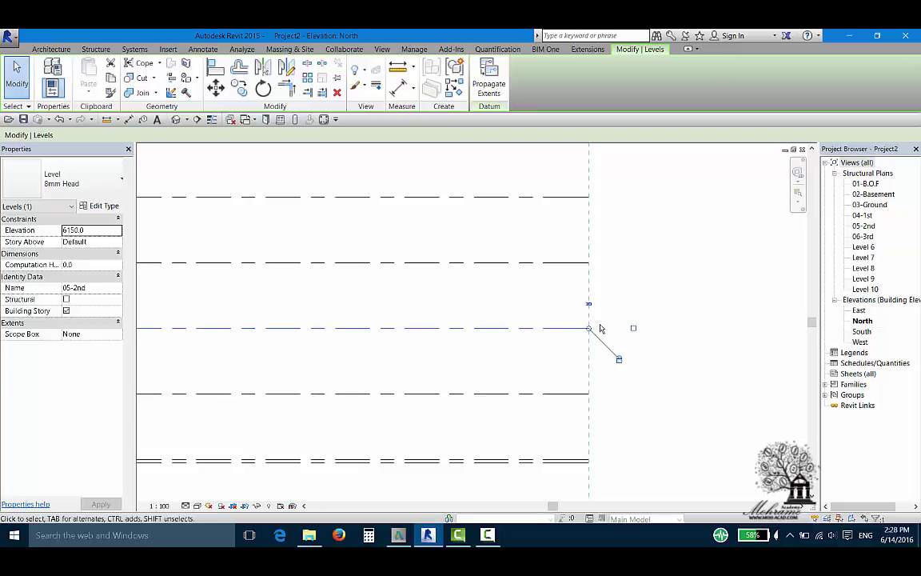
mouse_move(589, 328)
left_mouse_down()
mouse_move(766, 330)
mouse_move(487, 327)
mouse_move(711, 333)
mouse_move(616, 330)
left_mouse_up()
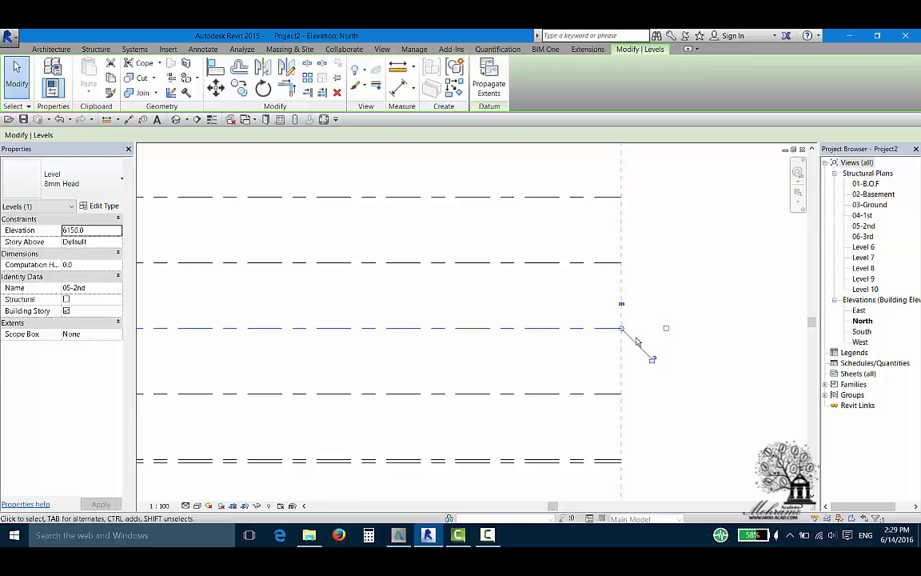
left_click_drag(623, 330, 720, 328)
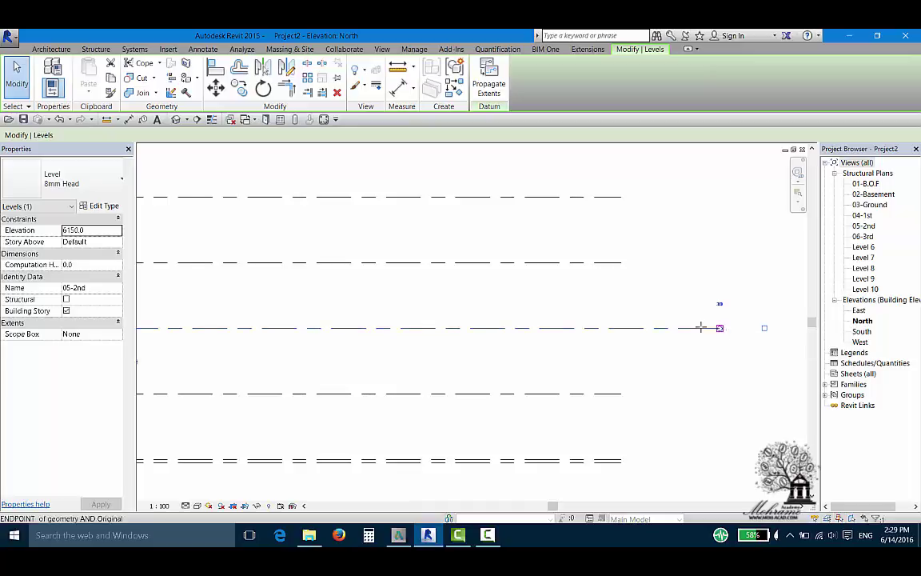
left_click_drag(719, 328, 623, 328)
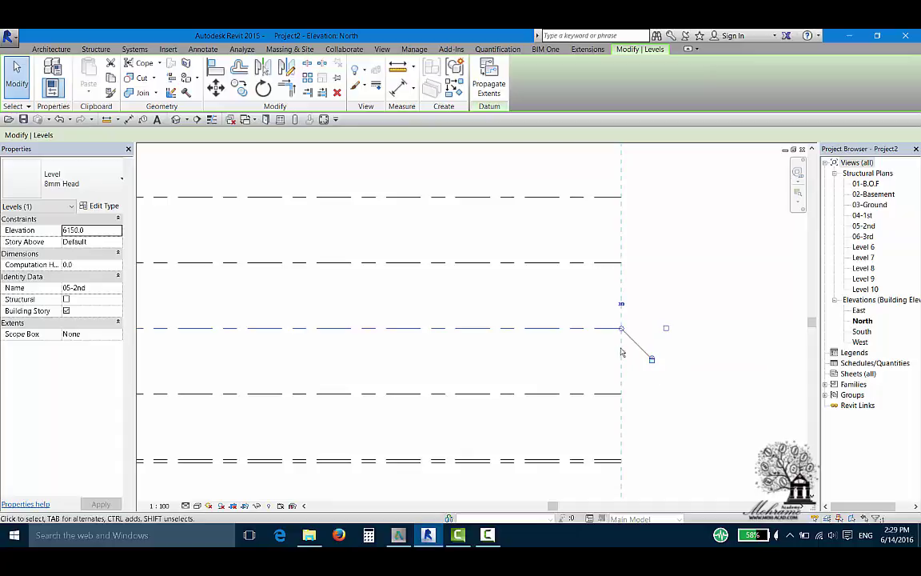
mouse_move(621, 328)
left_mouse_down()
mouse_move(734, 329)
mouse_move(508, 304)
mouse_move(695, 323)
left_mouse_up()
scroll(650, 320, "down", 3)
middle_click_drag(658, 325, 594, 357)
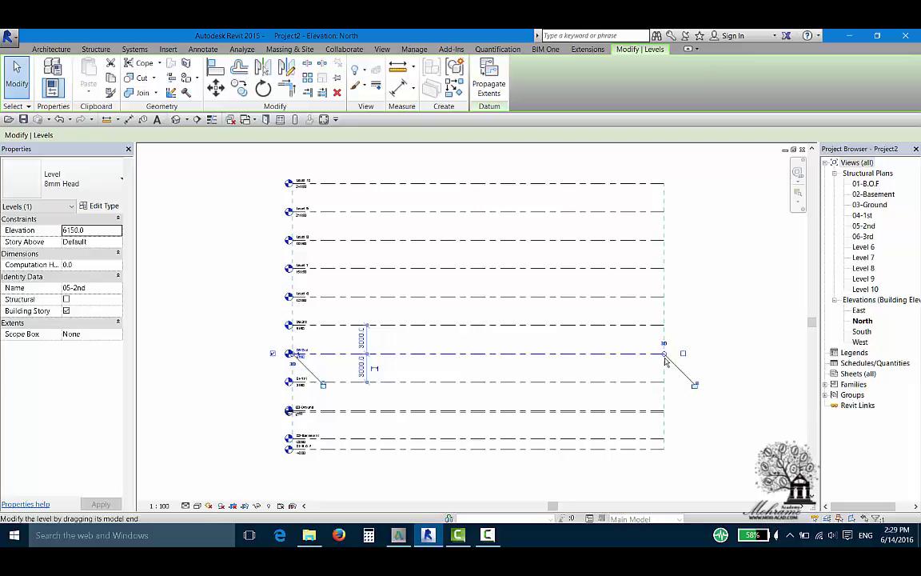
mouse_move(694, 387)
left_mouse_down()
mouse_move(680, 357)
mouse_move(731, 354)
left_mouse_up()
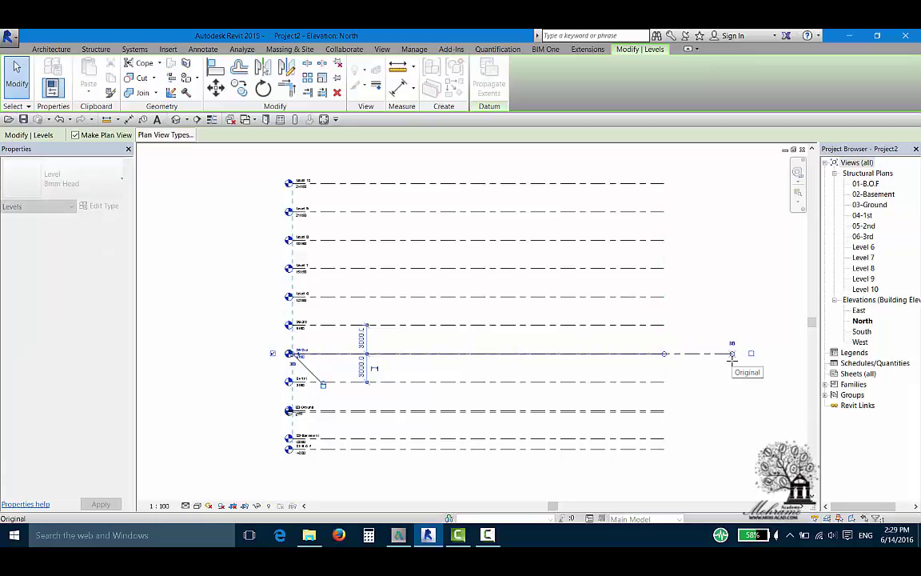
left_click_drag(731, 353, 665, 354)
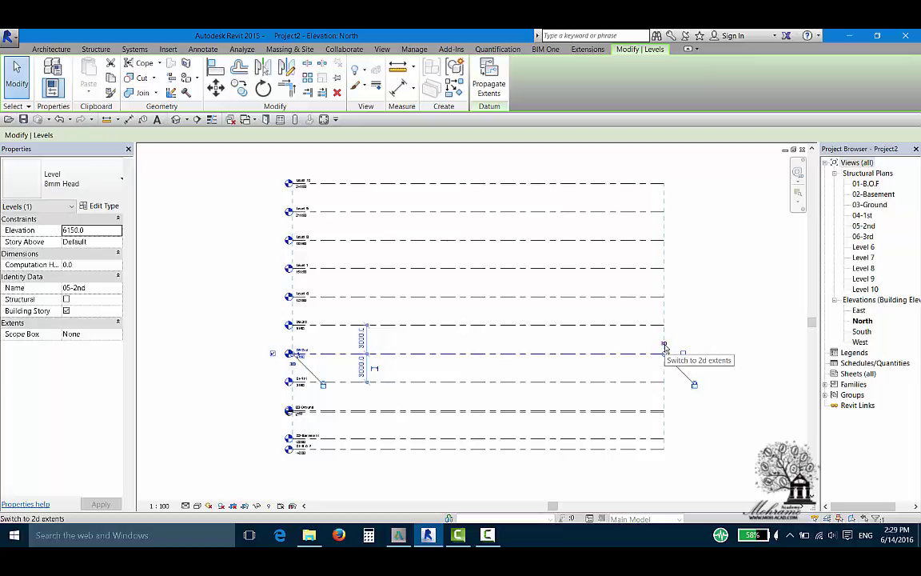
Step: Switch 05-2nd's right end to 2D extents and show its level head there
left_click(665, 345)
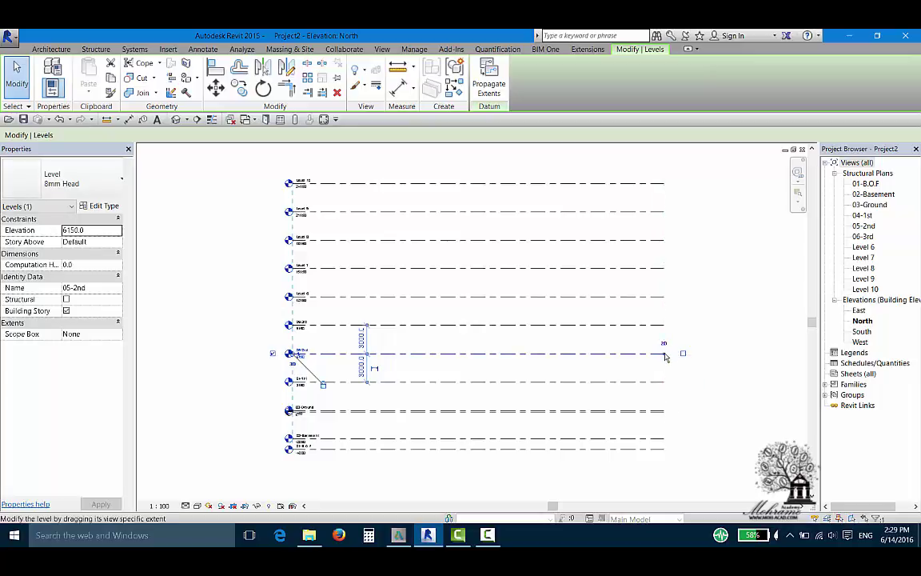
left_click_drag(665, 346, 715, 374)
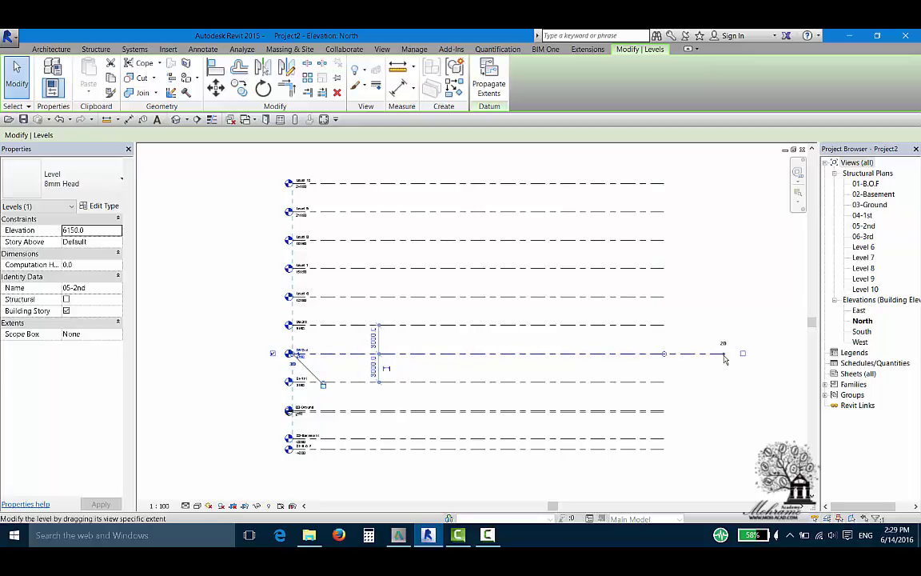
left_click_drag(664, 352, 674, 397)
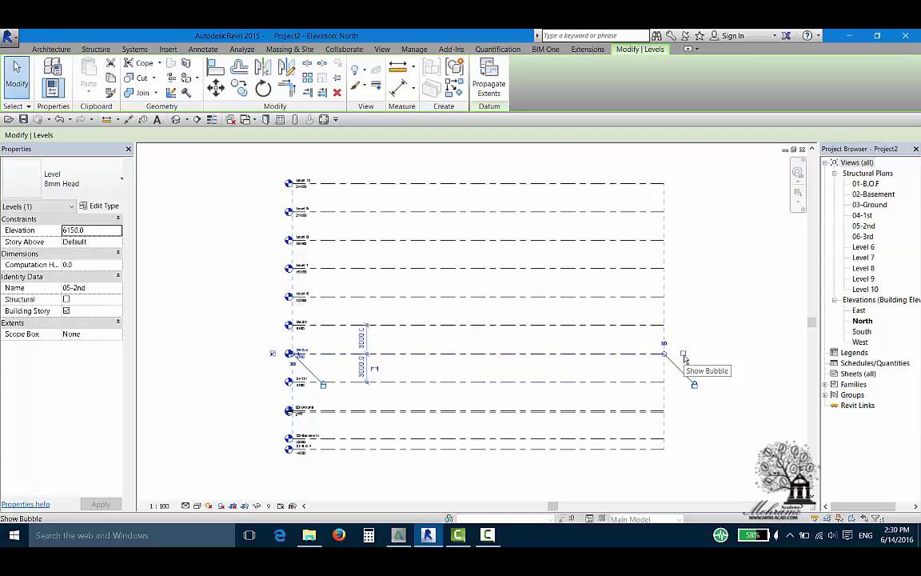
left_click(683, 355)
left_click(683, 355)
left_click(683, 354)
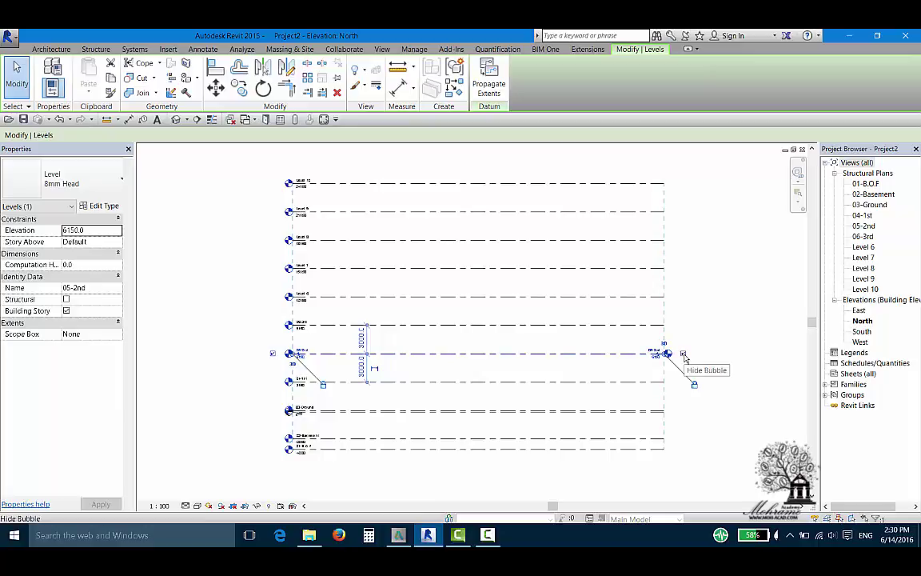
scroll(683, 355, "up", 2)
scroll(703, 351, "up", 2)
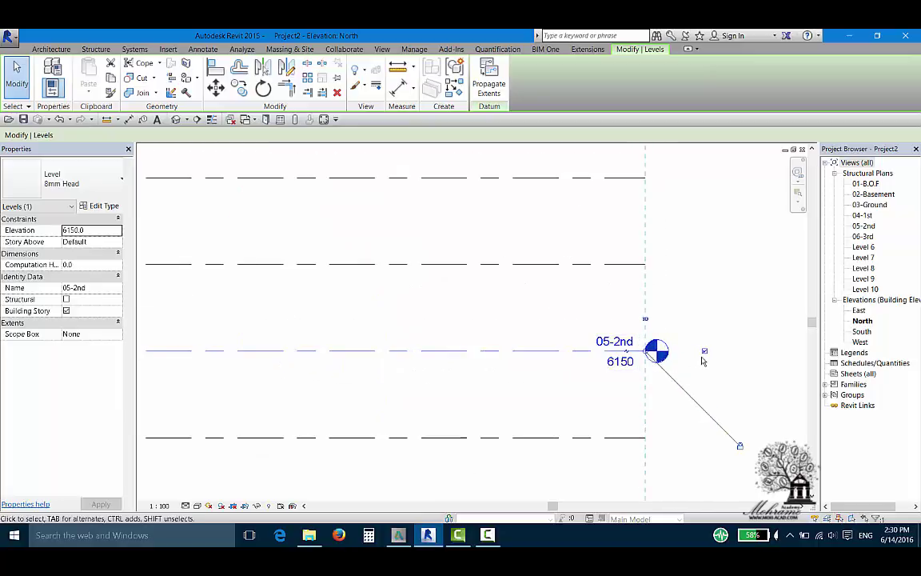
left_click(704, 352)
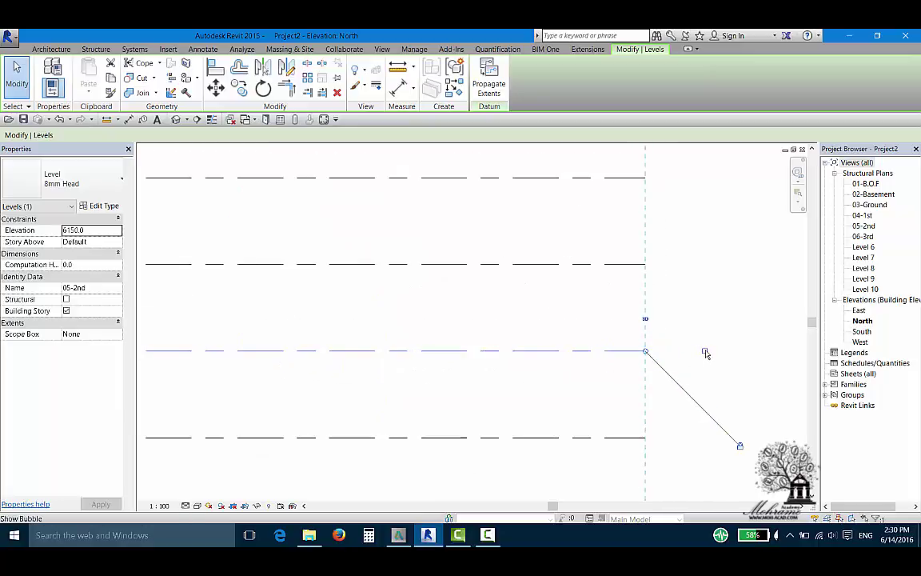
left_click(704, 352)
scroll(704, 352, "down", 2)
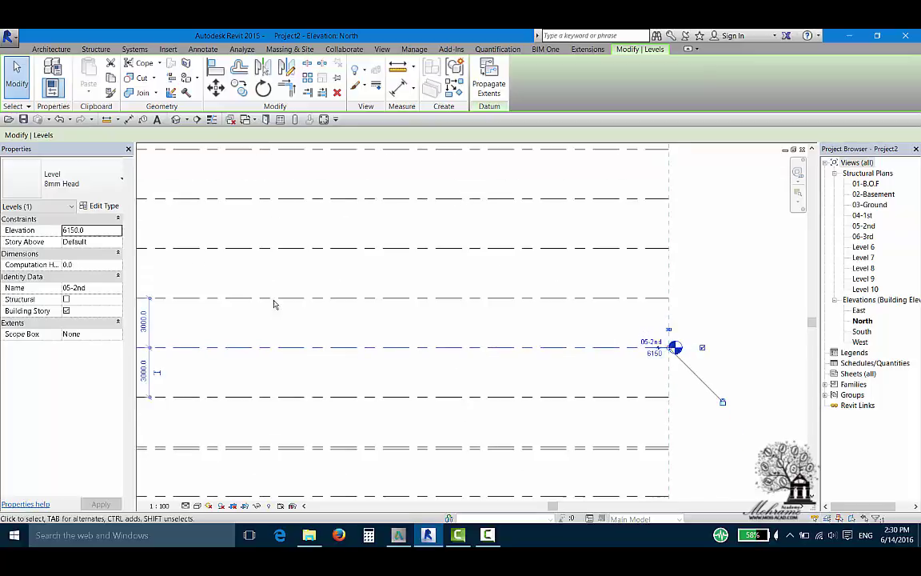
Step: Enable Symbol at End 2 Default in the level type properties so right-end heads appear
left_click(96, 206)
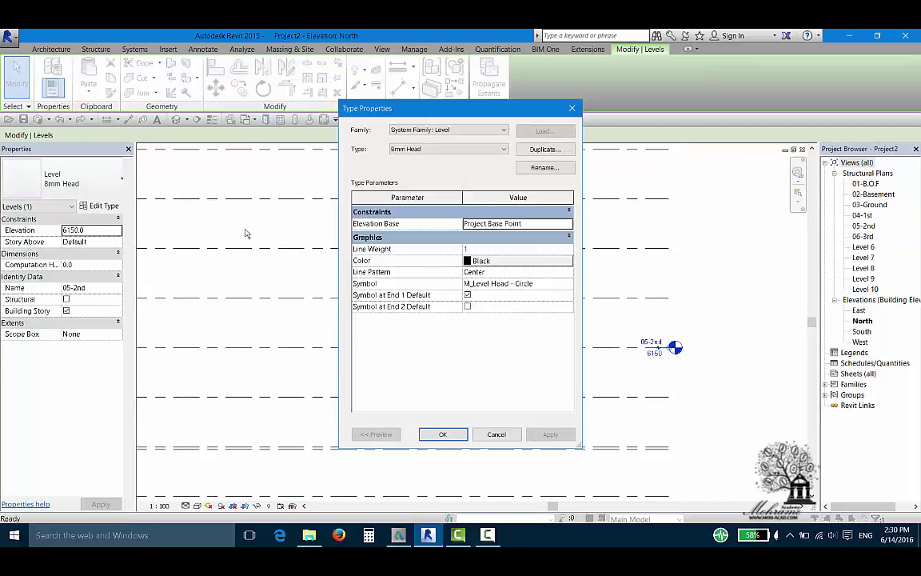
left_click(467, 307)
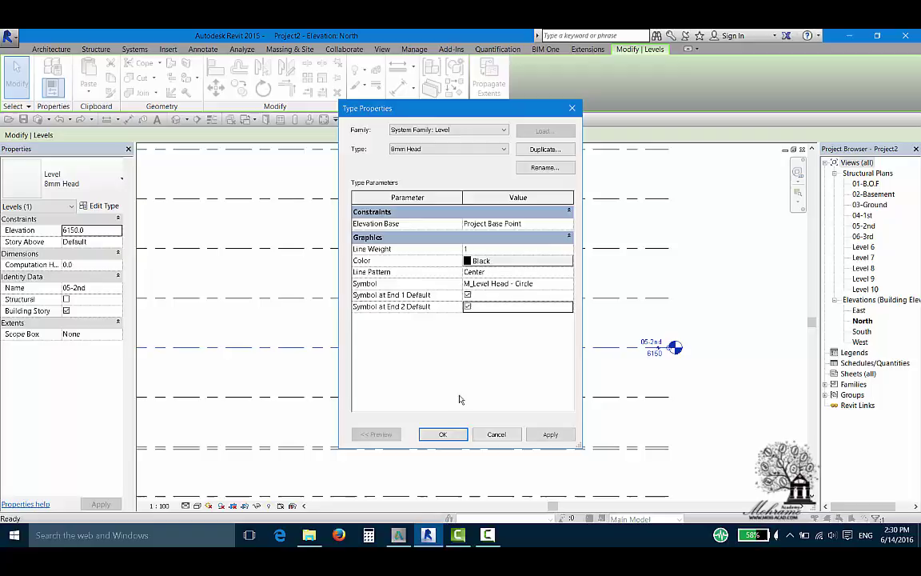
left_click(442, 434)
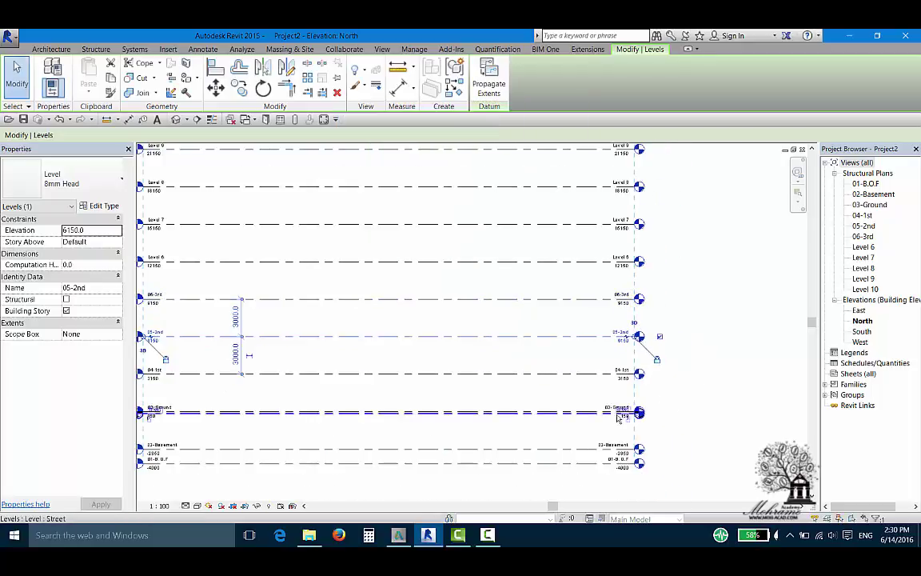
Step: Zoom to the right end and select the Street level hidden under 03-Ground
scroll(649, 354, "up", 4)
scroll(649, 354, "up", 1)
left_click(635, 433)
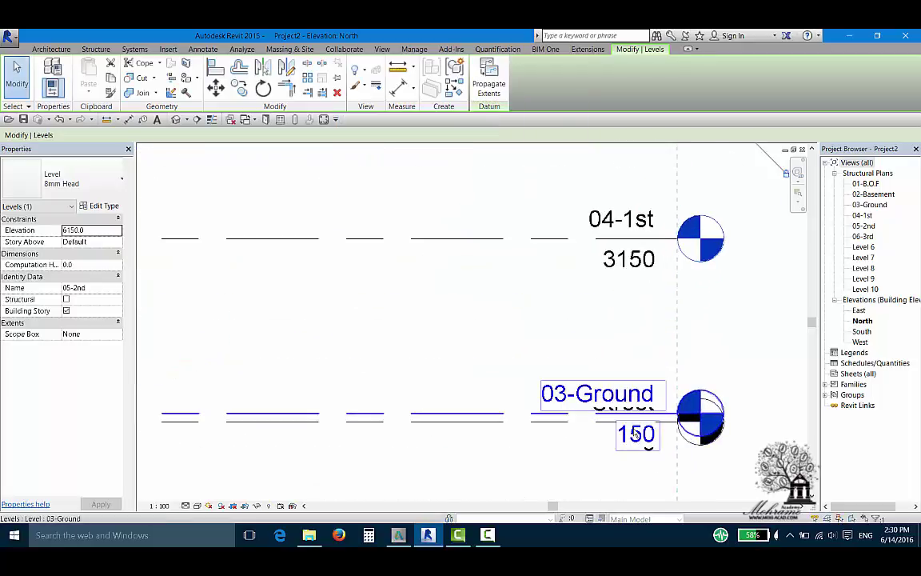
left_click(595, 431)
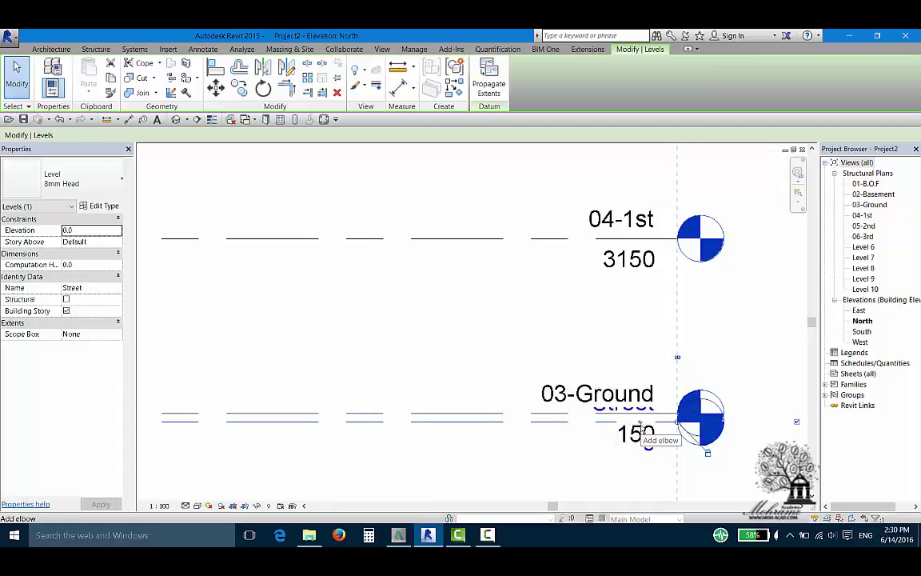
Step: Add an elbow to the right-end Street head and drag it below 03-Ground
left_click(641, 425)
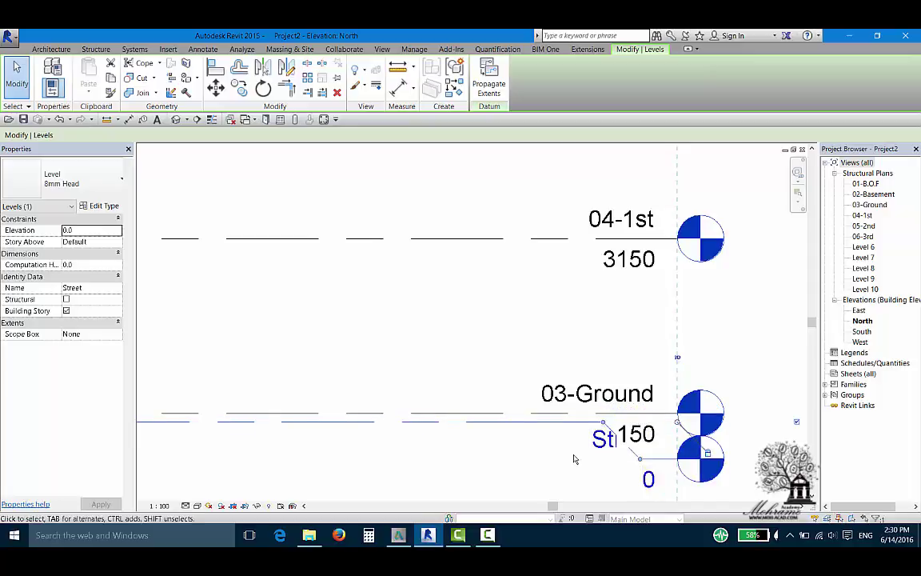
middle_click_drag(584, 469, 602, 409)
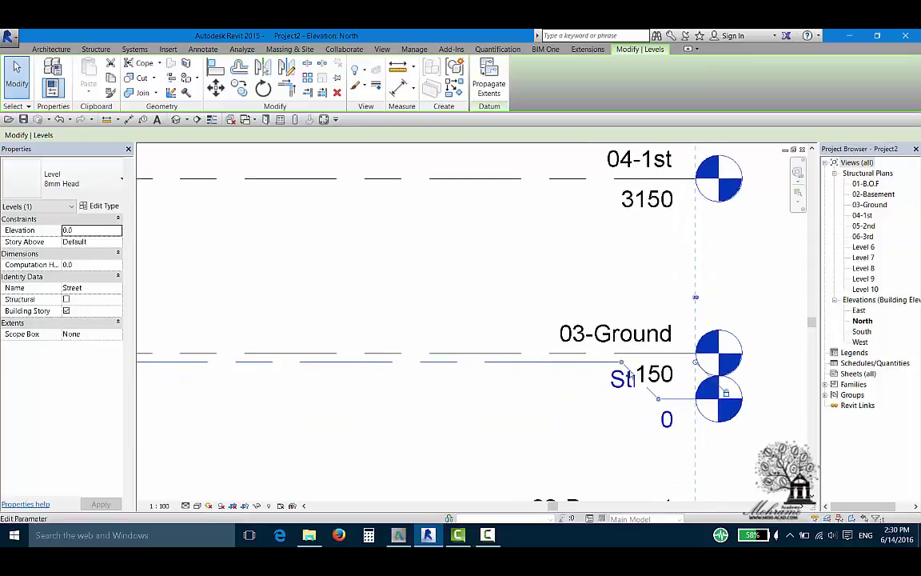
left_click_drag(621, 362, 547, 362)
left_click_drag(598, 390, 544, 421)
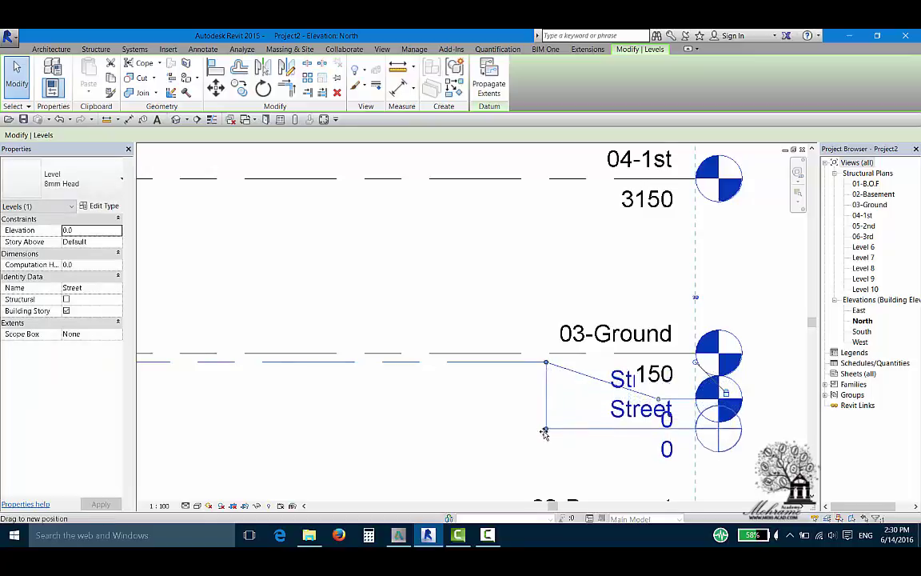
left_click_drag(544, 422, 544, 432)
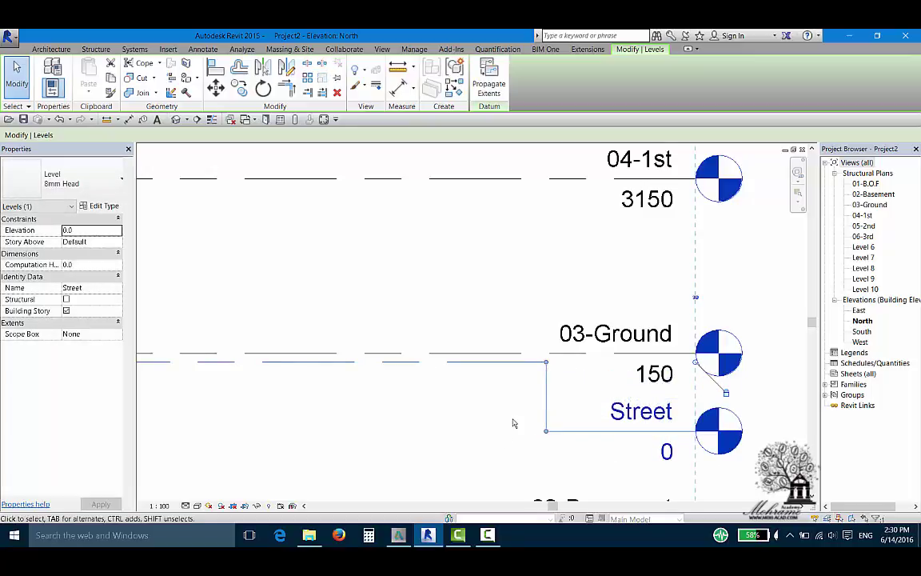
Step: Add an elbow to the right-end 03-Ground head and raise it above Street
left_click(601, 357)
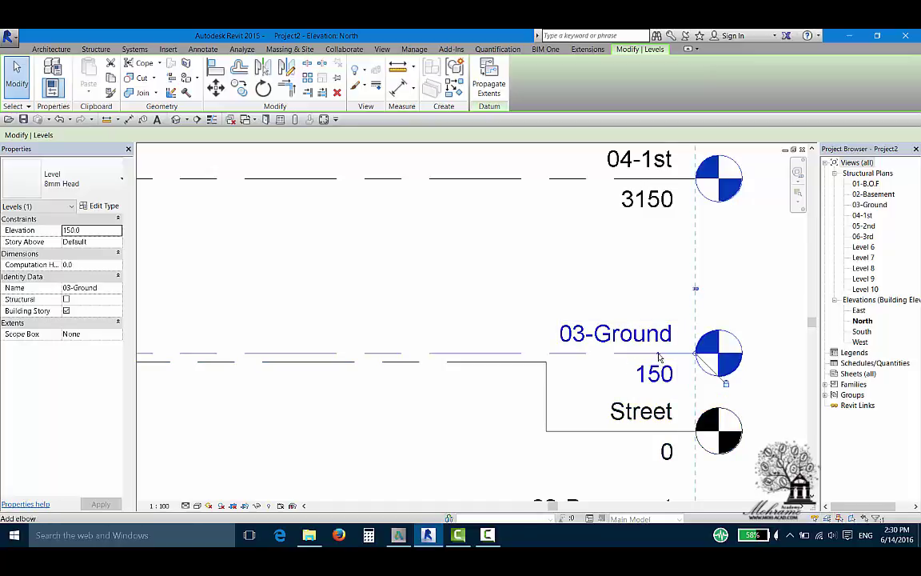
mouse_move(658, 356)
left_mouse_down()
mouse_move(657, 383)
mouse_move(622, 302)
left_mouse_up()
left_click_drag(623, 353, 546, 353)
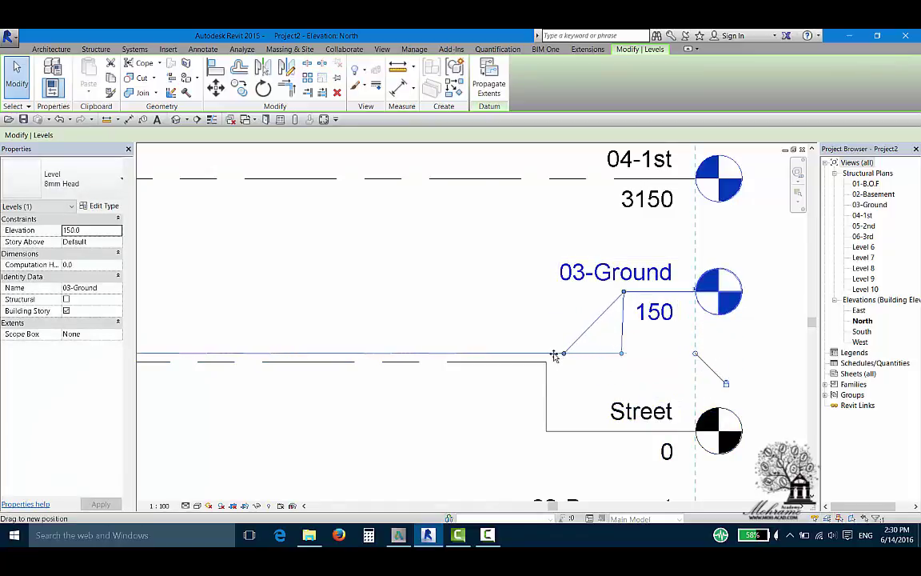
left_click_drag(624, 293, 547, 293)
left_click(528, 380)
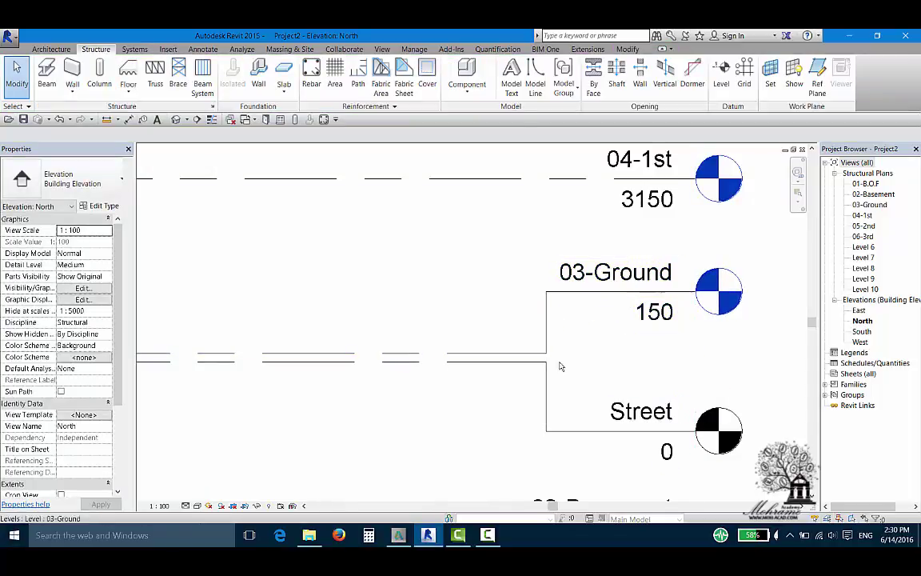
scroll(675, 284, "down", 3)
scroll(674, 284, "down", 2)
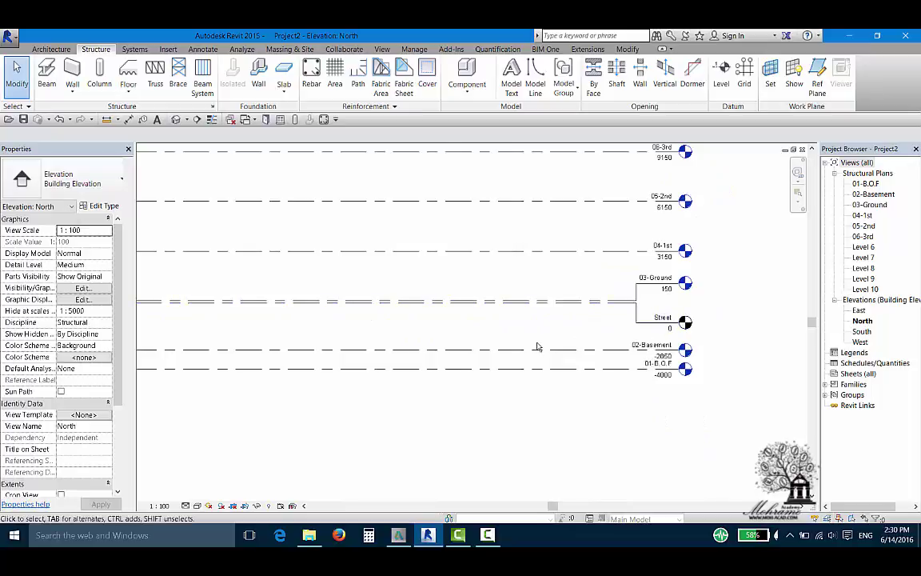
Step: At the left end, select 03-Ground and drag its elbowed head up above Street
middle_click_drag(509, 330, 121, 351)
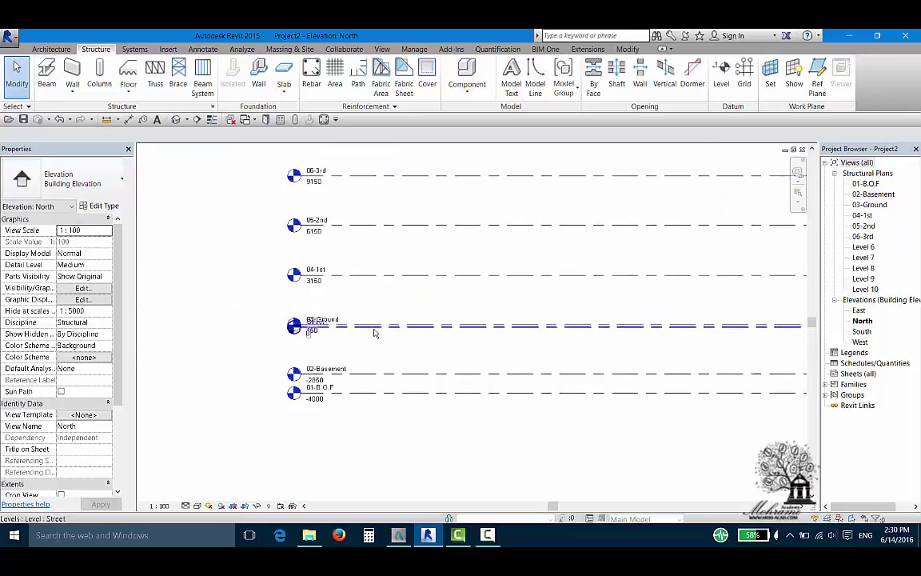
left_click(316, 323)
scroll(312, 340, "up", 2)
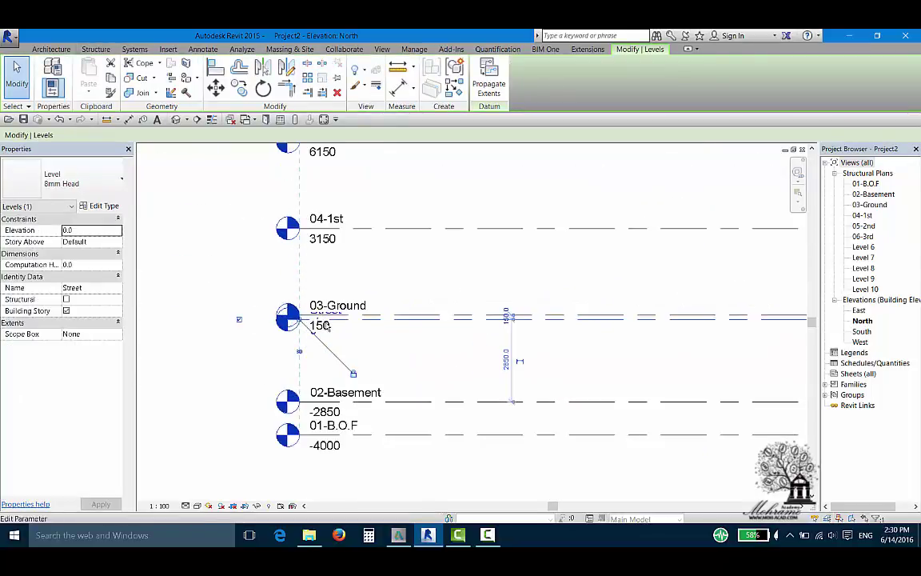
scroll(326, 325, "up", 2)
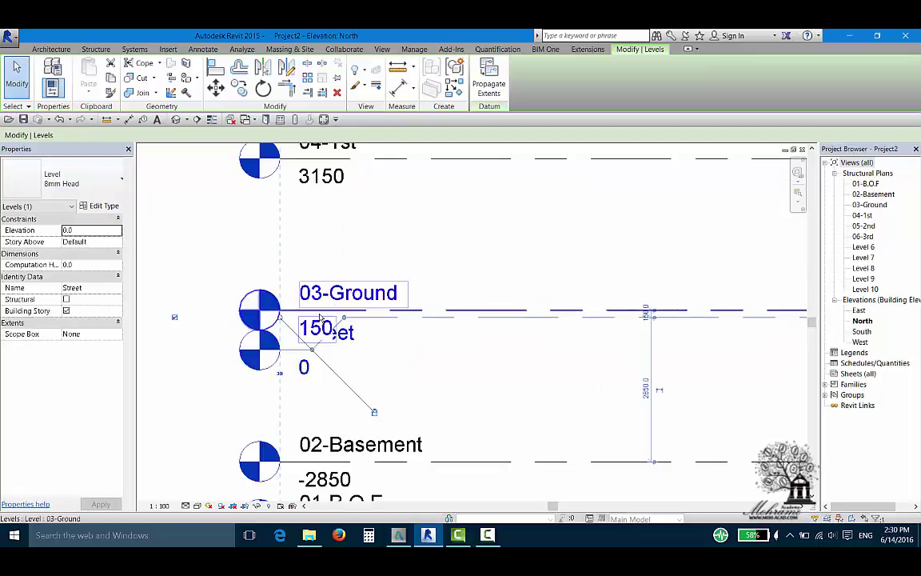
key("Return")
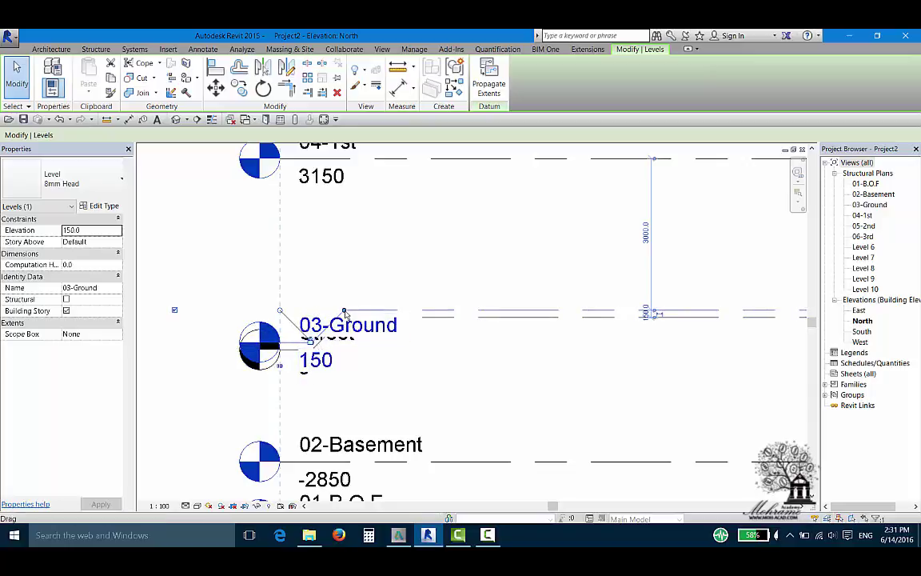
left_click_drag(344, 310, 399, 308)
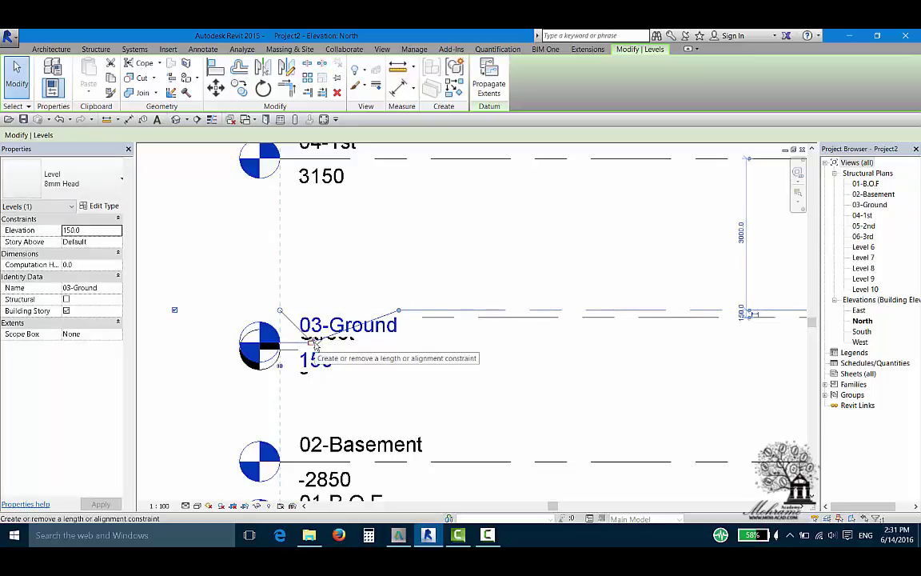
left_click_drag(310, 340, 408, 248)
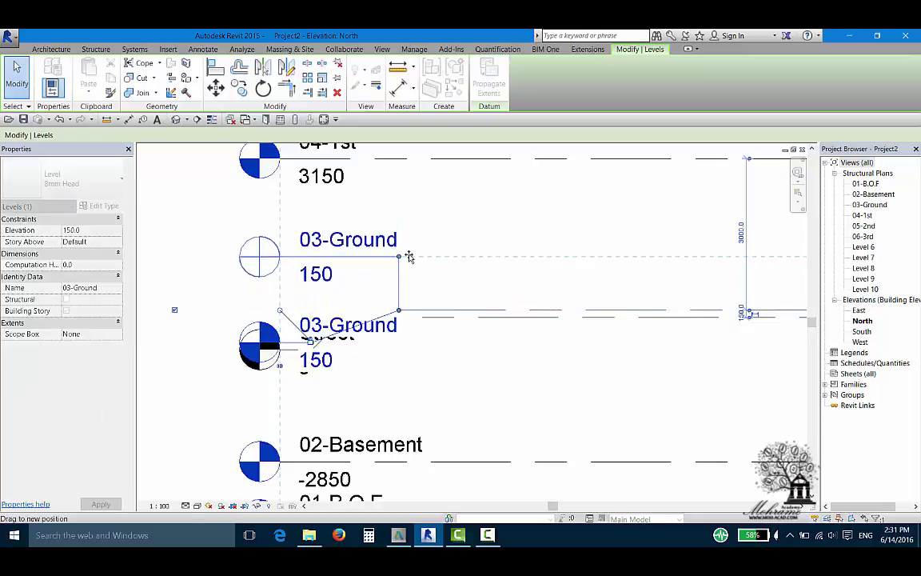
left_click_drag(407, 248, 407, 253)
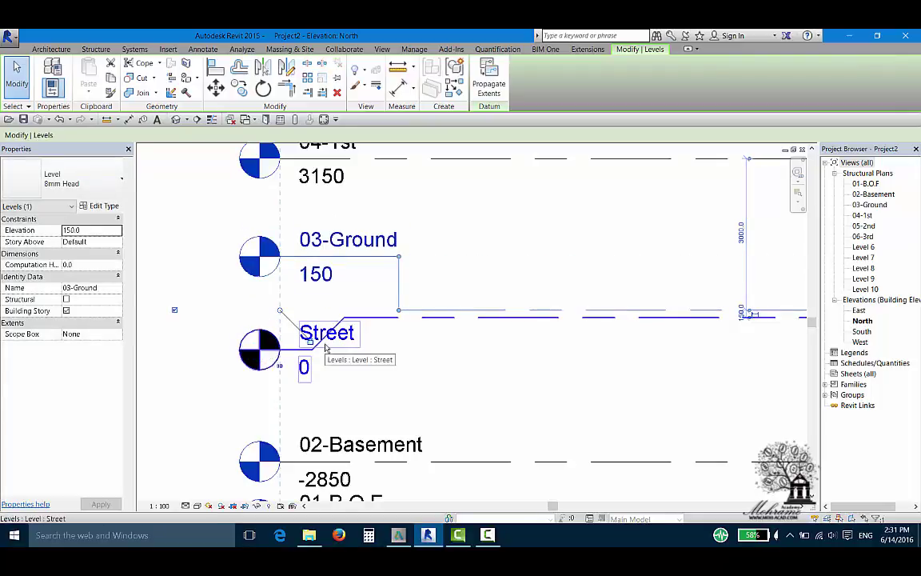
Step: Select the left-end Street level and lower its head with a squared elbow, then zoom out
left_click(303, 357)
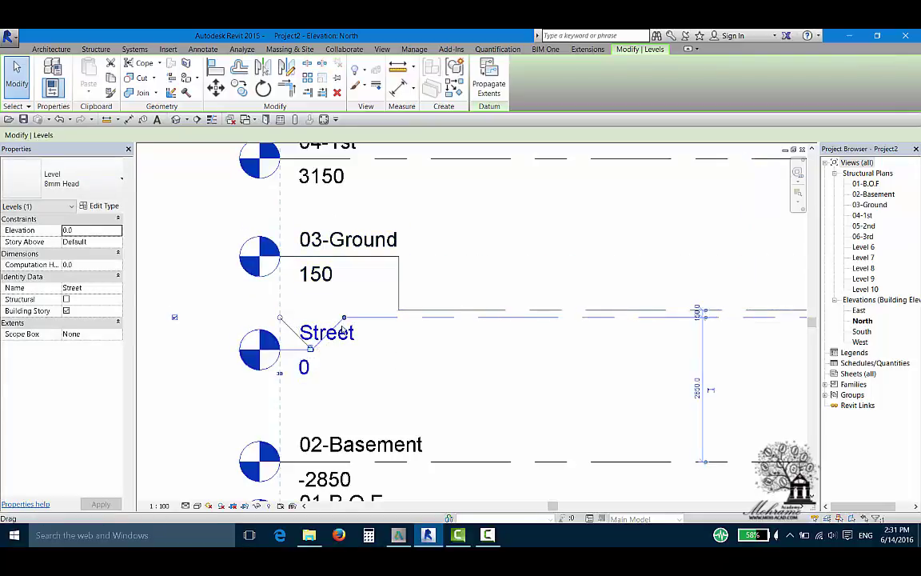
left_click_drag(344, 318, 406, 318)
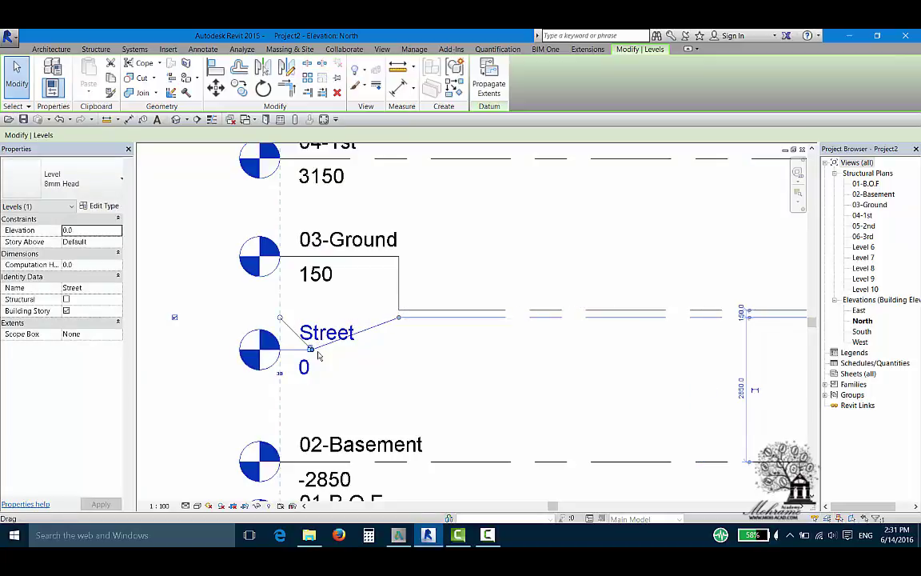
mouse_move(313, 349)
left_mouse_down()
mouse_move(364, 354)
mouse_move(401, 385)
left_mouse_up()
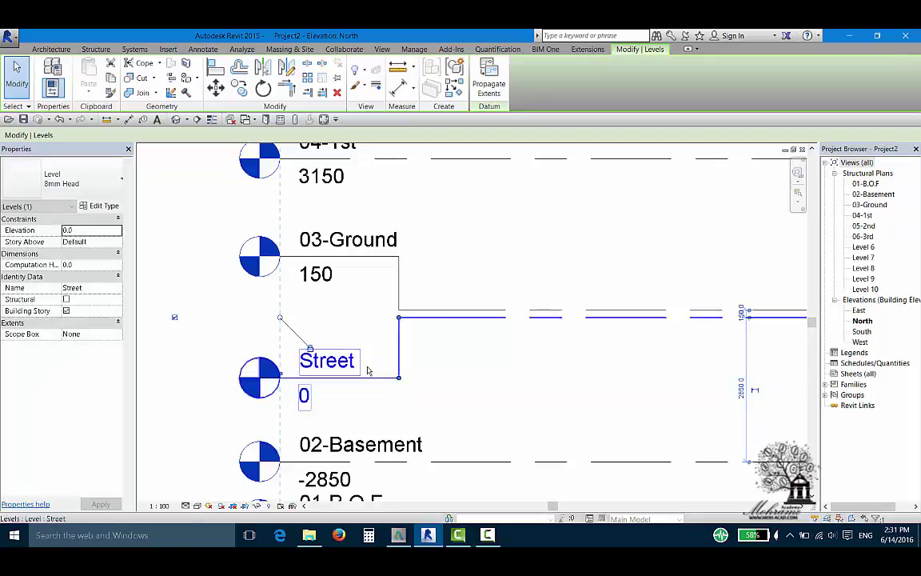
scroll(368, 375, "down", 2)
scroll(364, 377, "down", 3)
scroll(359, 381, "down", 1)
left_click(431, 409)
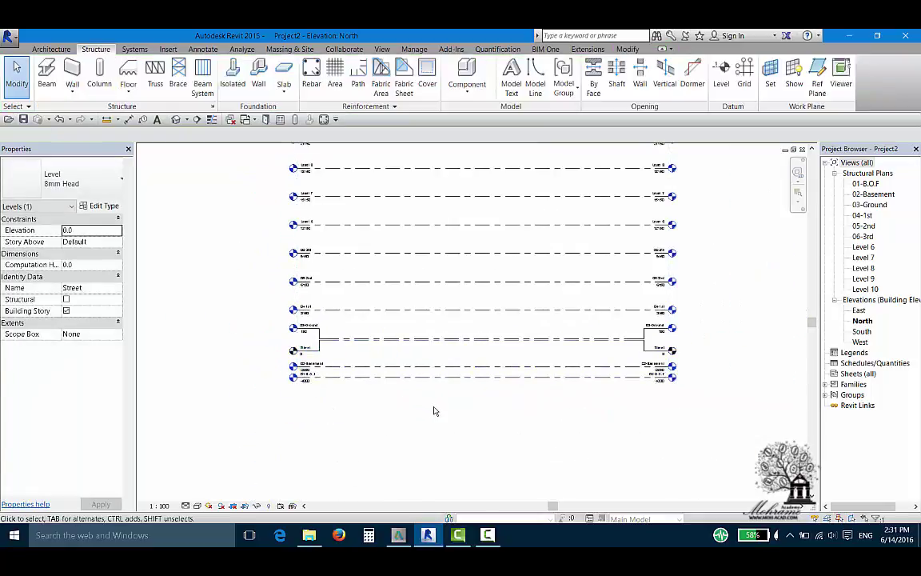
mouse_move(405, 324)
middle_mouse_down()
mouse_move(430, 373)
mouse_move(426, 386)
mouse_move(444, 352)
middle_mouse_up()
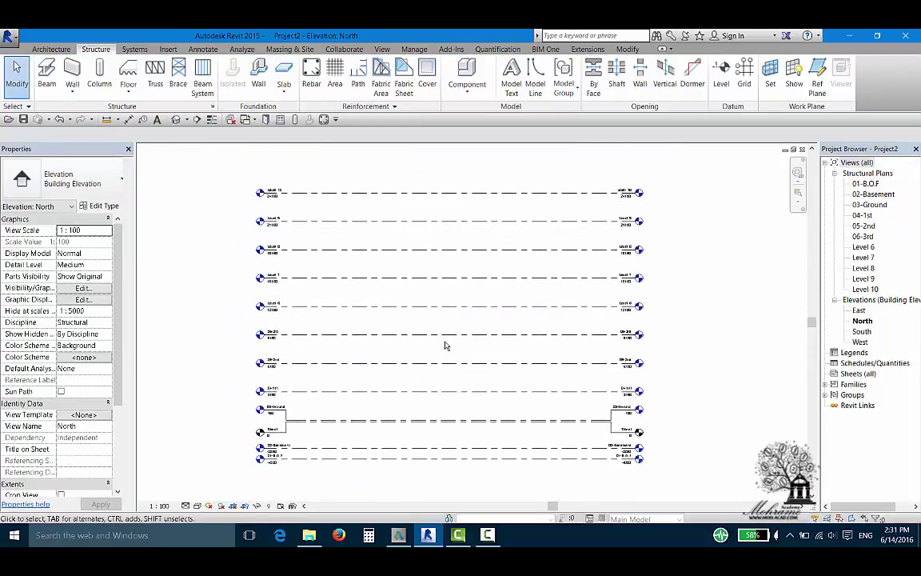
left_click(564, 391)
scroll(614, 392, "up", 2)
scroll(616, 387, "up", 3)
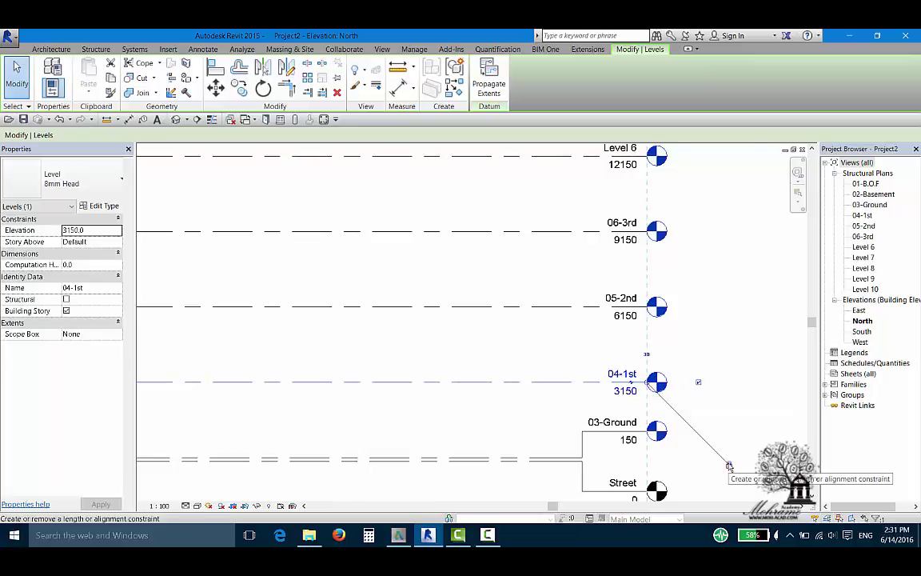
left_click(698, 382)
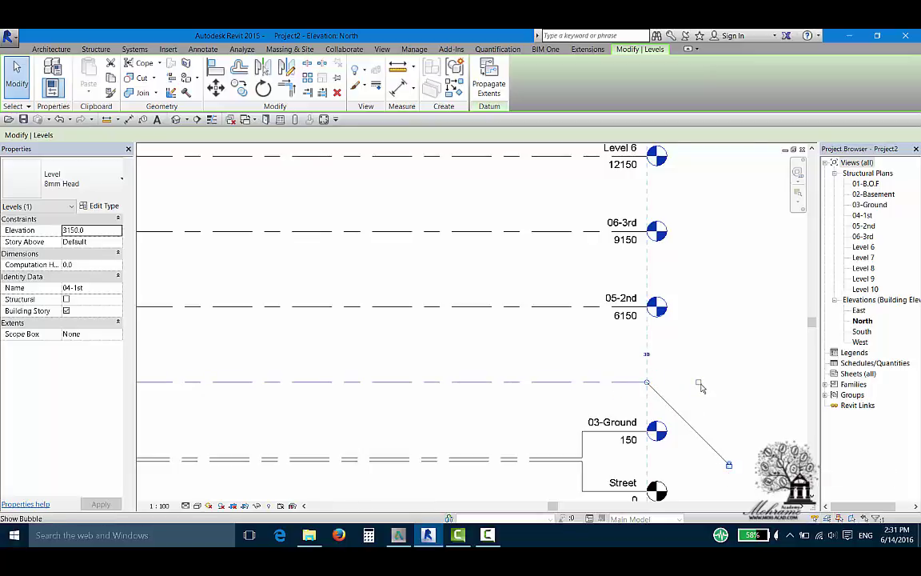
left_click(699, 384)
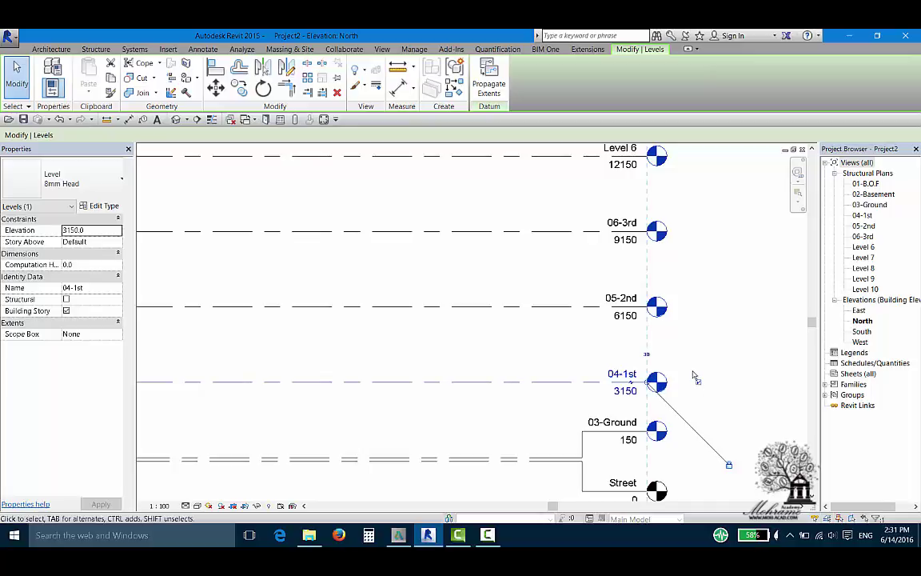
scroll(695, 376, "down", 2)
scroll(692, 374, "down", 2)
scroll(679, 368, "down", 1)
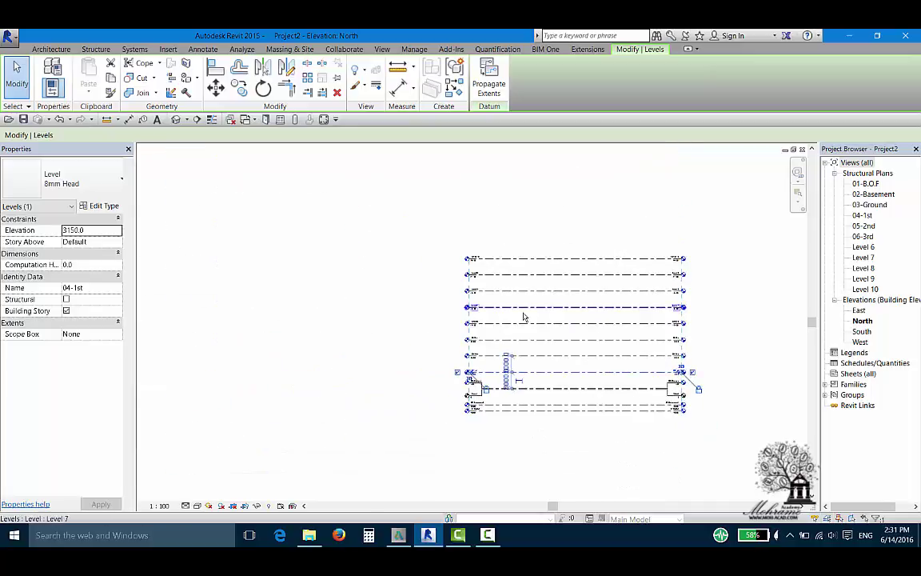
left_click(97, 206)
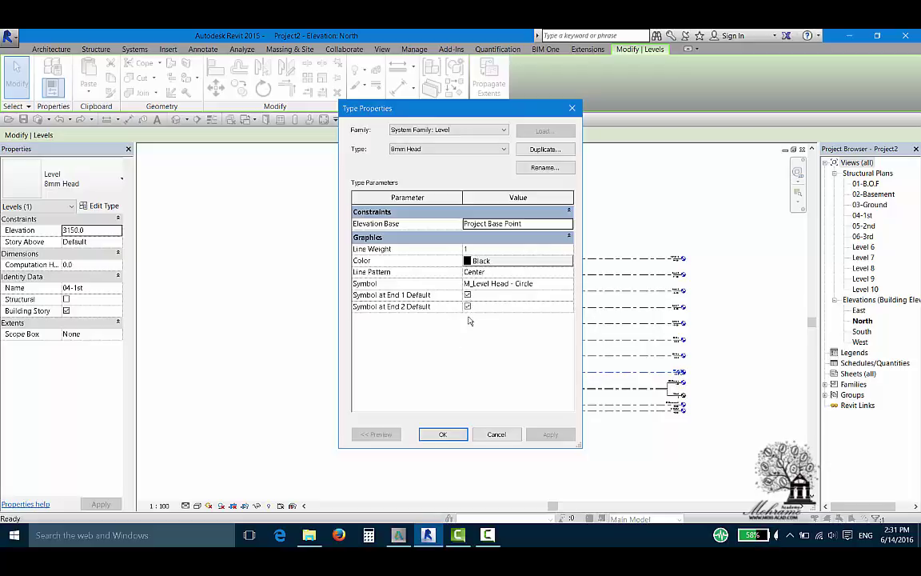
left_click(440, 435)
left_click(429, 428)
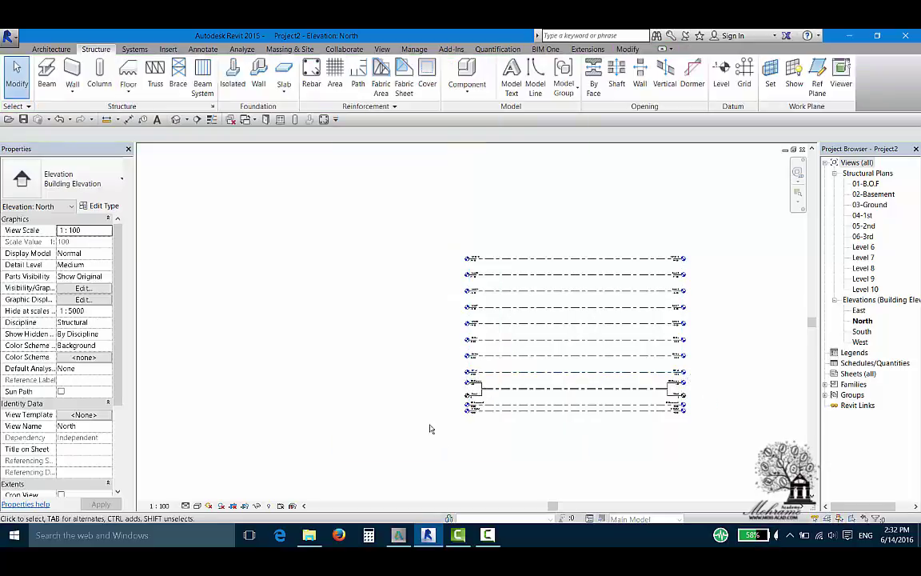